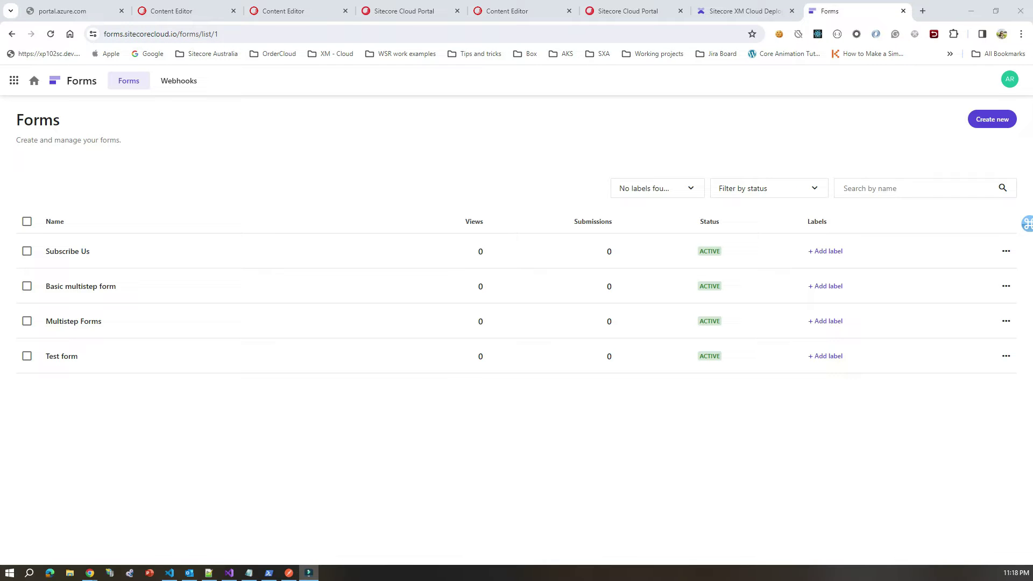
Step: Cycle through the open Chrome tabs: deployment log, Cloud Portal pages and Content Editor pages
{"action": "left_click", "coordinate": [744, 11]}
{"action": "key", "text": "ctrl+shift+Tab"}
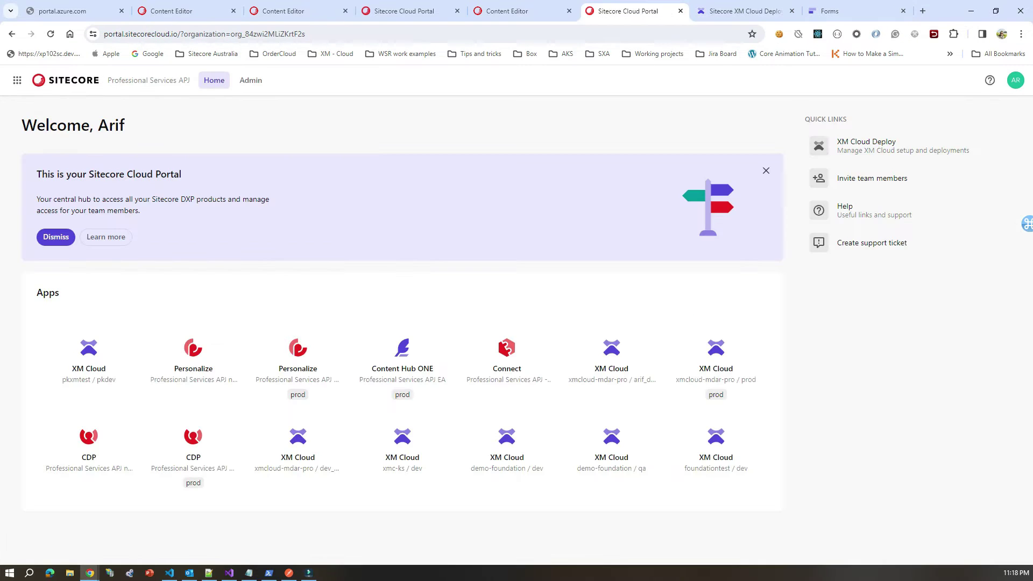
{"action": "key", "text": "ctrl+shift+Tab"}
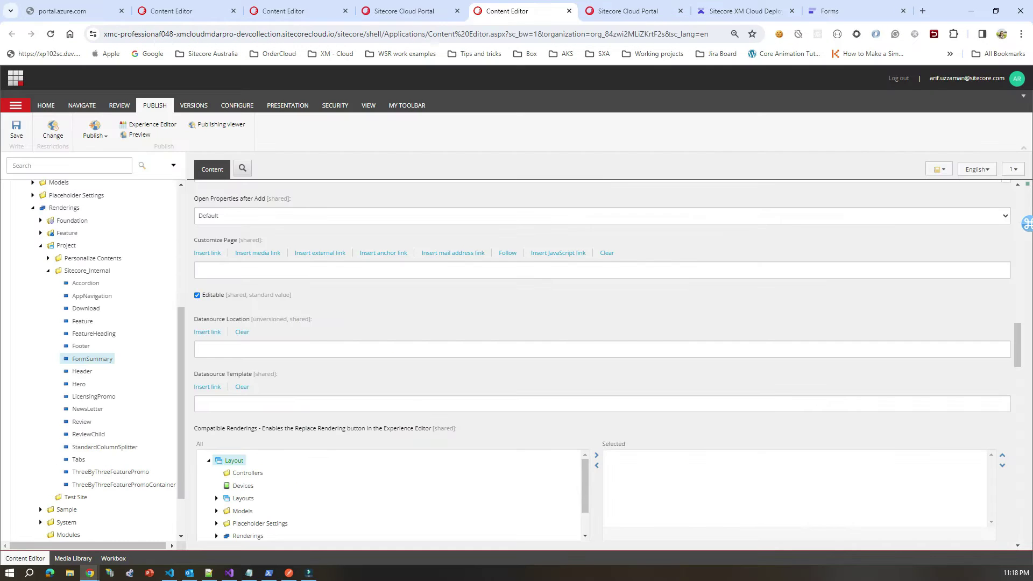
{"action": "key", "text": "ctrl+shift+Tab"}
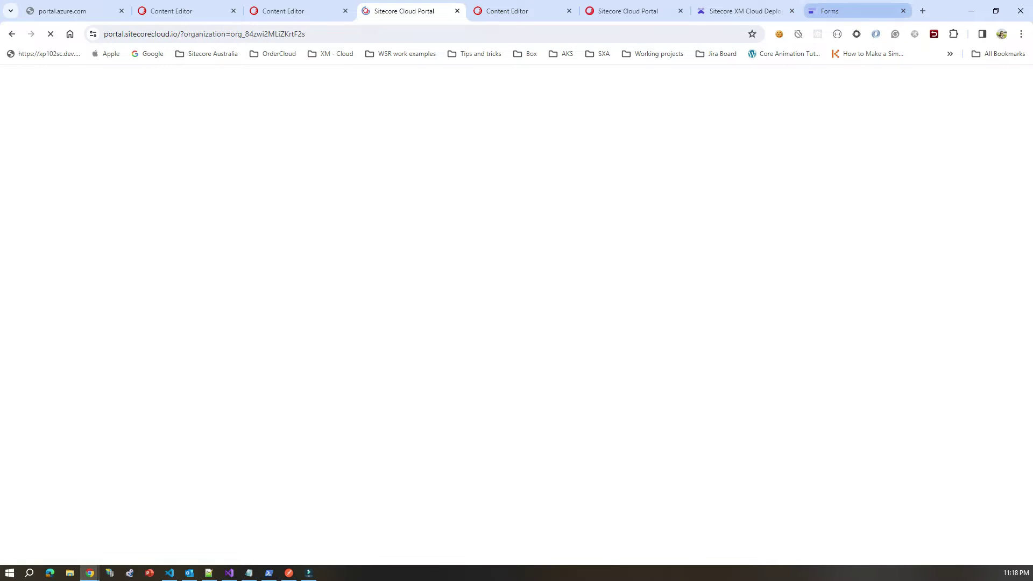
{"action": "key", "text": "ctrl+shift+Tab"}
{"action": "key", "text": "ctrl+shift+Tab"}
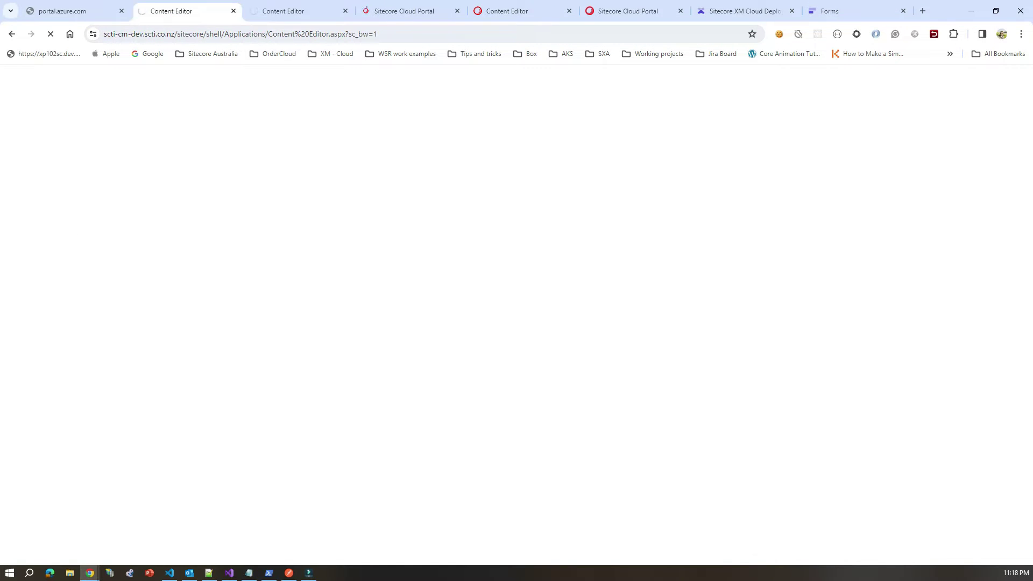
{"action": "key", "text": "ctrl+shift+Tab"}
{"action": "key", "text": "ctrl+shift+Tab"}
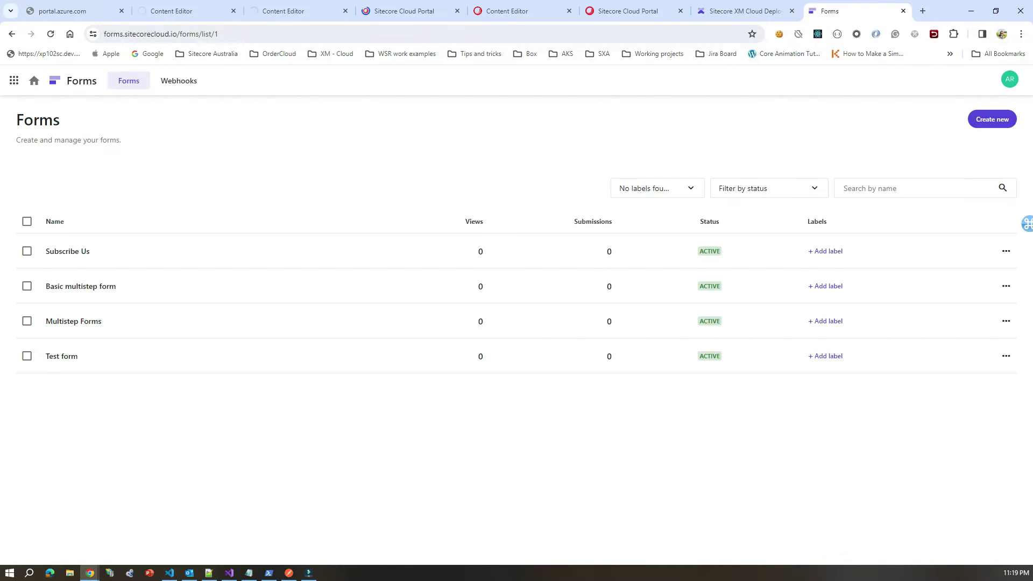
{"action": "left_click", "coordinate": [14, 80]}
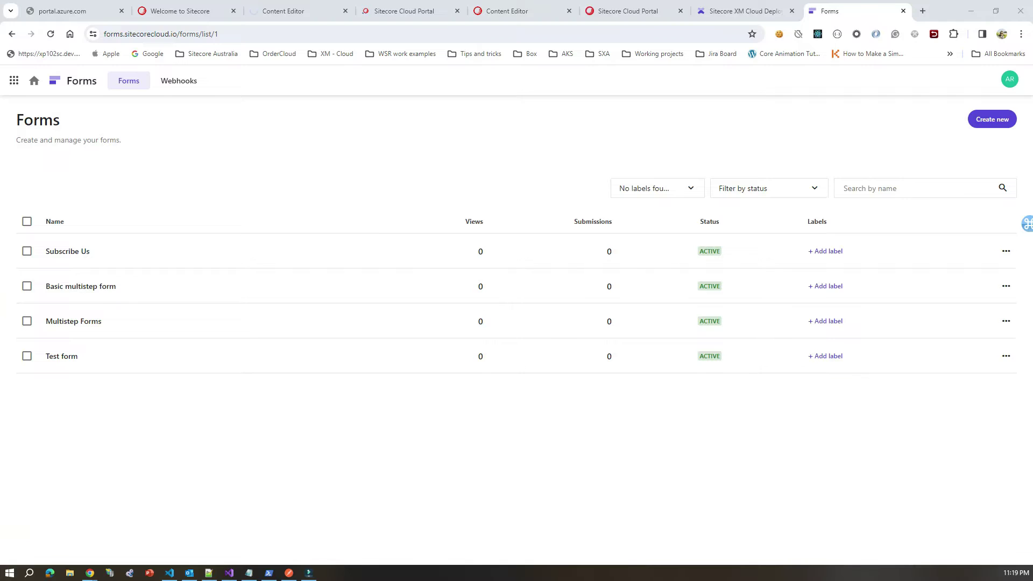
Step: Reload the Content Editor page and close the loading Cloud Portal tab
{"action": "key", "text": "super+d"}
{"action": "key", "text": "super+d"}
{"action": "key", "text": "ctrl+6"}
{"action": "key", "text": "ctrl+5"}
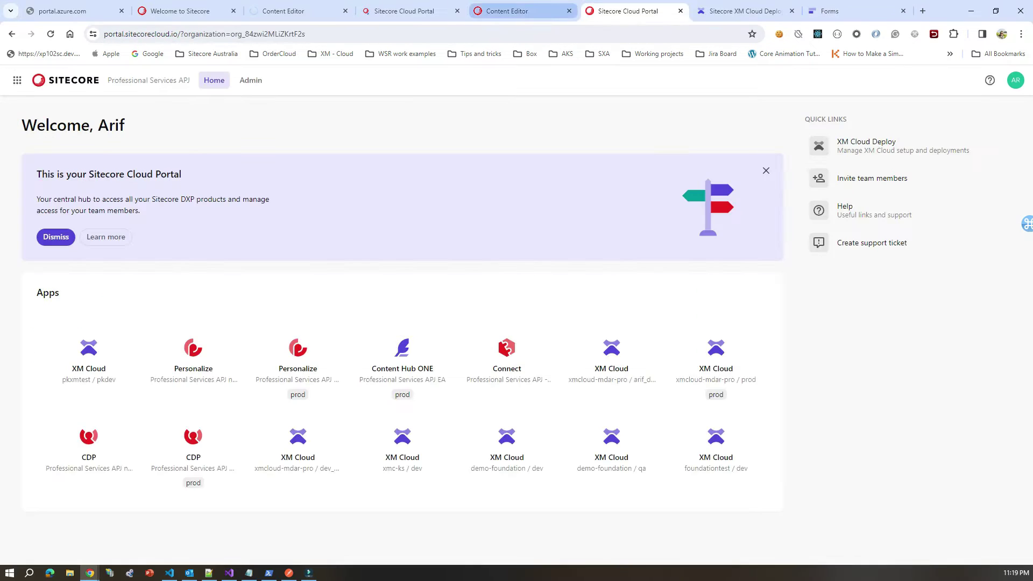
{"action": "key", "text": "F5"}
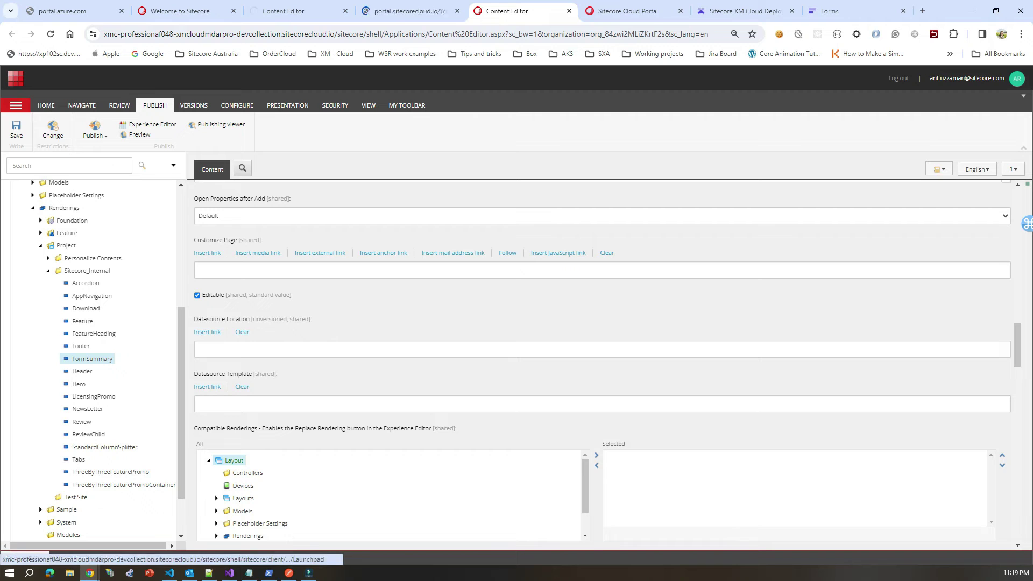
{"action": "key", "text": "ctrl+4"}
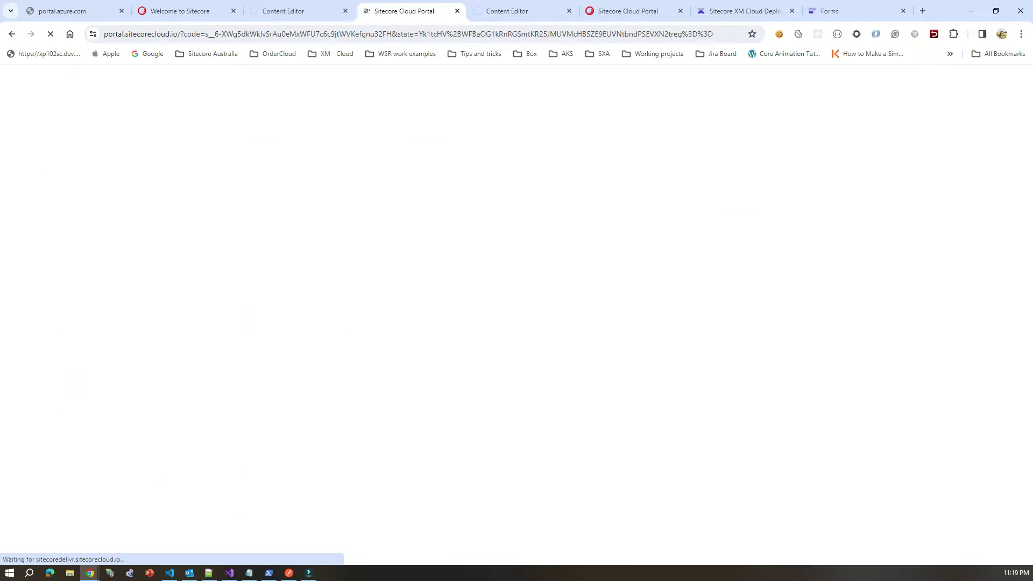
{"action": "key", "text": "ctrl+w"}
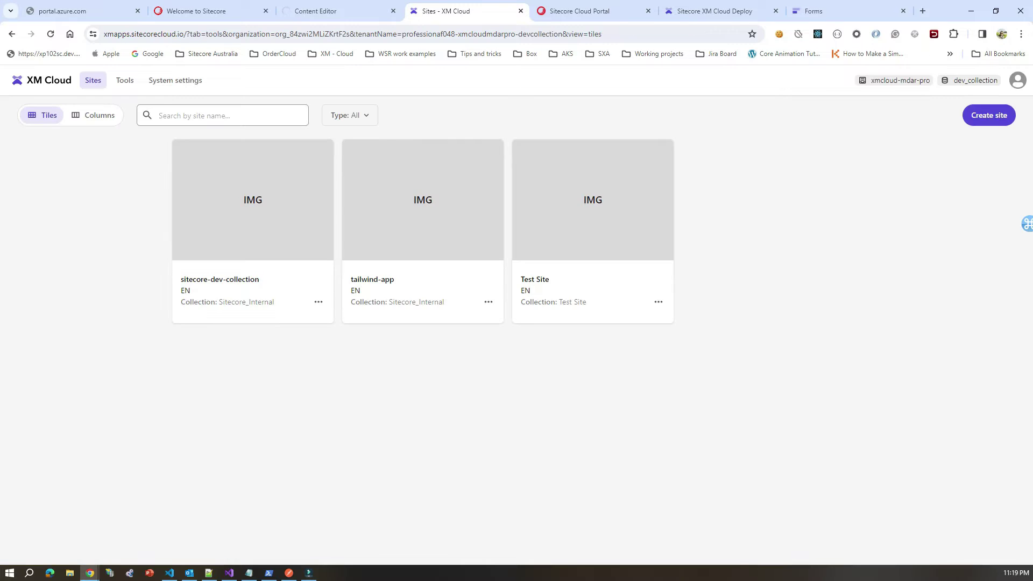
Step: Go to the XM Cloud Tools overview and launch the Forms app
{"action": "left_click", "coordinate": [125, 80]}
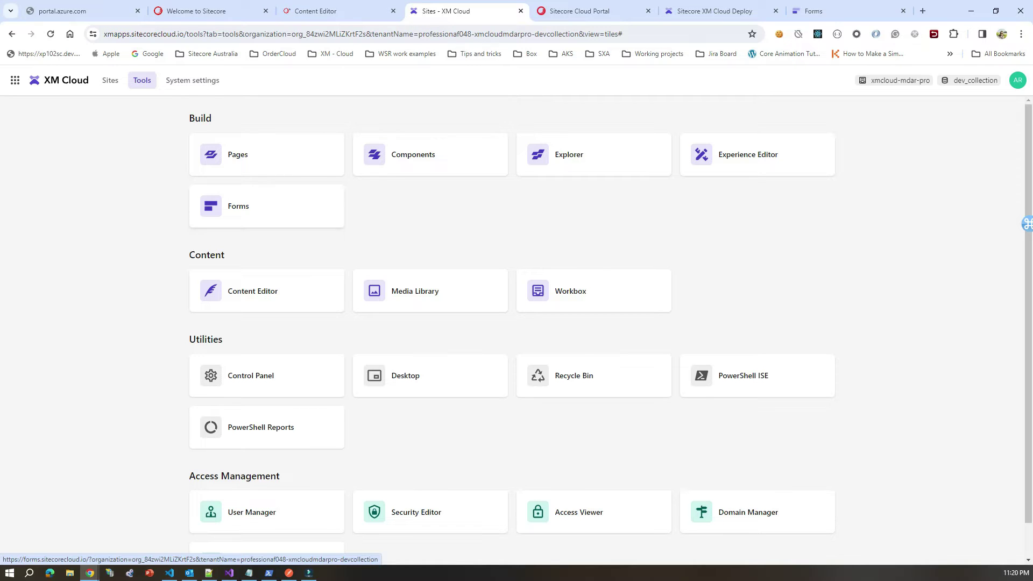
{"action": "left_click", "coordinate": [823, 11]}
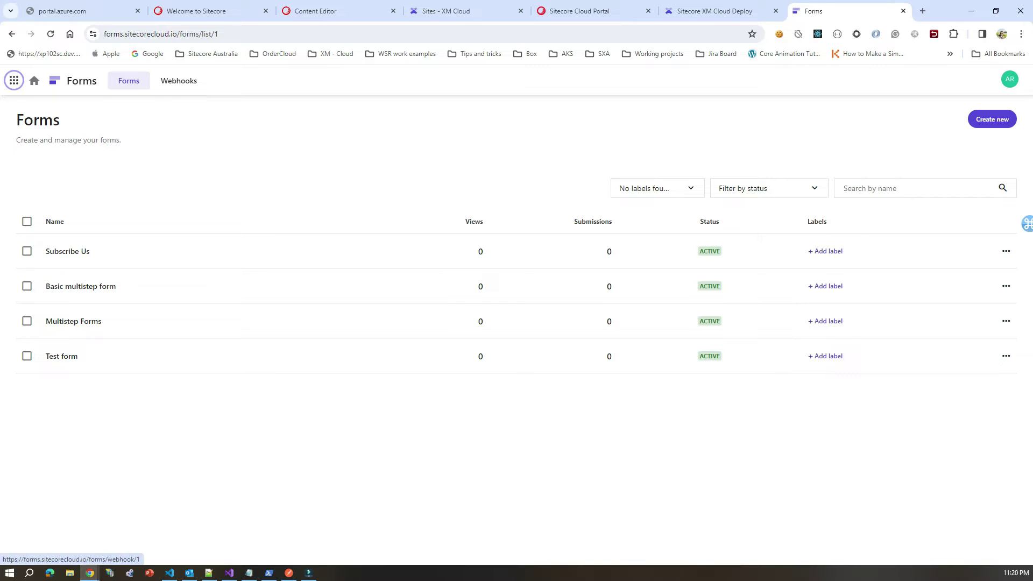
Step: Review the Sitecore connect submbit and Test_FormSubmit webhooks, then return to the forms list
{"action": "left_click", "coordinate": [179, 81]}
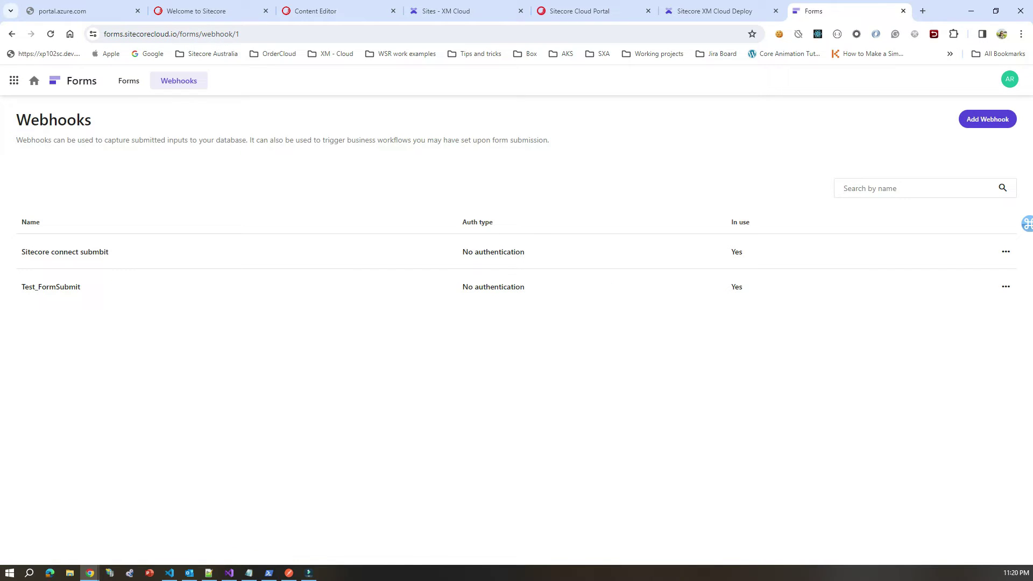
{"action": "left_click", "coordinate": [129, 81]}
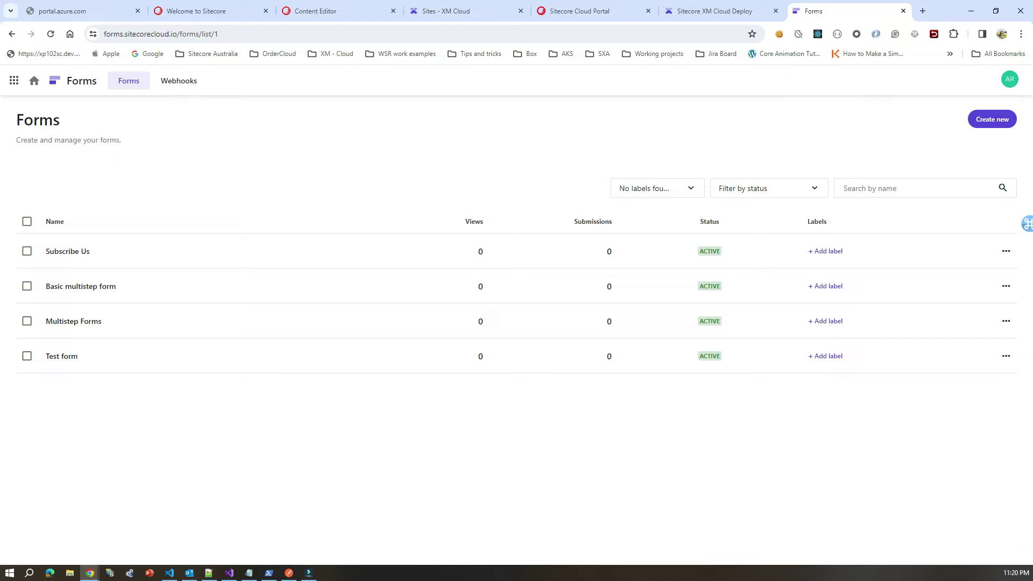
{"action": "left_click", "coordinate": [178, 81]}
{"action": "left_click", "coordinate": [842, 188]}
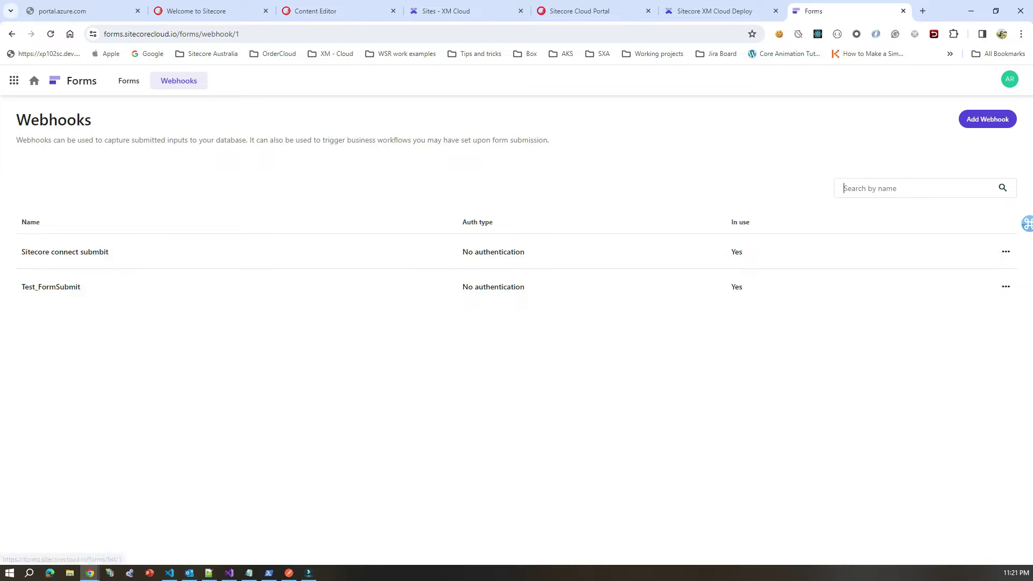
{"action": "left_click", "coordinate": [128, 80]}
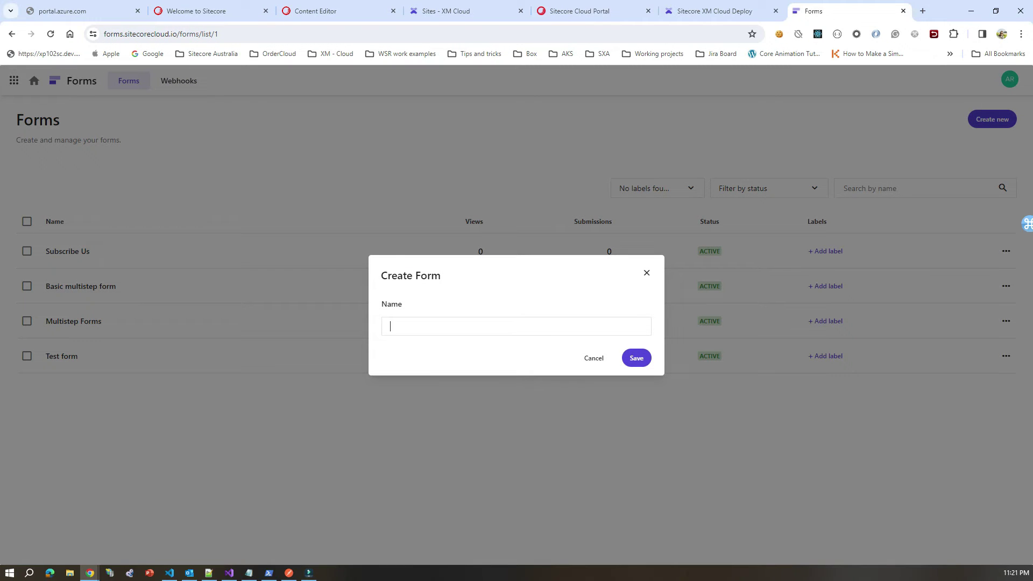
Step: Name the new form 'Demo Form' and confirm its creation
{"action": "type", "text": "Demo Form"}
{"action": "key", "text": "Return"}
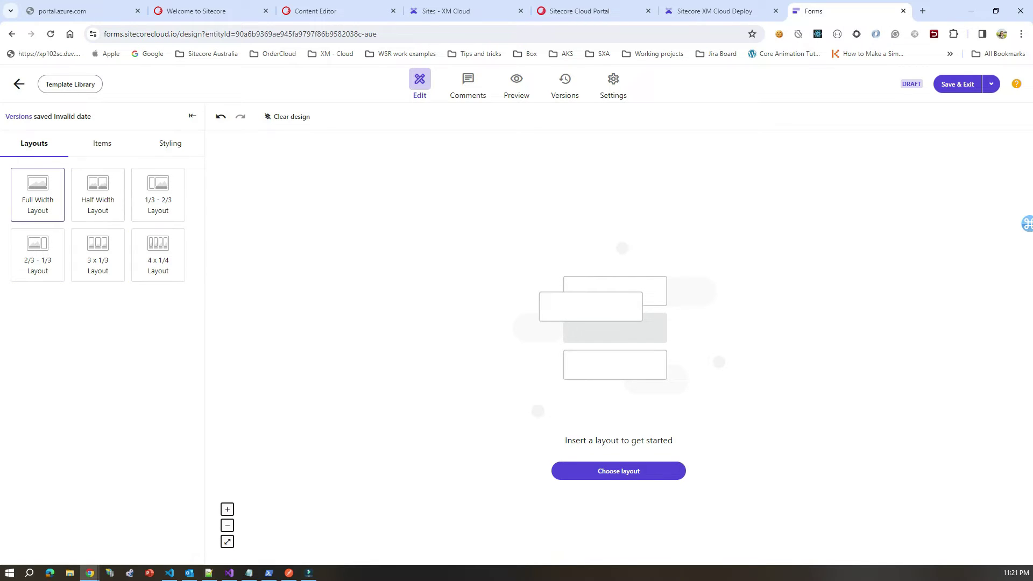
Step: Drop a Full Width Layout row onto the empty canvas and show the Items field list
{"action": "left_click_drag", "start_coordinate": [37, 193], "coordinate": [618, 183]}
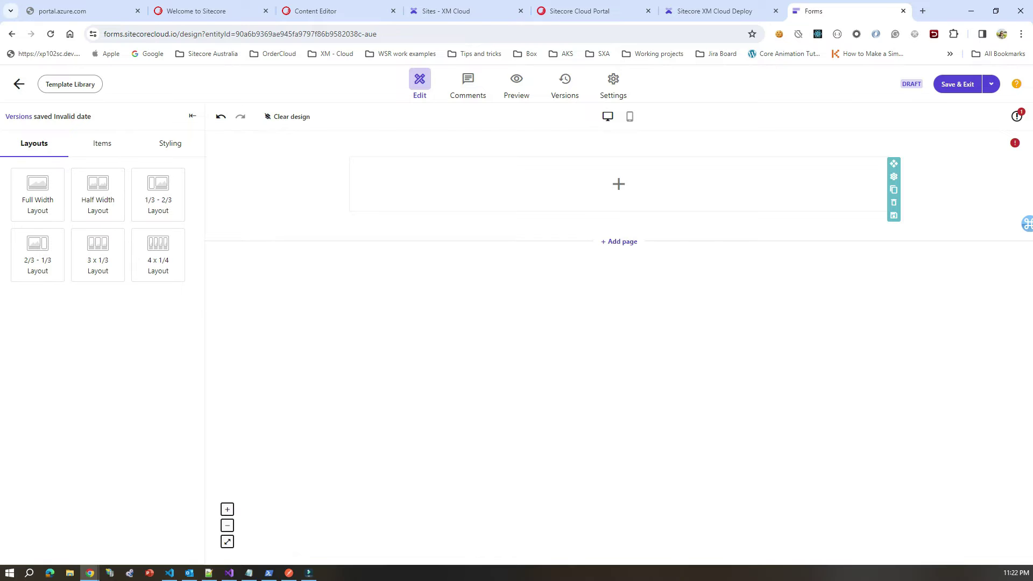
{"action": "left_click", "coordinate": [619, 184]}
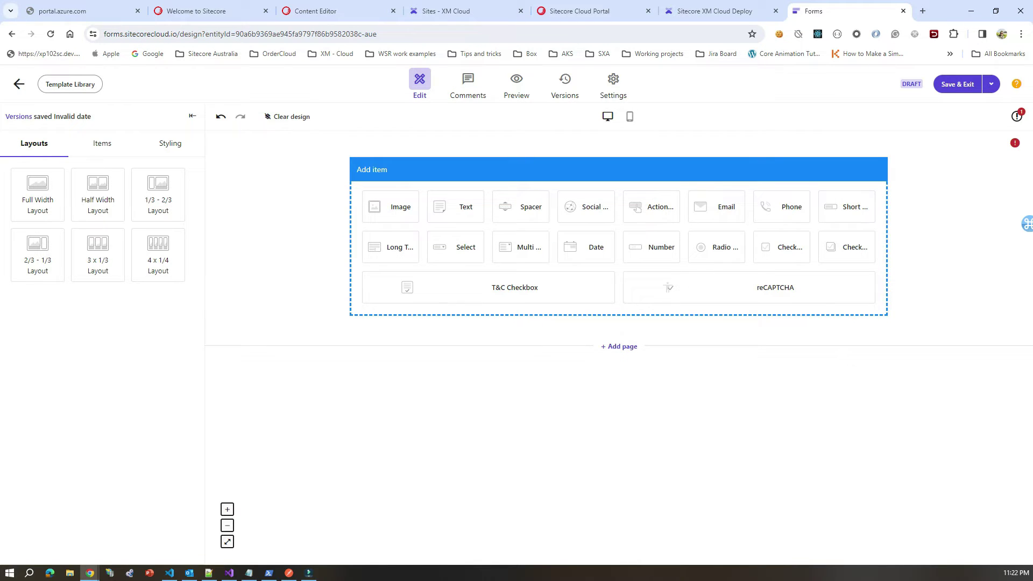
{"action": "left_click", "coordinate": [893, 202]}
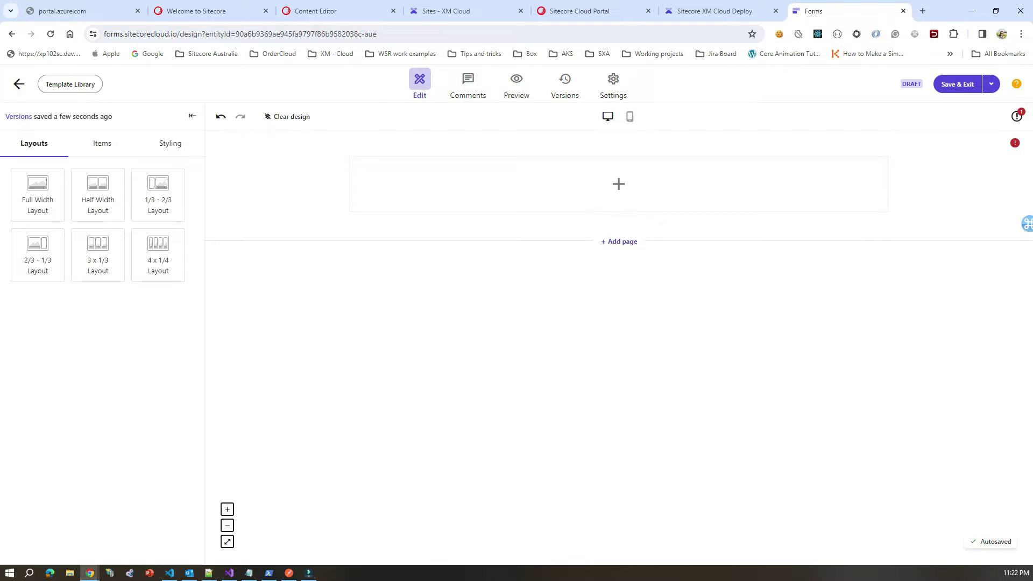
{"action": "left_click", "coordinate": [97, 143]}
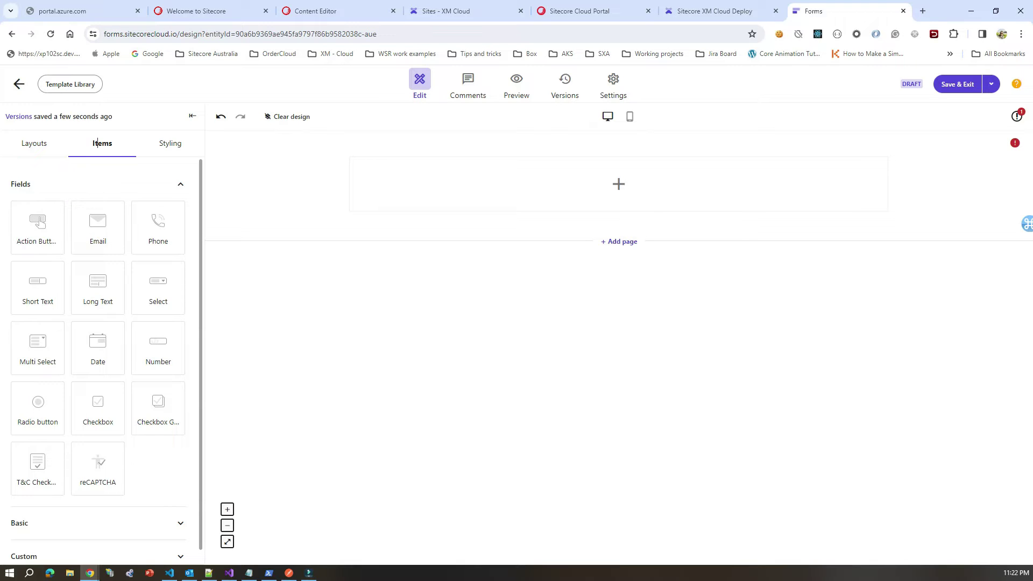
Step: Add a Short Text field to the row and enter 'name' in its settings
{"action": "left_click_drag", "start_coordinate": [37, 287], "coordinate": [555, 177]}
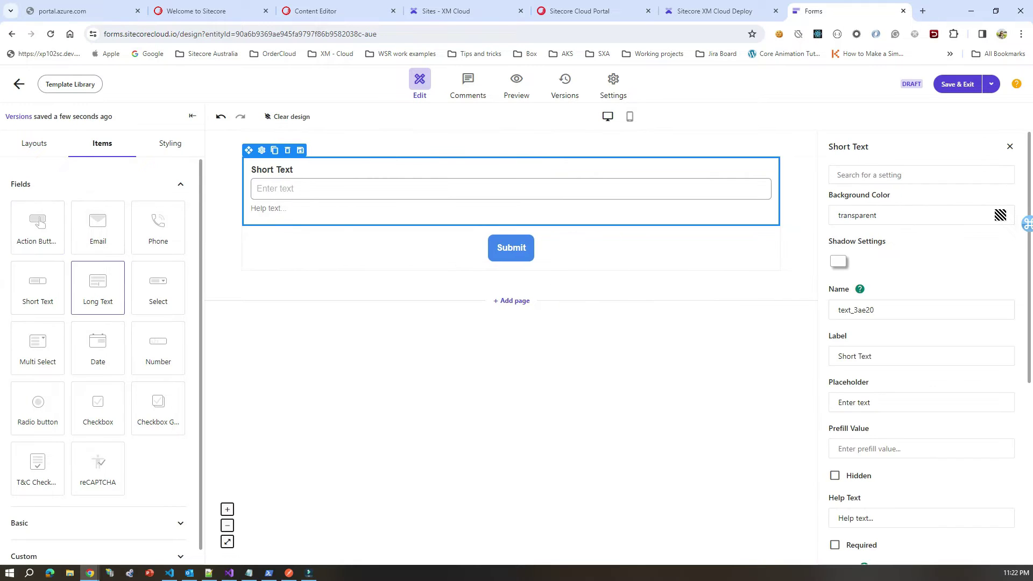
{"action": "triple_click", "coordinate": [858, 356]}
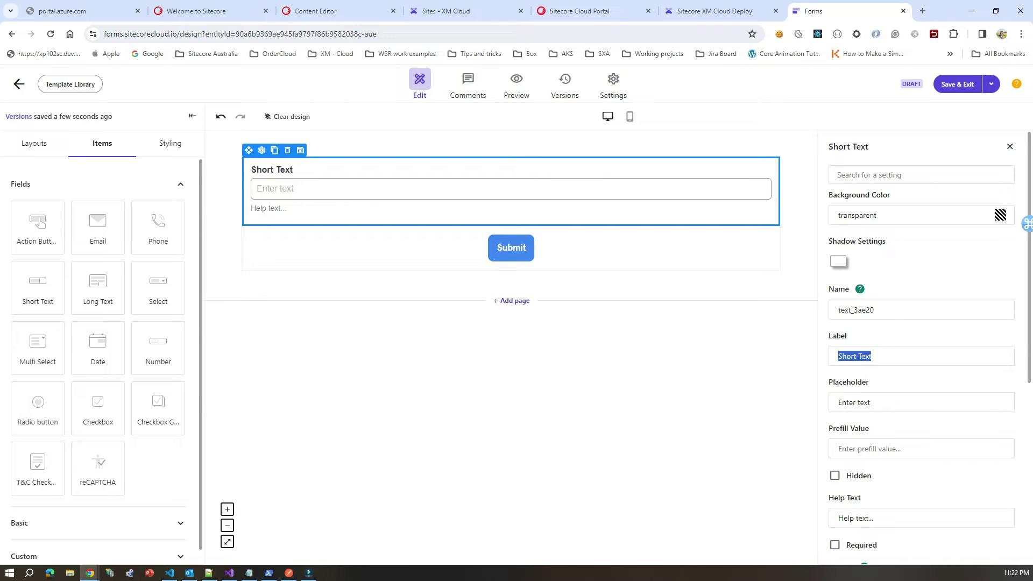
{"action": "type", "text": "name"}
{"action": "left_click", "coordinate": [611, 302]}
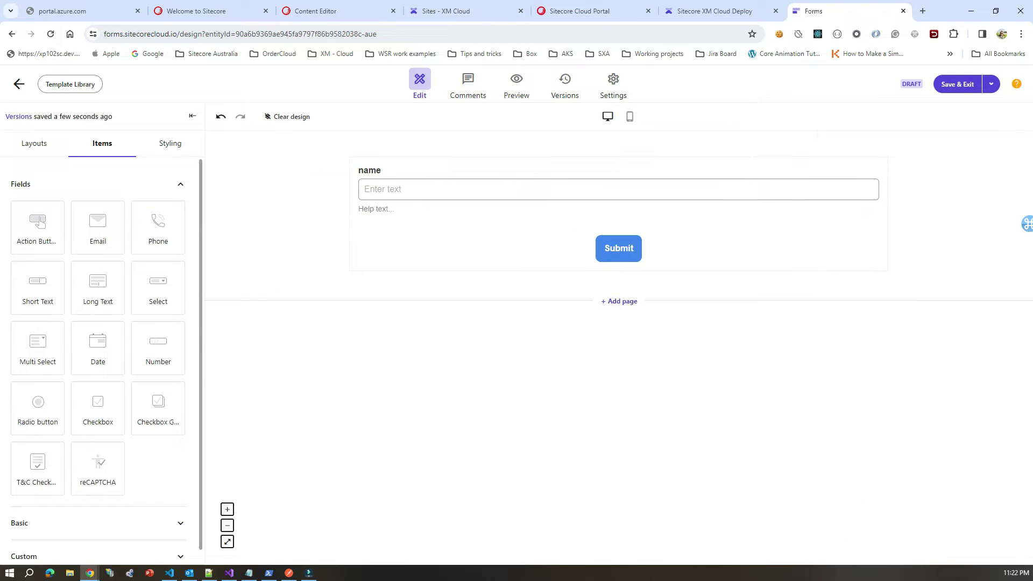
Step: Add a second Short Text field named 'email' and set the first field's name to 'name'
{"action": "left_click_drag", "start_coordinate": [37, 285], "coordinate": [417, 285]}
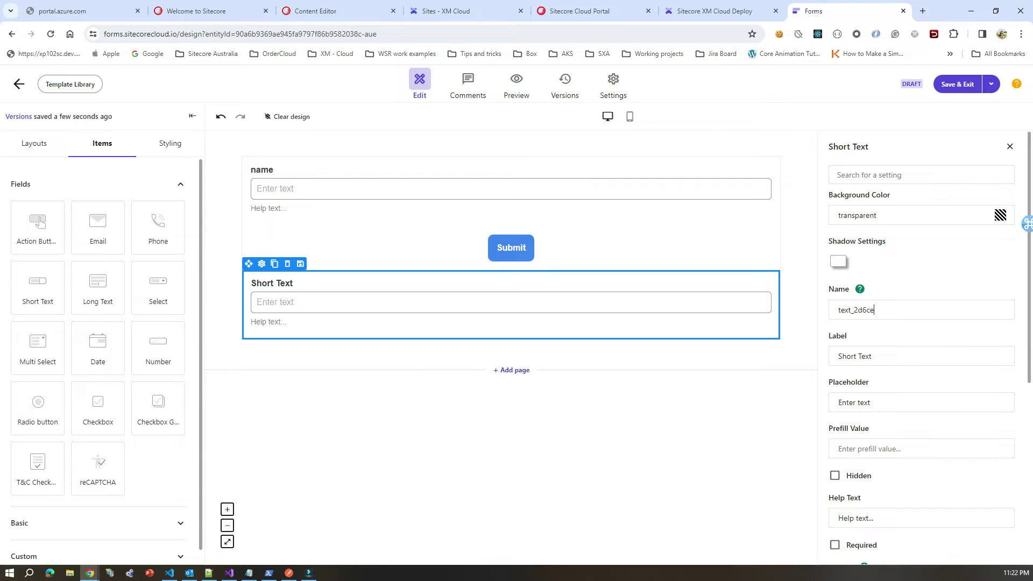
{"action": "double_click", "coordinate": [874, 309]}
{"action": "type", "text": "email"}
{"action": "left_click", "coordinate": [511, 209]}
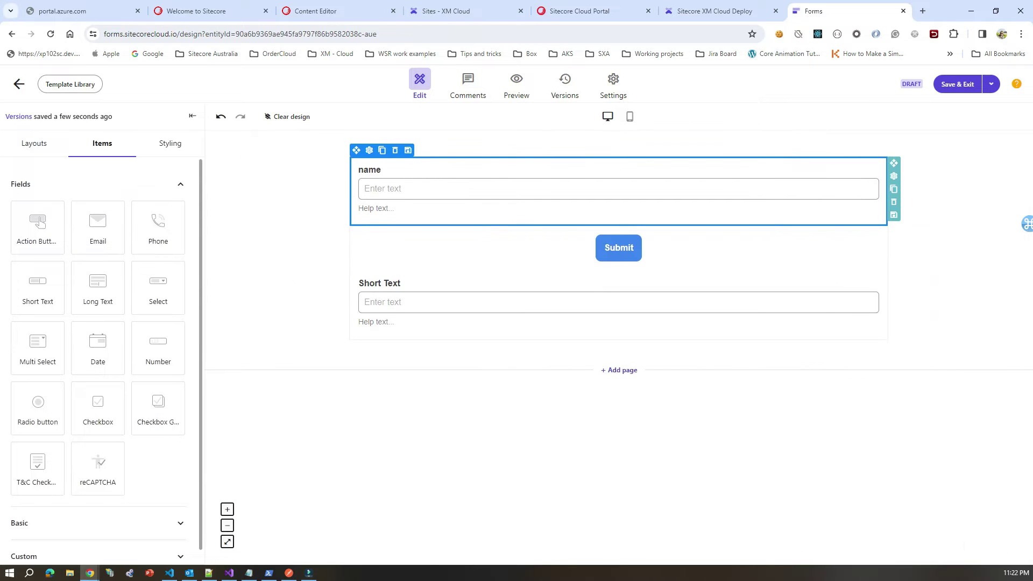
{"action": "double_click", "coordinate": [861, 310]}
{"action": "type", "text": "name"}
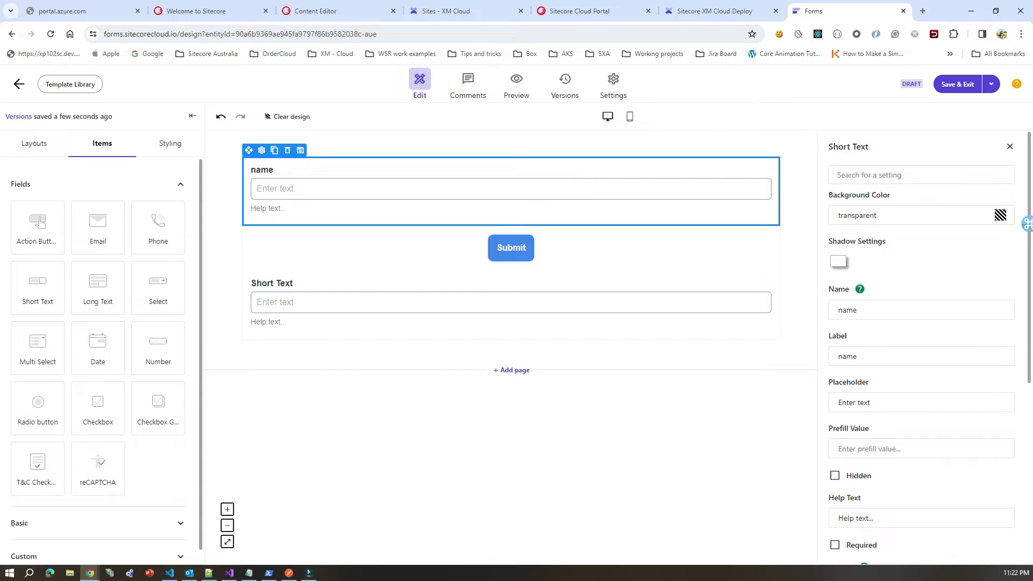
Step: Label the second field 'Email' and the first field 'Name'
{"action": "left_click", "coordinate": [511, 322]}
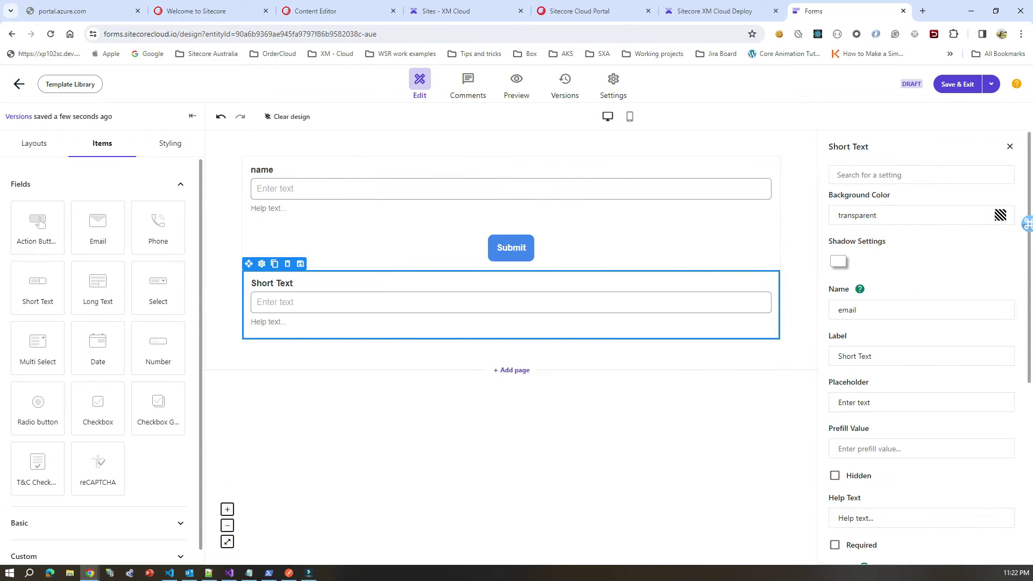
{"action": "triple_click", "coordinate": [855, 356]}
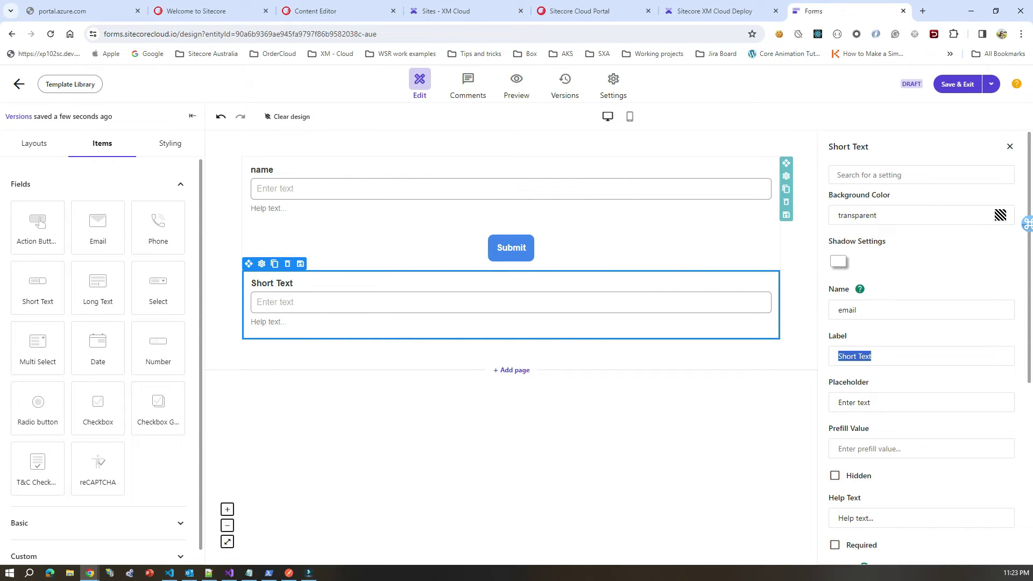
{"action": "type", "text": "Email"}
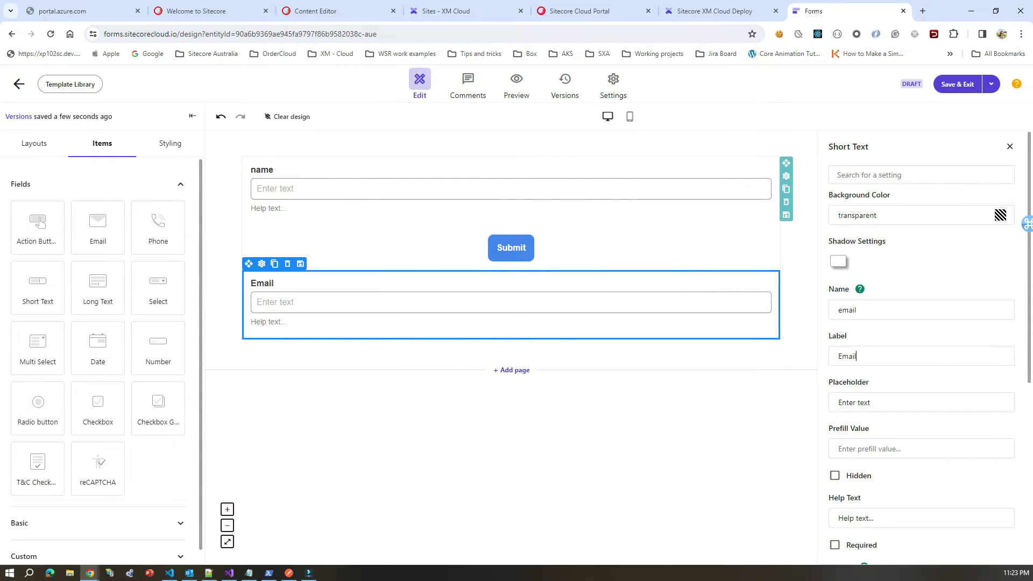
{"action": "key", "text": "Tab"}
{"action": "left_click", "coordinate": [376, 169]}
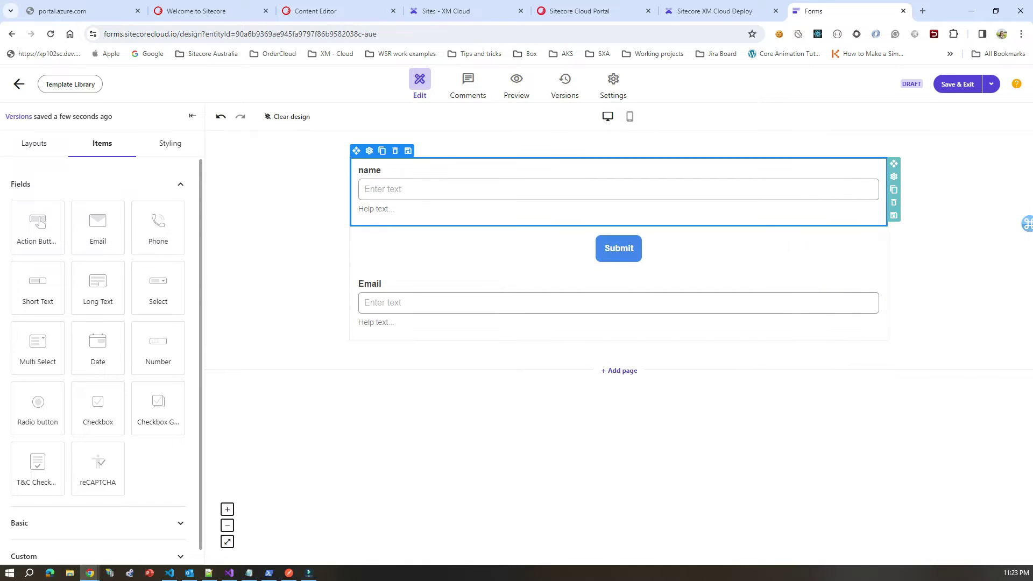
{"action": "double_click", "coordinate": [847, 356]}
{"action": "type", "text": "Name"}
{"action": "key", "text": "Escape"}
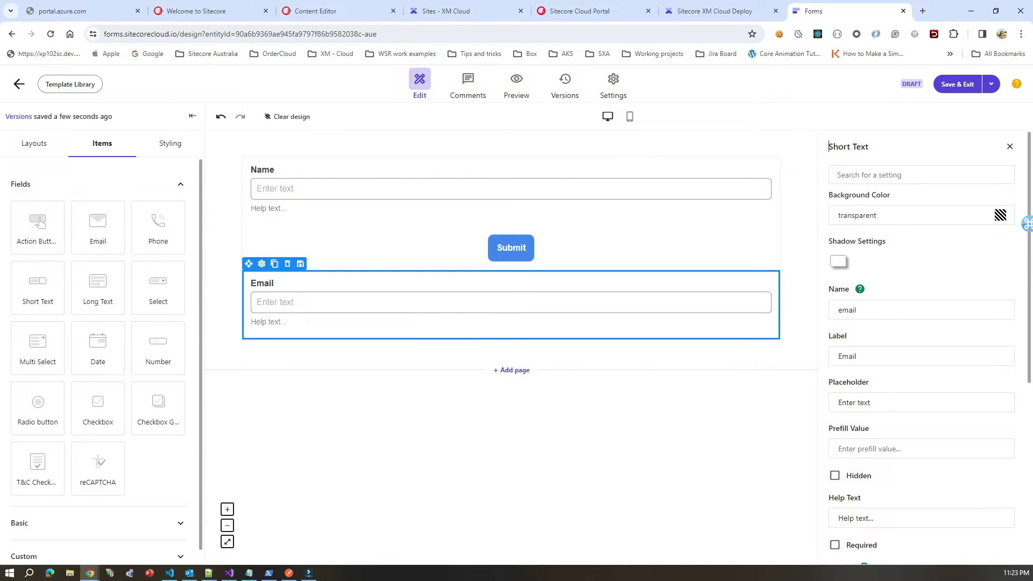
{"action": "key", "text": "Escape"}
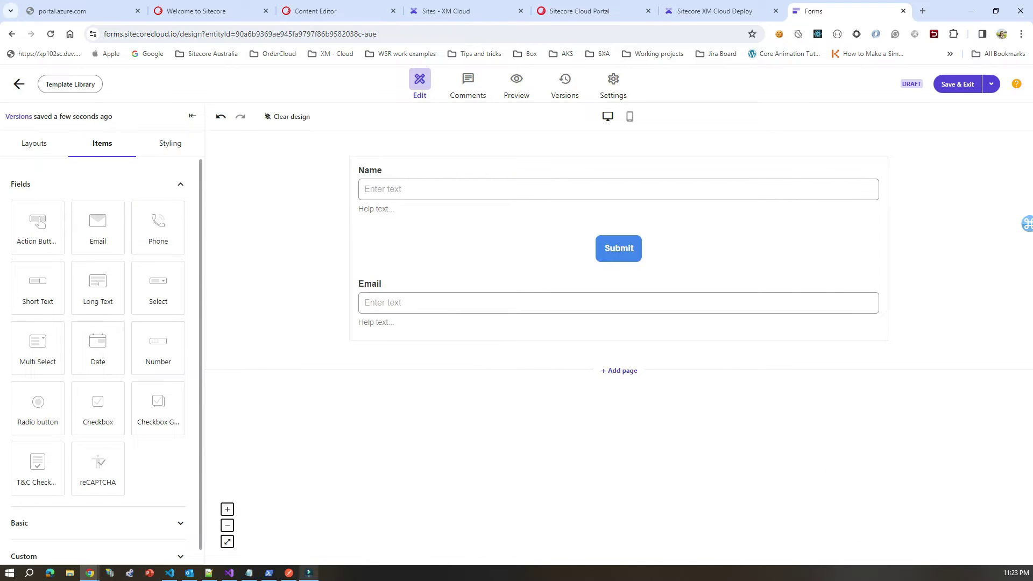
Step: Check the Notepad++ notes, then move the Email field above the Submit button
{"action": "mouse_move", "coordinate": [209, 572]}
{"action": "left_click", "coordinate": [208, 531]}
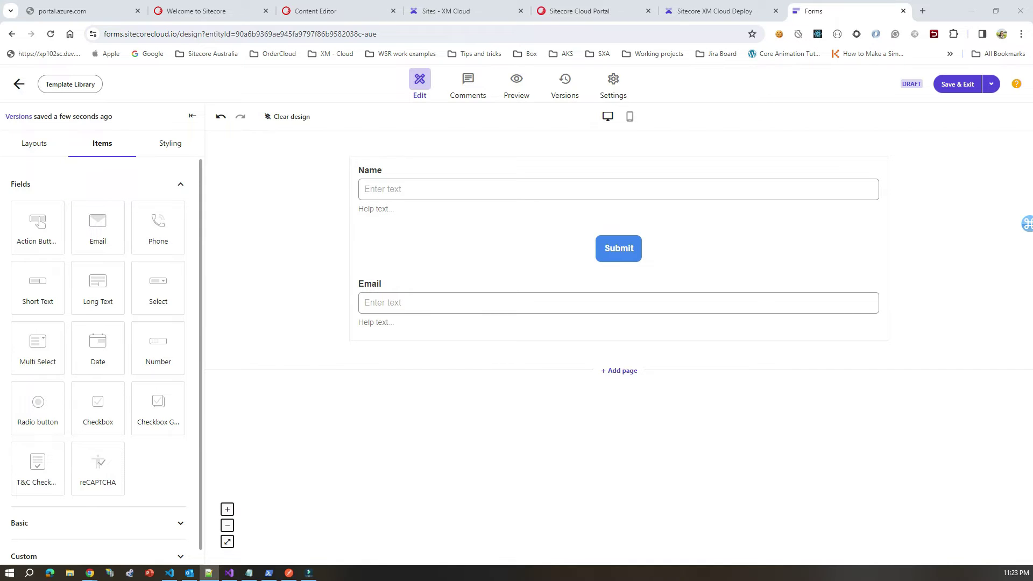
{"action": "key", "text": "alt+Tab"}
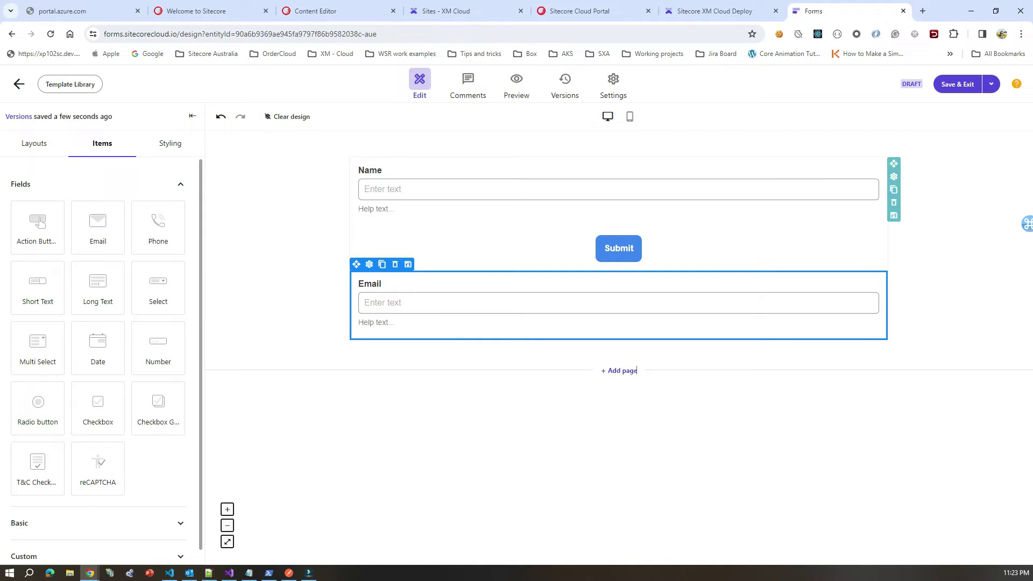
{"action": "left_click_drag", "start_coordinate": [356, 267], "coordinate": [555, 237]}
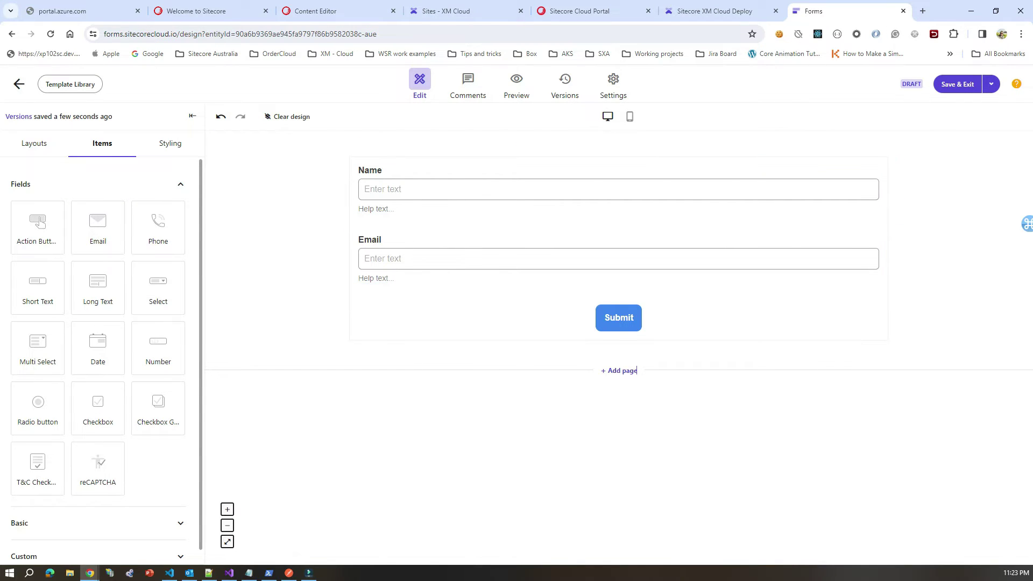
Step: Add a Short Text field below Email with name 'address' and label 'Address'
{"action": "left_click_drag", "start_coordinate": [37, 285], "coordinate": [383, 302]}
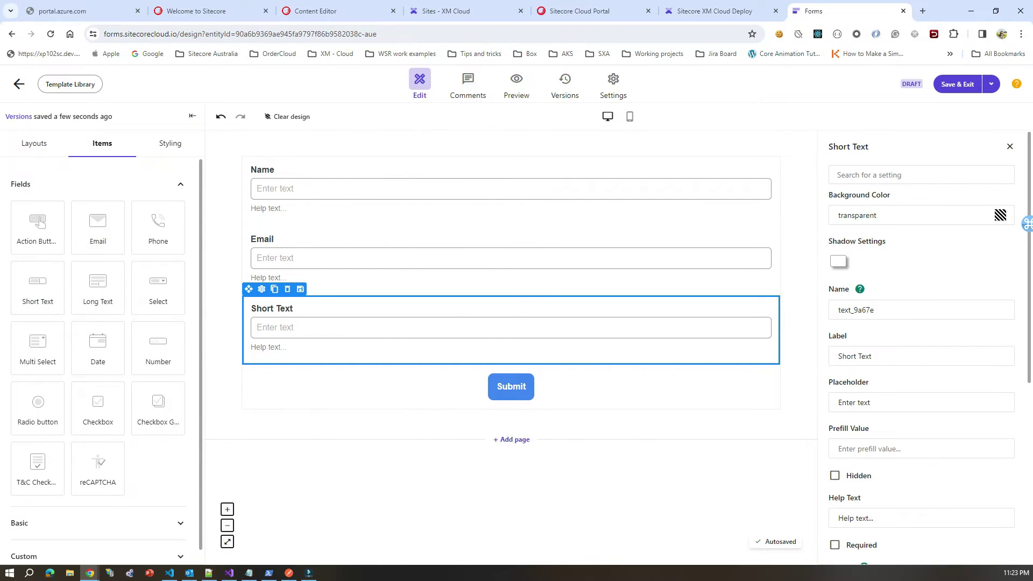
{"action": "double_click", "coordinate": [855, 309]}
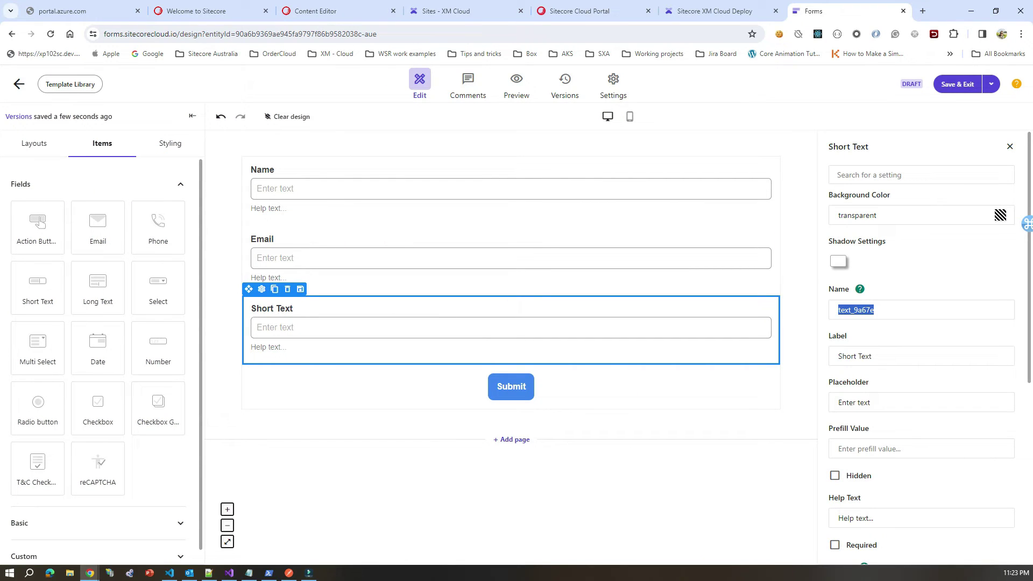
{"action": "type", "text": "address"}
{"action": "key", "text": "Tab"}
{"action": "type", "text": "Address"}
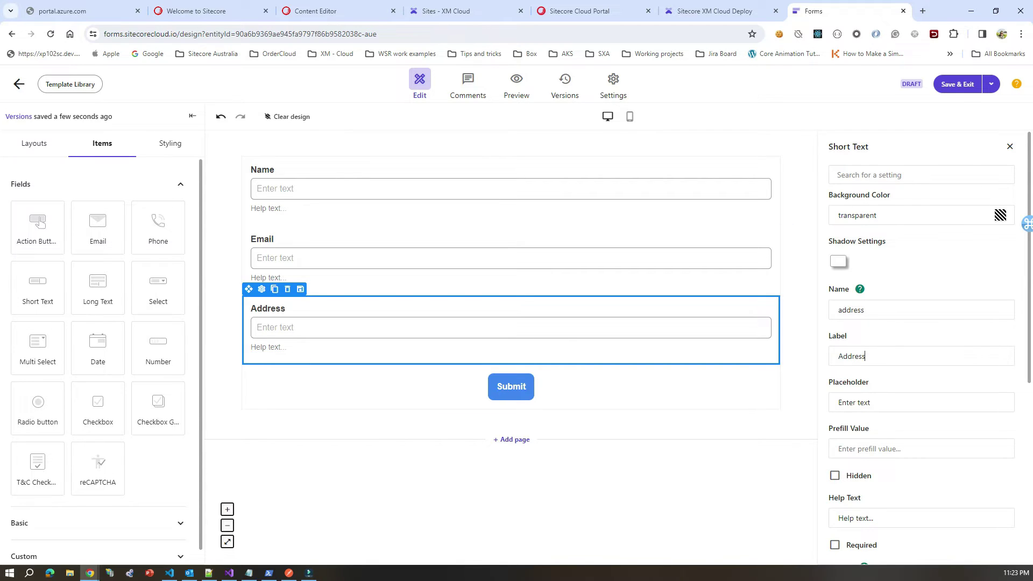
{"action": "key", "text": "Escape"}
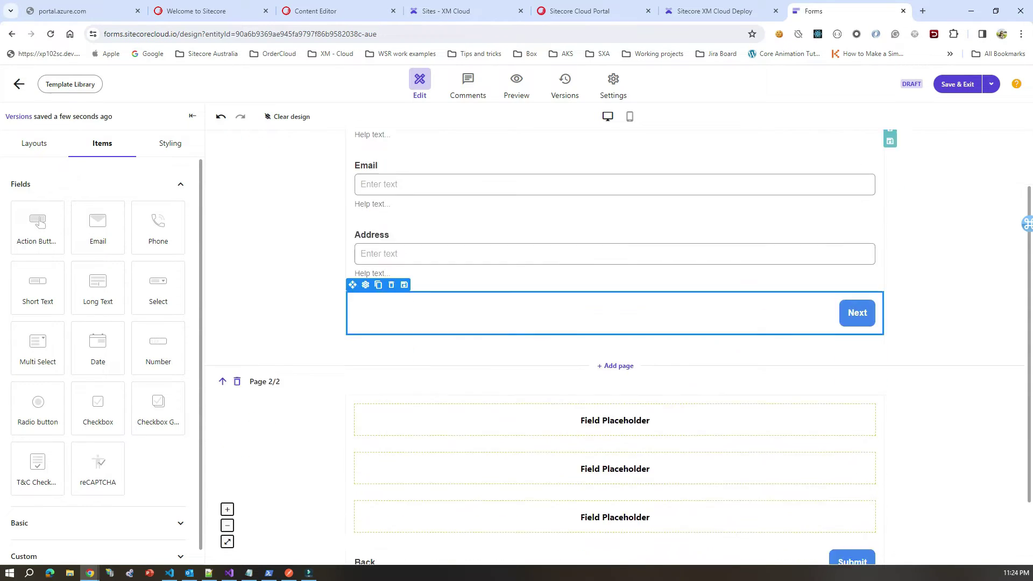
Step: Scroll through Page 2/2 of the form, then delete that second page
{"action": "scroll", "coordinate": [616, 347], "scroll_direction": "up", "scroll_amount": 3}
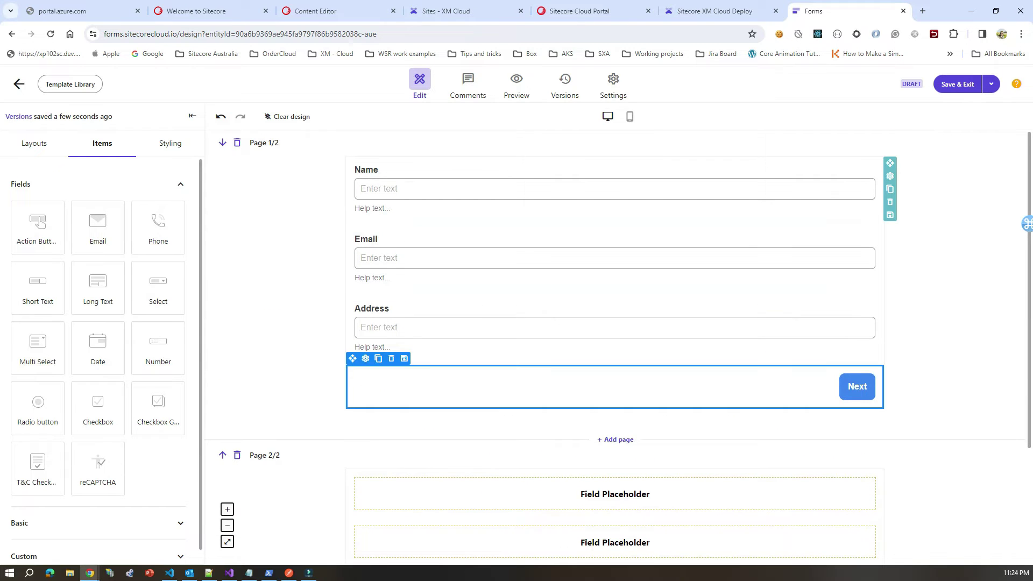
{"action": "scroll", "coordinate": [615, 347], "scroll_direction": "down", "scroll_amount": 3}
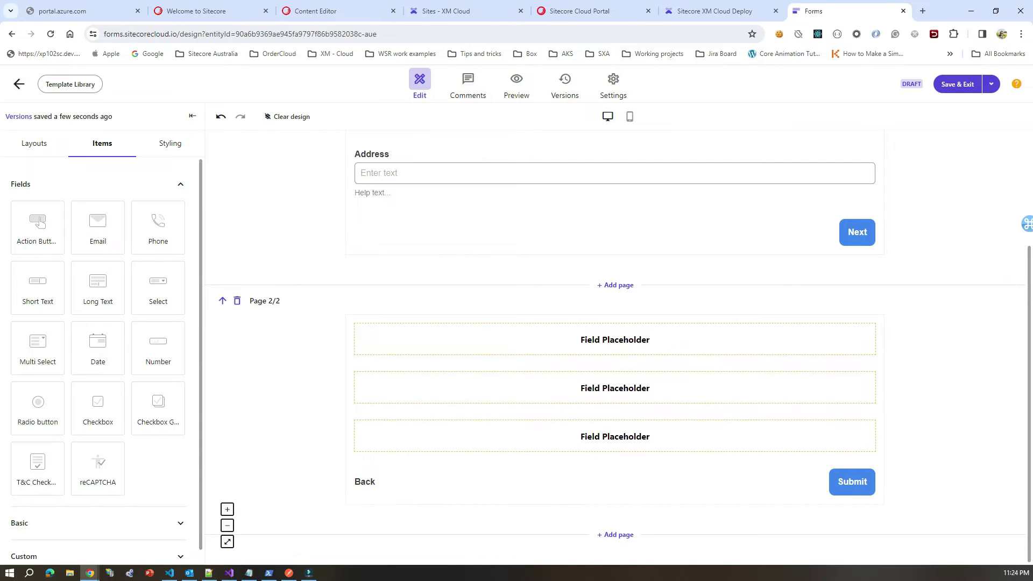
{"action": "scroll", "coordinate": [616, 346], "scroll_direction": "up", "scroll_amount": 3}
{"action": "scroll", "coordinate": [616, 347], "scroll_direction": "down", "scroll_amount": 3}
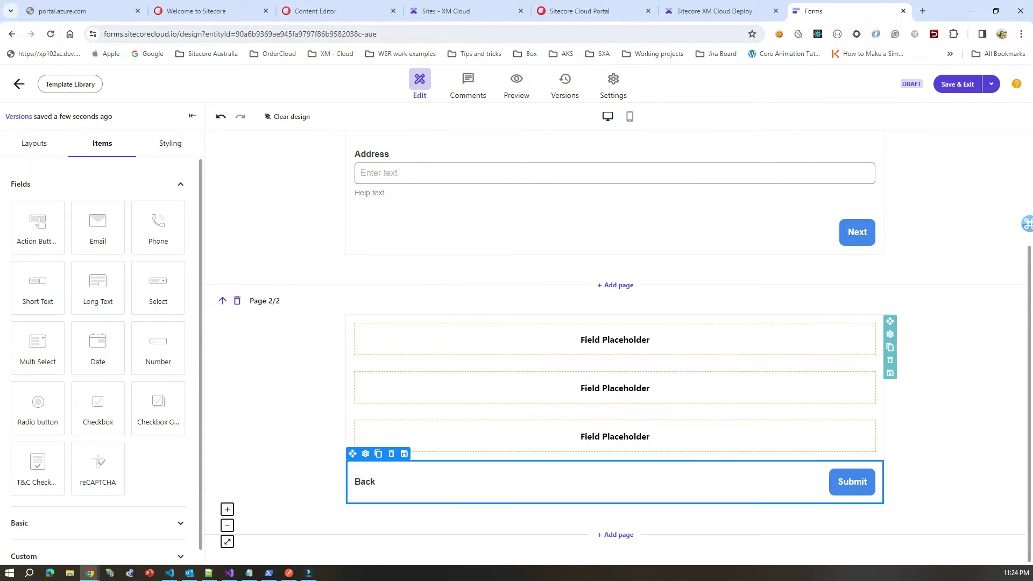
{"action": "scroll", "coordinate": [616, 347], "scroll_direction": "up", "scroll_amount": 1}
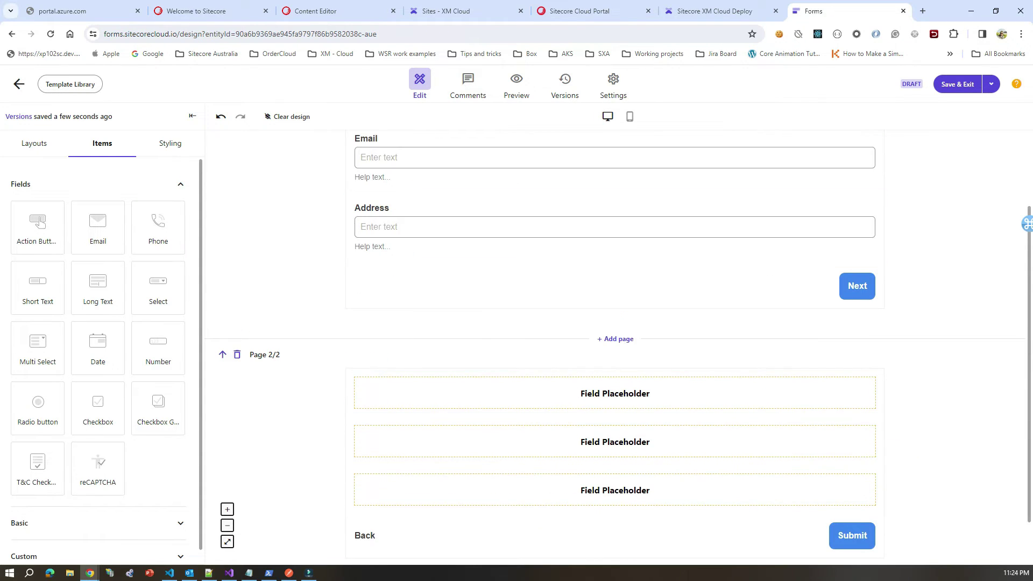
{"action": "scroll", "coordinate": [615, 258], "scroll_direction": "up", "scroll_amount": 2}
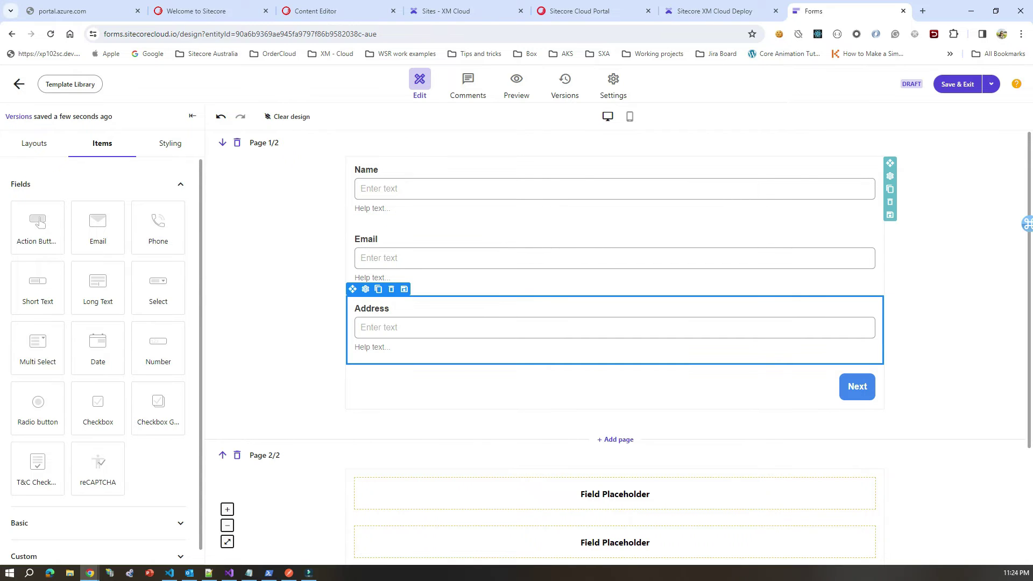
{"action": "scroll", "coordinate": [616, 338], "scroll_direction": "down", "scroll_amount": 3}
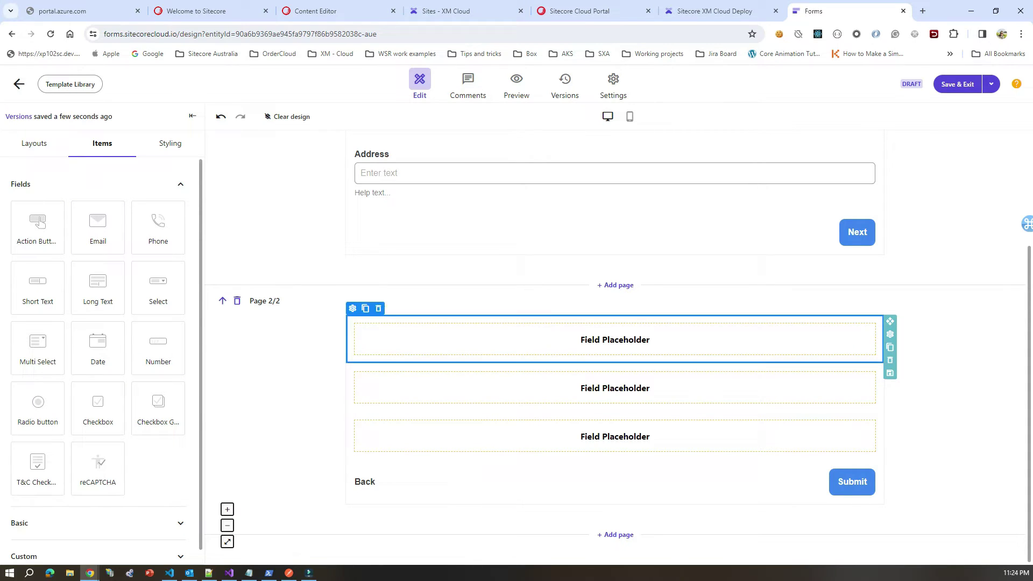
{"action": "left_click", "coordinate": [237, 301]}
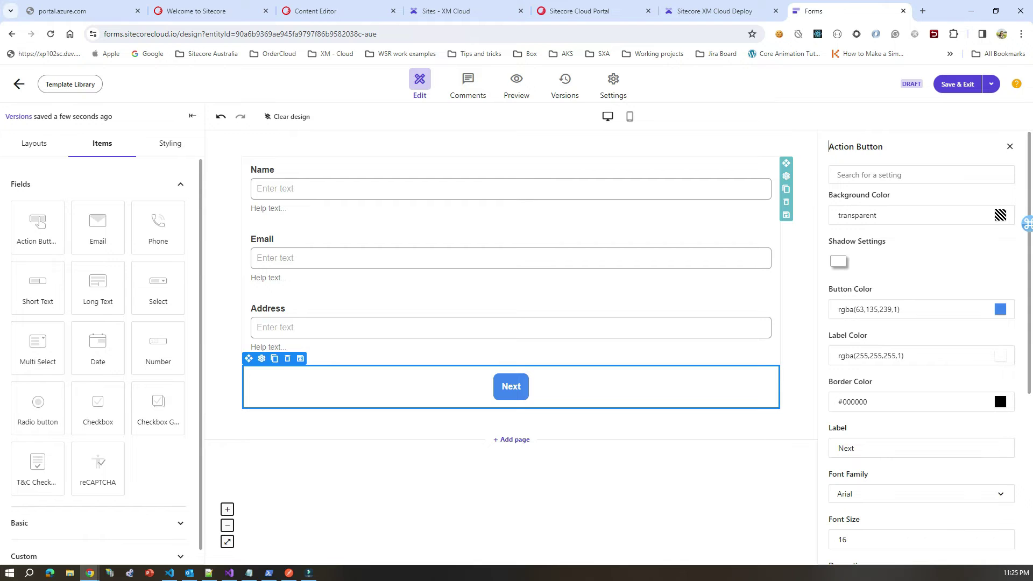
Step: Delete the Next button and place a new Submit action button below Address
{"action": "key", "text": "Delete"}
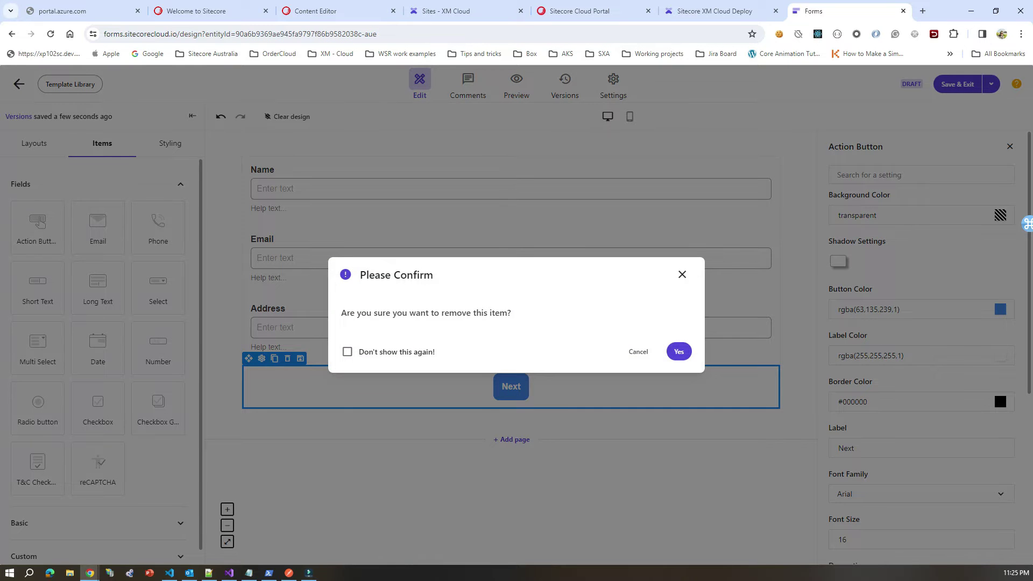
{"action": "key", "text": "Return"}
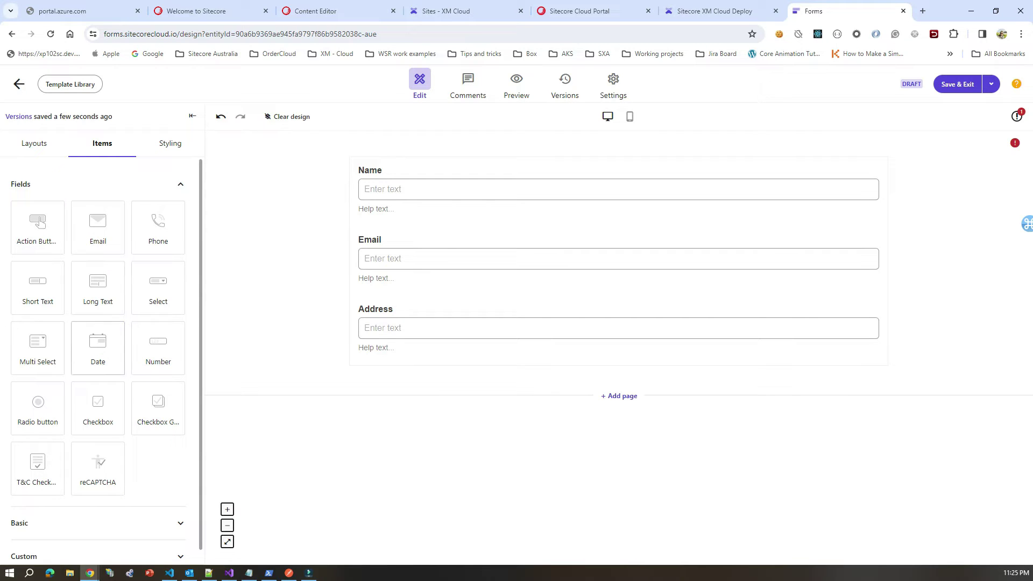
{"action": "left_click_drag", "start_coordinate": [37, 226], "coordinate": [643, 397]}
{"action": "left_click_drag", "start_coordinate": [516, 320], "coordinate": [516, 394]}
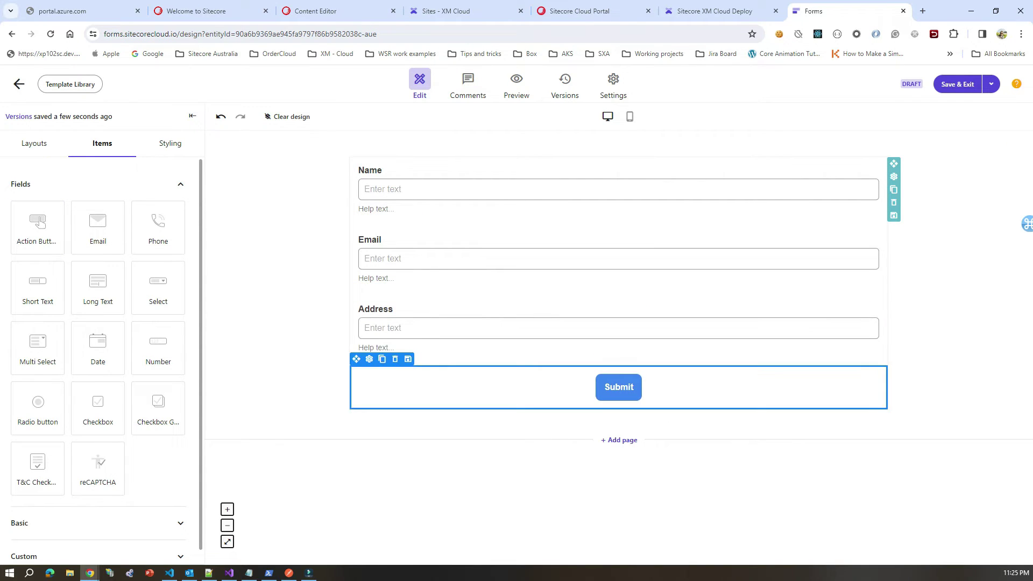
{"action": "left_click", "coordinate": [516, 394]}
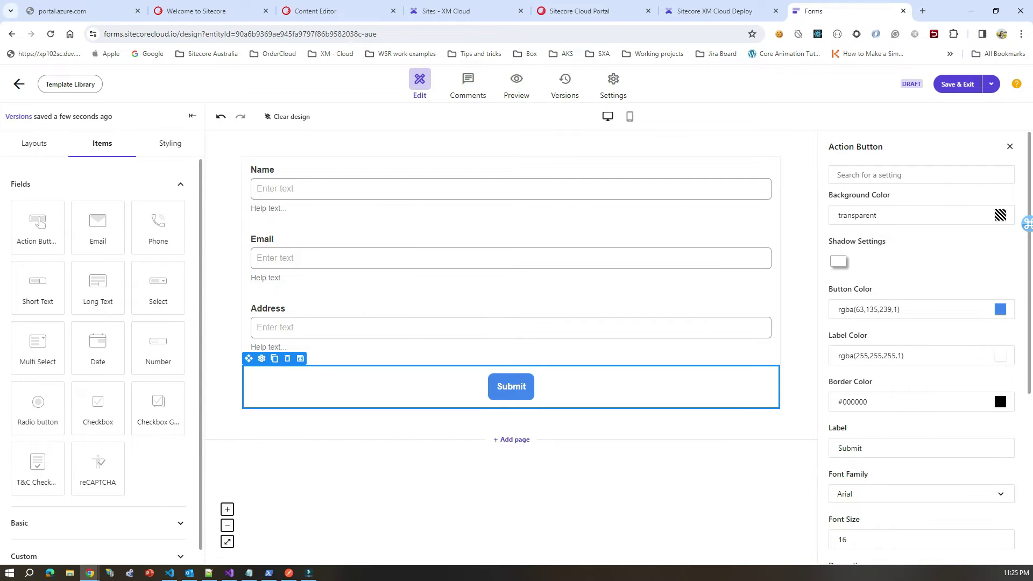
{"action": "key", "text": "Escape"}
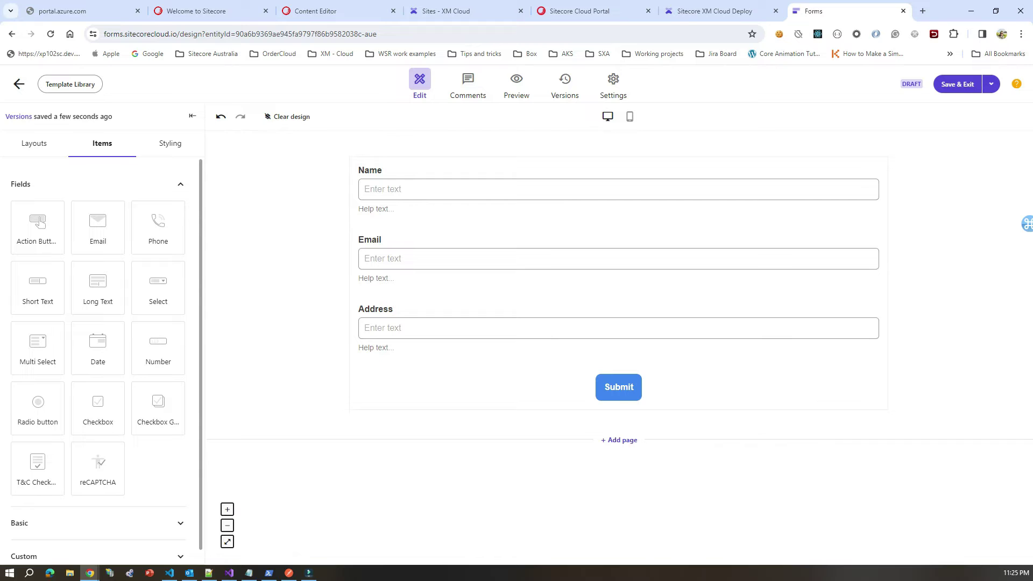
Step: Choose Save and activate, then go to set up the missing submission webhook
{"action": "left_click", "coordinate": [991, 84]}
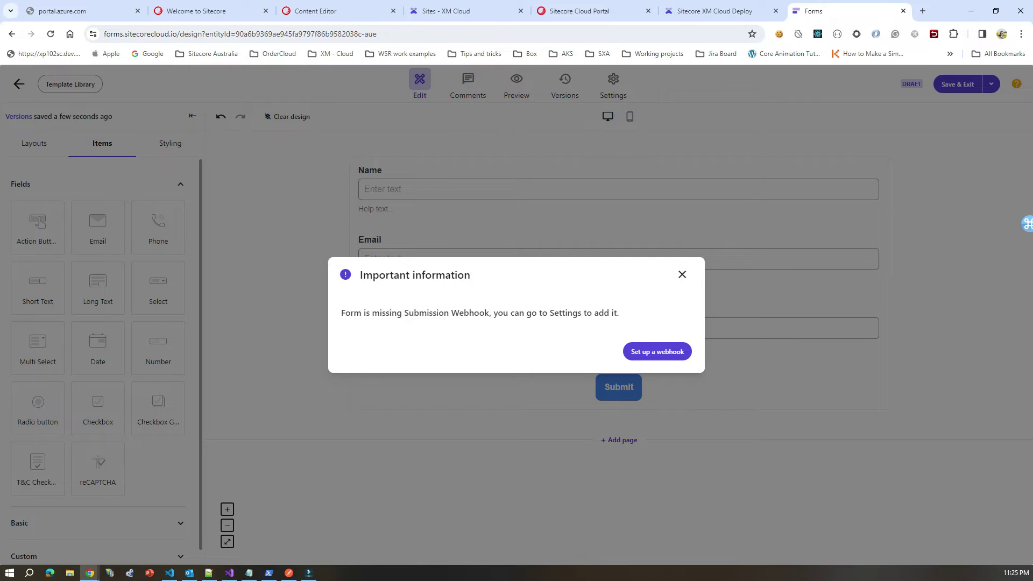
{"action": "left_click", "coordinate": [657, 351]}
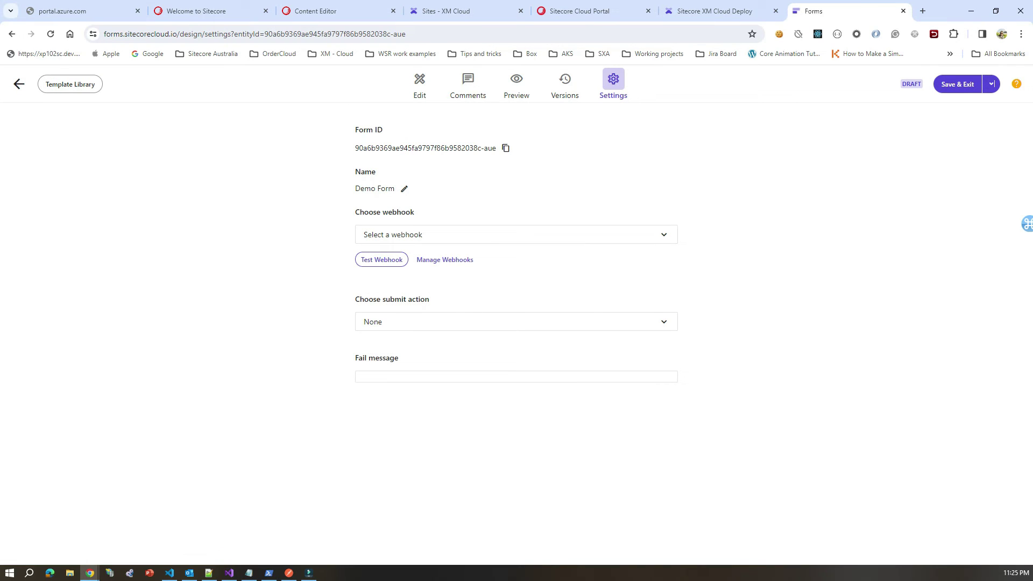
{"action": "left_click_drag", "start_coordinate": [354, 188], "coordinate": [395, 188]}
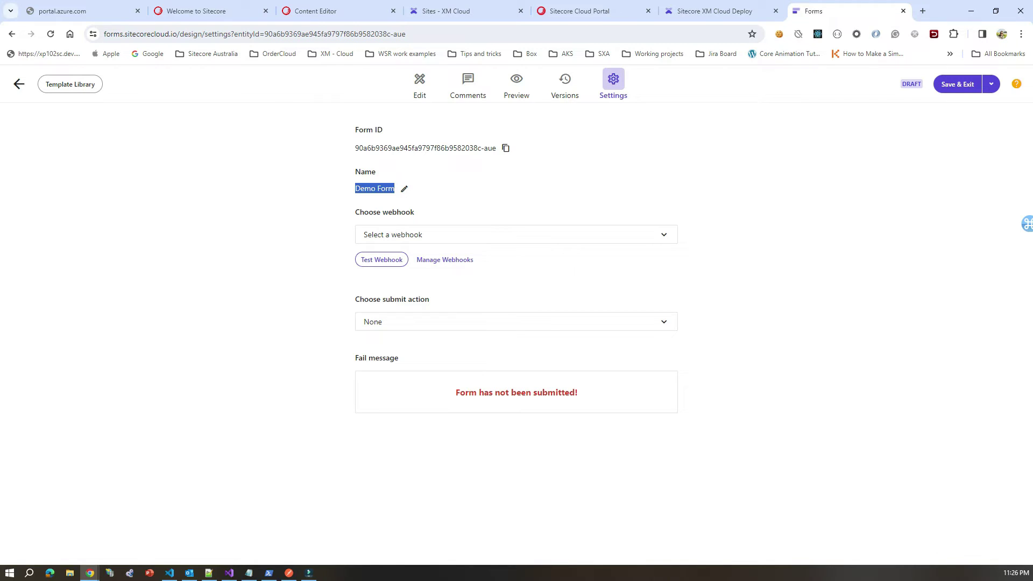
Step: Select the Sitecore connect submit webhook and keep the submit action as None
{"action": "left_click", "coordinate": [408, 234]}
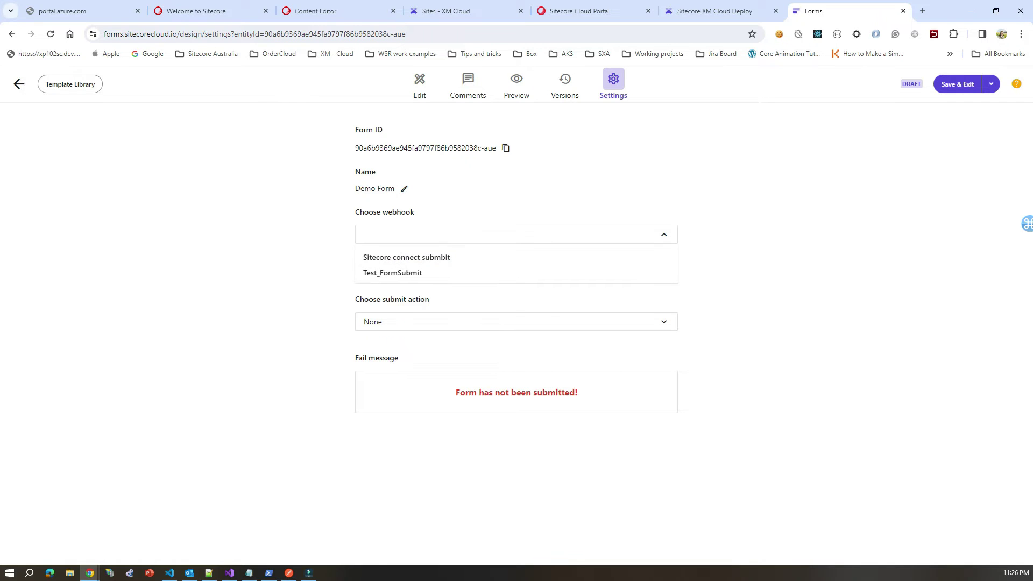
{"action": "left_click", "coordinate": [434, 257]}
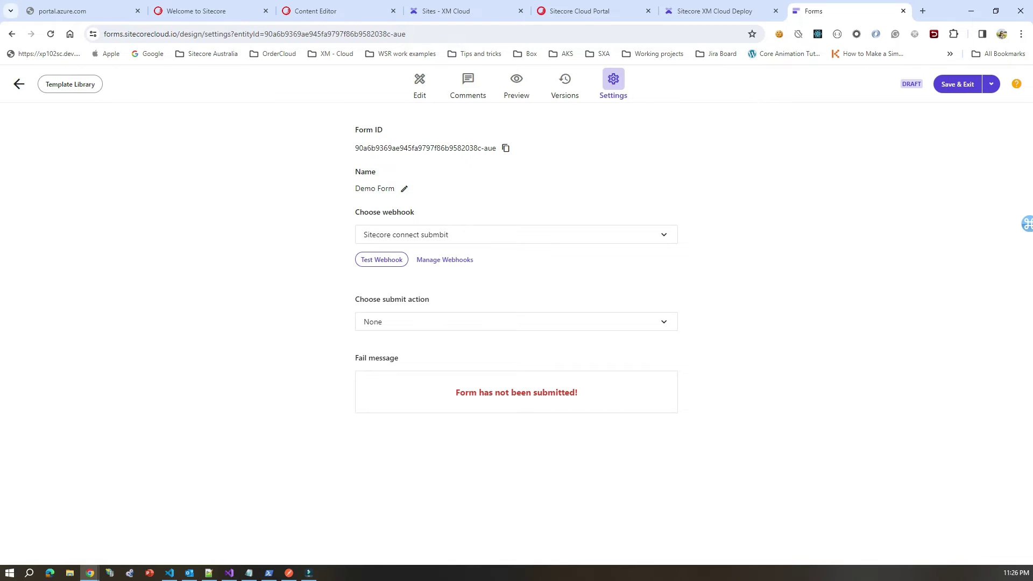
{"action": "left_click", "coordinate": [364, 321]}
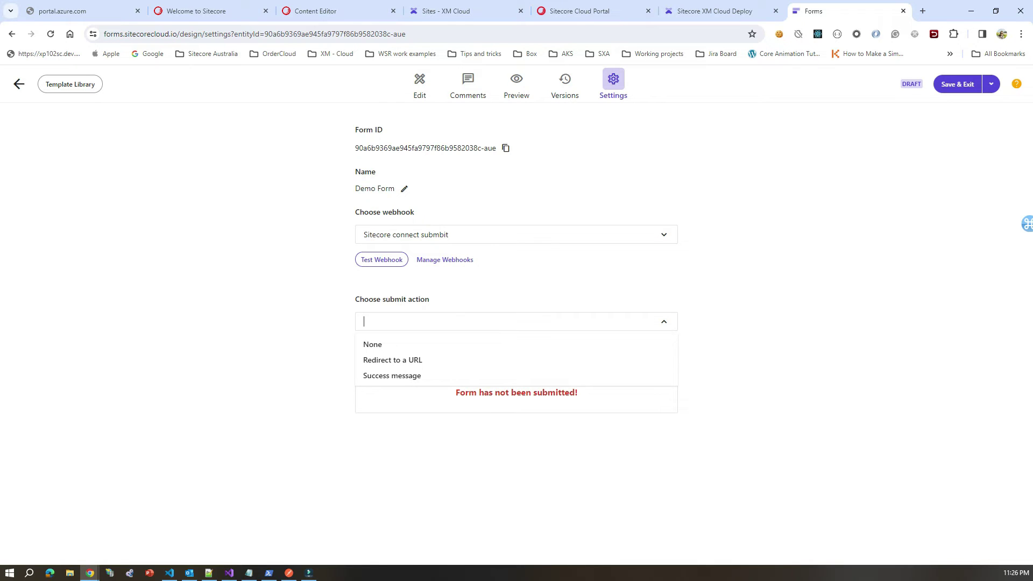
{"action": "left_click", "coordinate": [372, 344]}
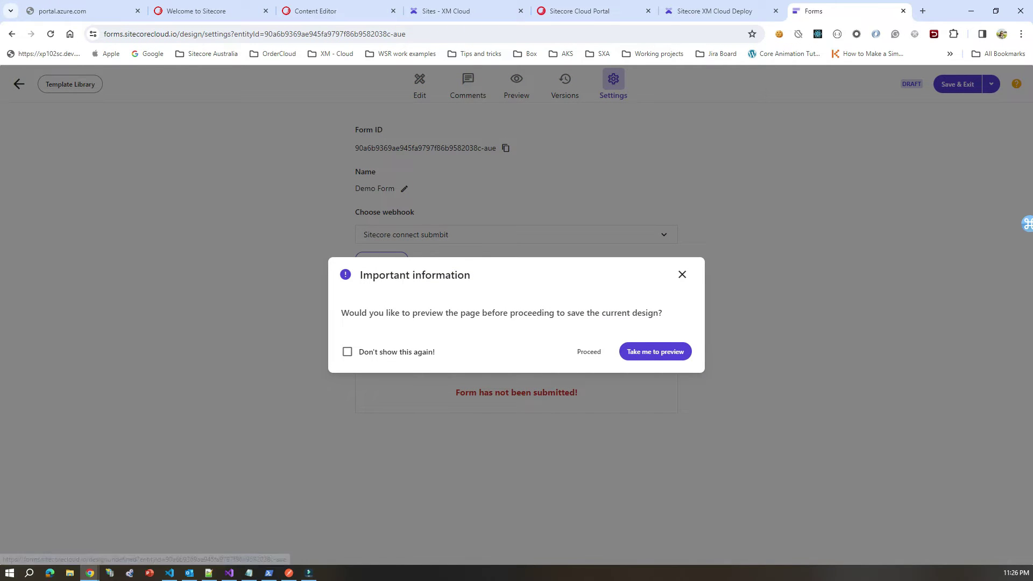
Step: Preview Demo Form, fill Name 'test', Email 'teatr' and Address 'aseat', and submit it
{"action": "key", "text": "Return"}
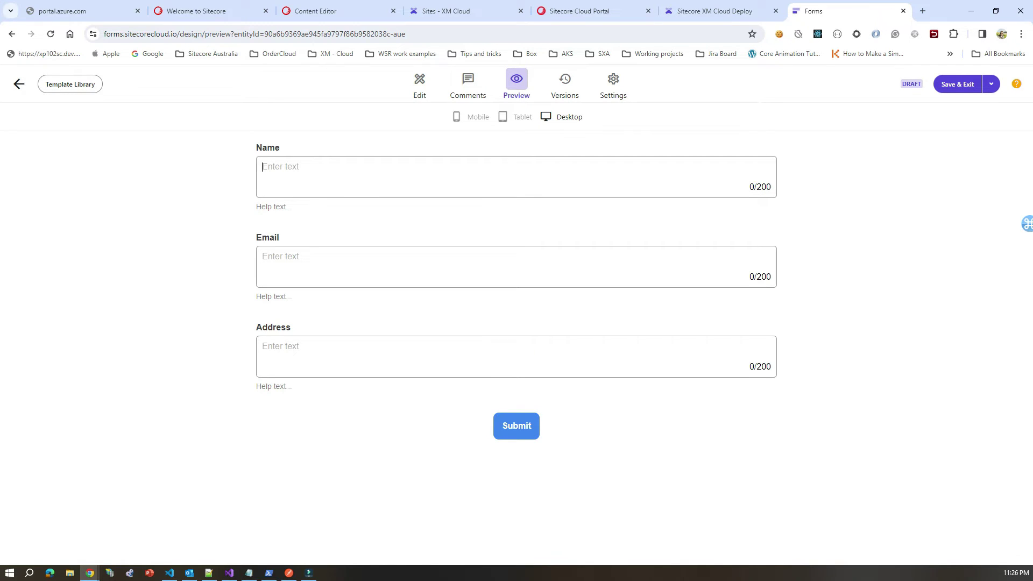
{"action": "type", "text": "test"}
{"action": "left_click", "coordinate": [269, 256]}
{"action": "type", "text": "teatr"}
{"action": "left_click", "coordinate": [269, 346]}
{"action": "type", "text": "aseat"}
{"action": "key", "text": "Return"}
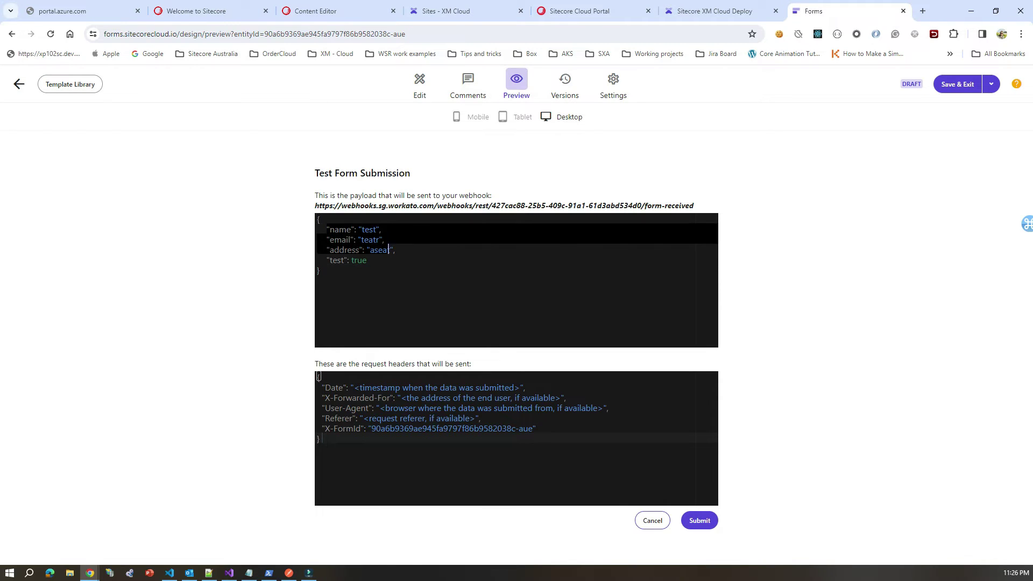
Step: Review the name, email and address values in the JSON payload, then send it to the webhook
{"action": "left_click_drag", "start_coordinate": [326, 229], "coordinate": [393, 260]}
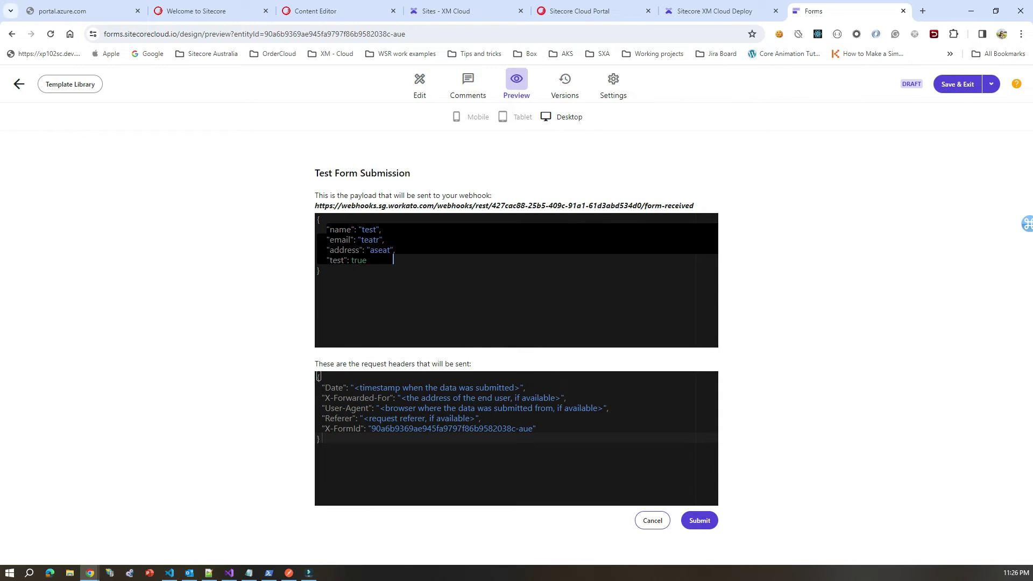
{"action": "left_click", "coordinate": [384, 259]}
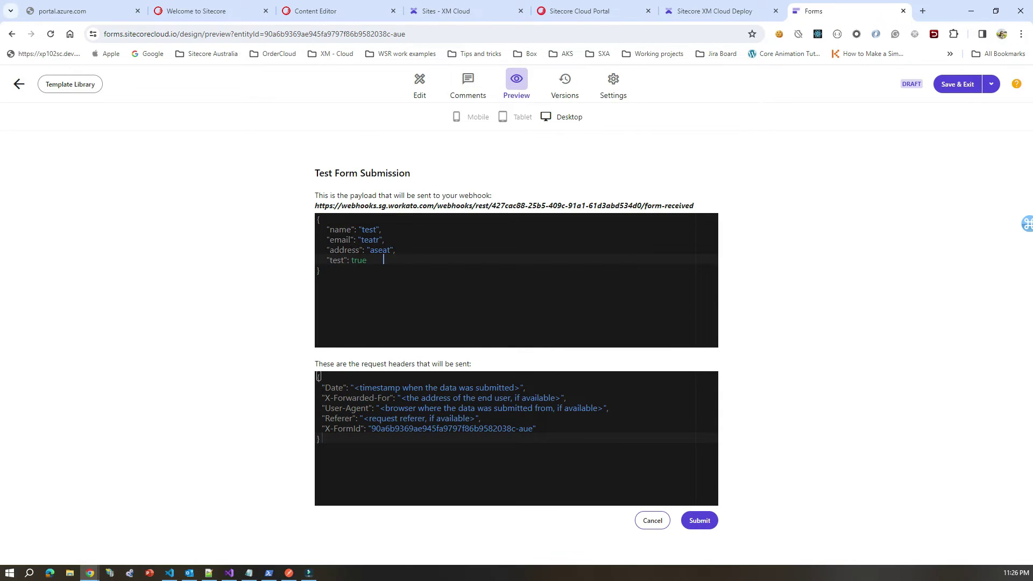
{"action": "left_click", "coordinate": [335, 240]}
{"action": "left_click_drag", "start_coordinate": [374, 249], "coordinate": [340, 250]}
{"action": "left_click_drag", "start_coordinate": [326, 229], "coordinate": [426, 249]}
{"action": "key", "text": "ctrl+End"}
{"action": "key", "text": "Left"}
{"action": "key", "text": "Up"}
{"action": "key", "text": "End"}
{"action": "key", "text": "Escape"}
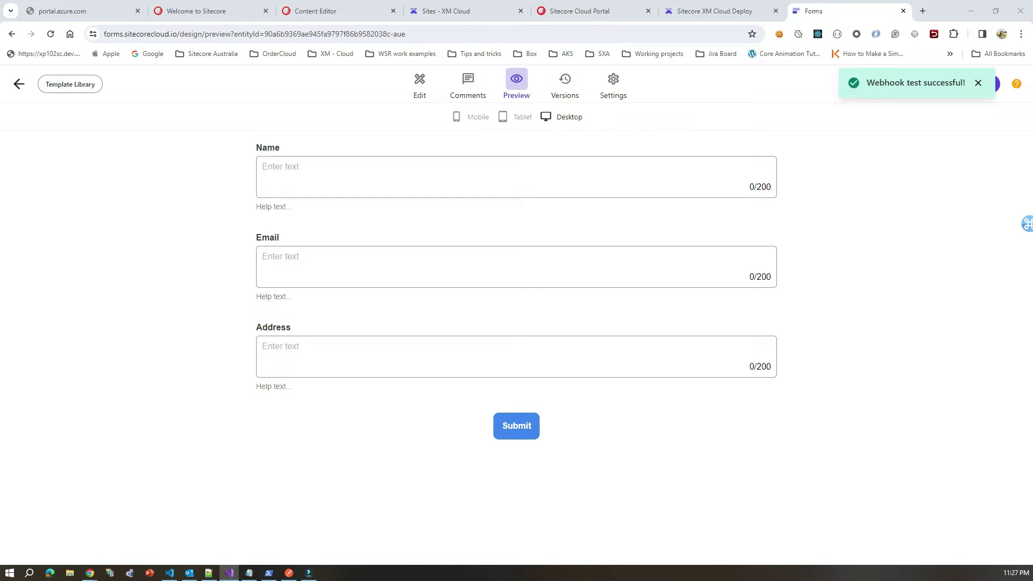
Step: Bring Visual Studio into view, maximize it and place the caret on line 15 of the handler
{"action": "left_click_drag", "start_coordinate": [1032, 162], "coordinate": [575, 94]}
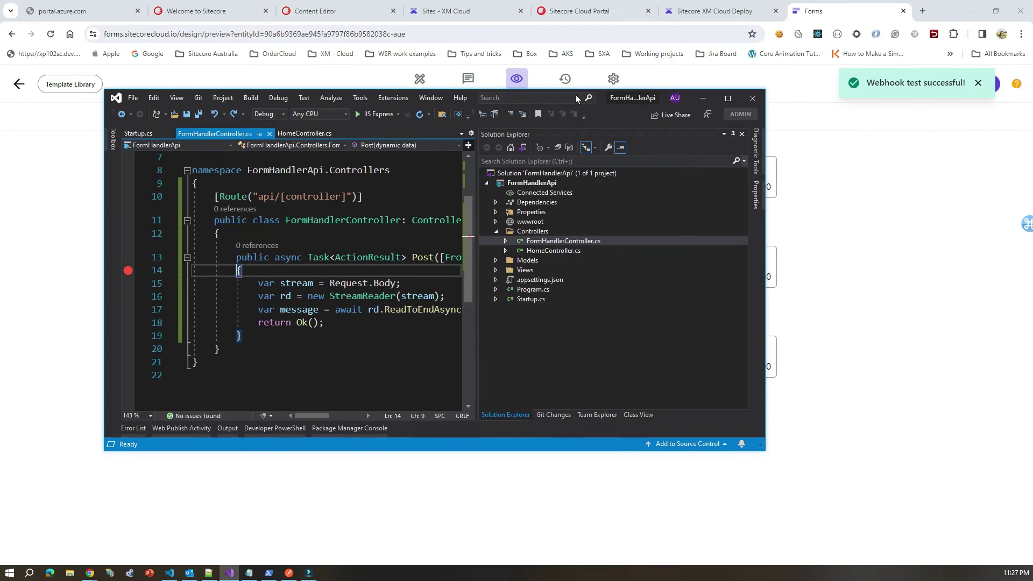
{"action": "left_click", "coordinate": [727, 98]}
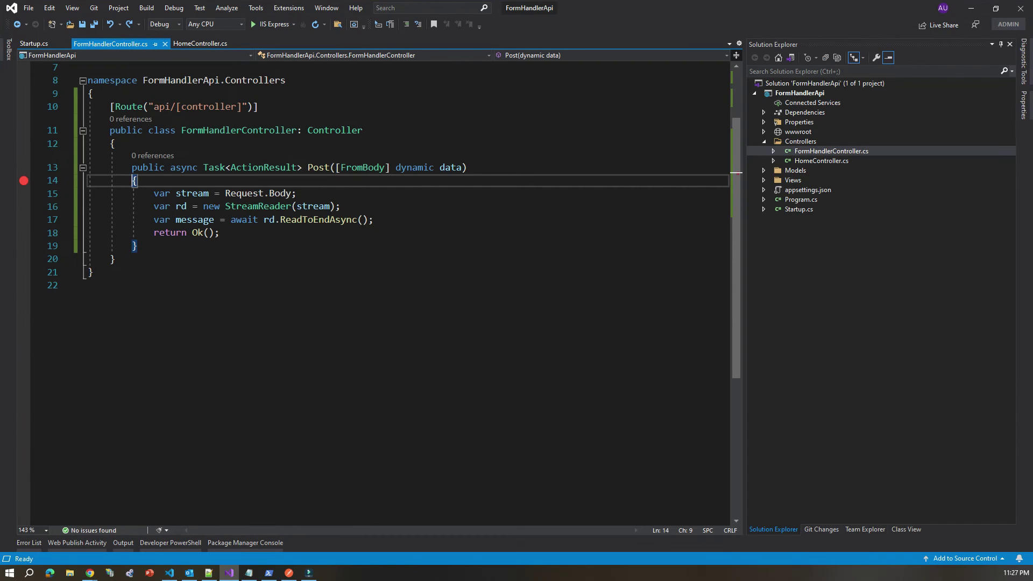
{"action": "left_click", "coordinate": [296, 193]}
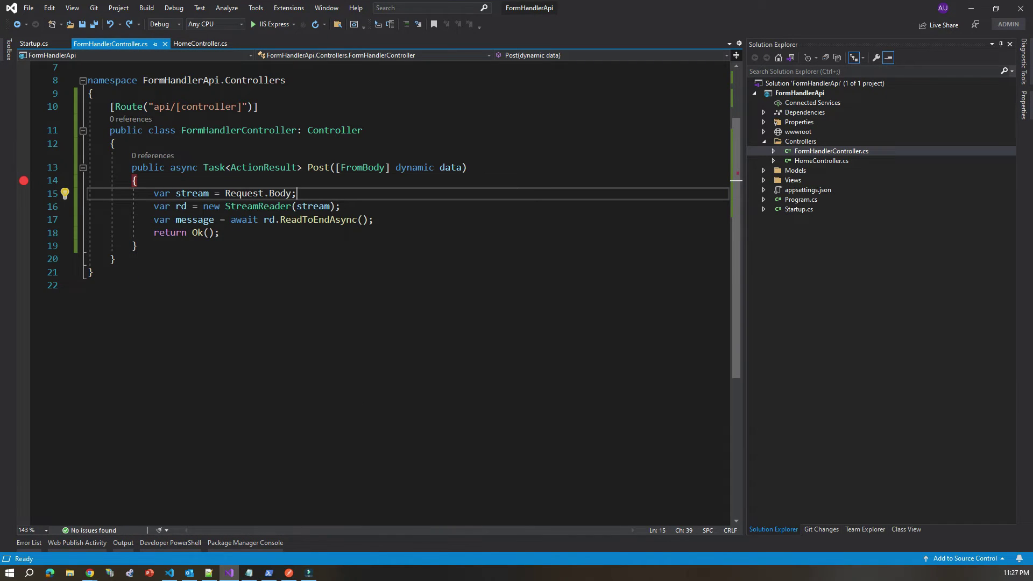
Step: Attach the debugger to the w3wp.exe process via Debug > Attach to Process
{"action": "left_click", "coordinate": [174, 8]}
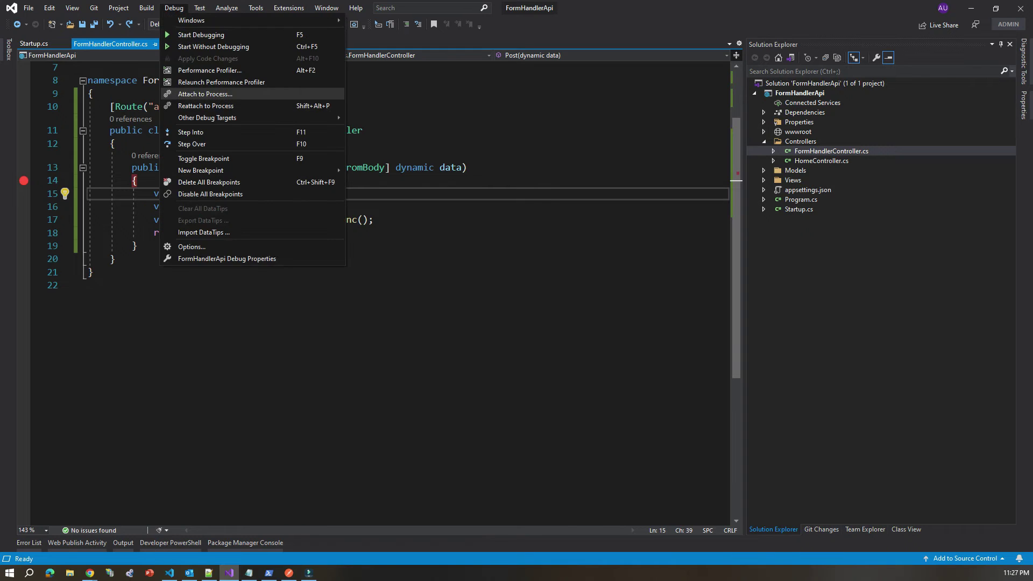
{"action": "left_click", "coordinate": [205, 93]}
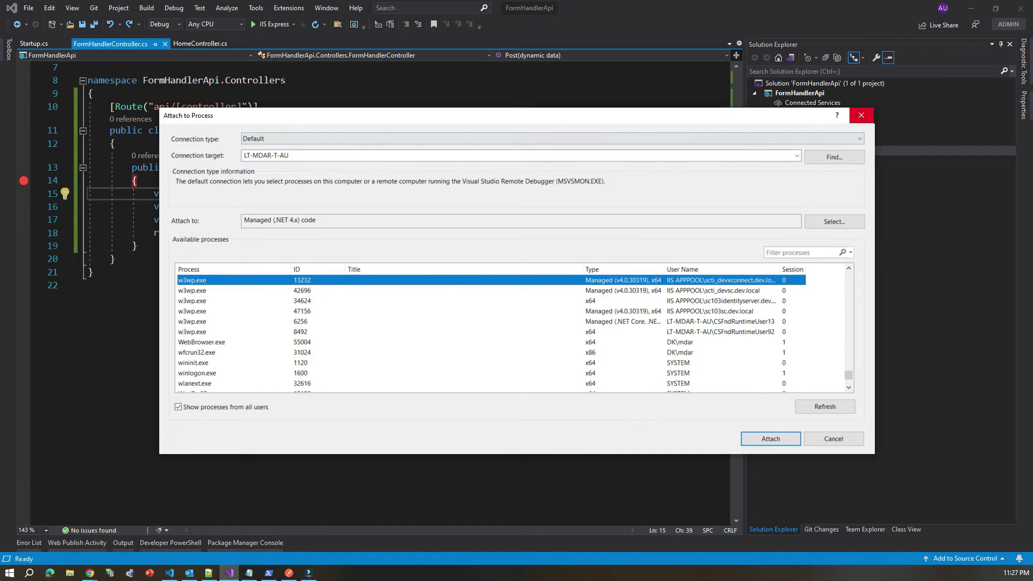
{"action": "key", "text": "Return"}
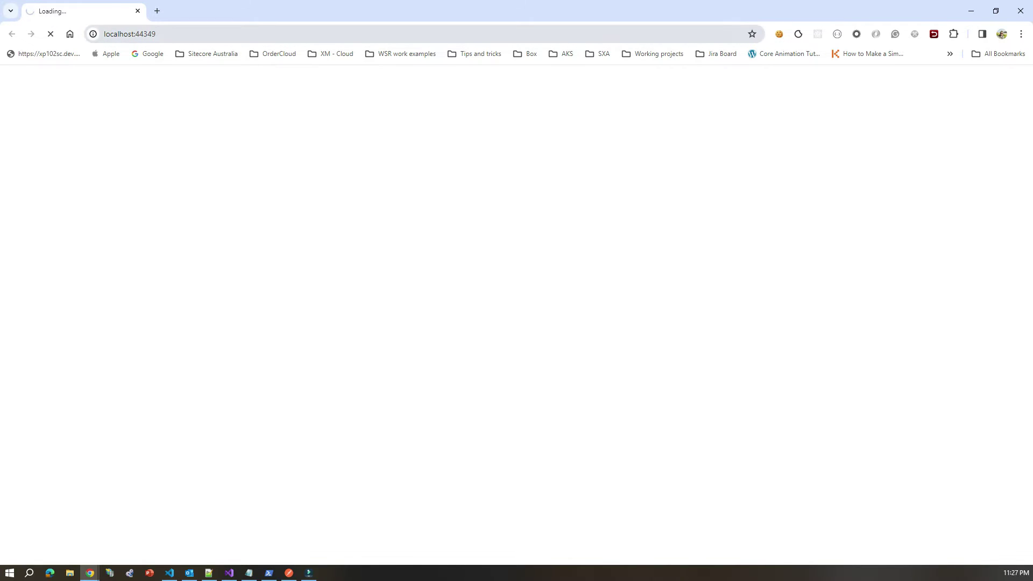
Step: With the localhost:44349 Welcome page loaded, bring the ngrok PowerShell console forward and maximize it
{"action": "left_click", "coordinate": [129, 33]}
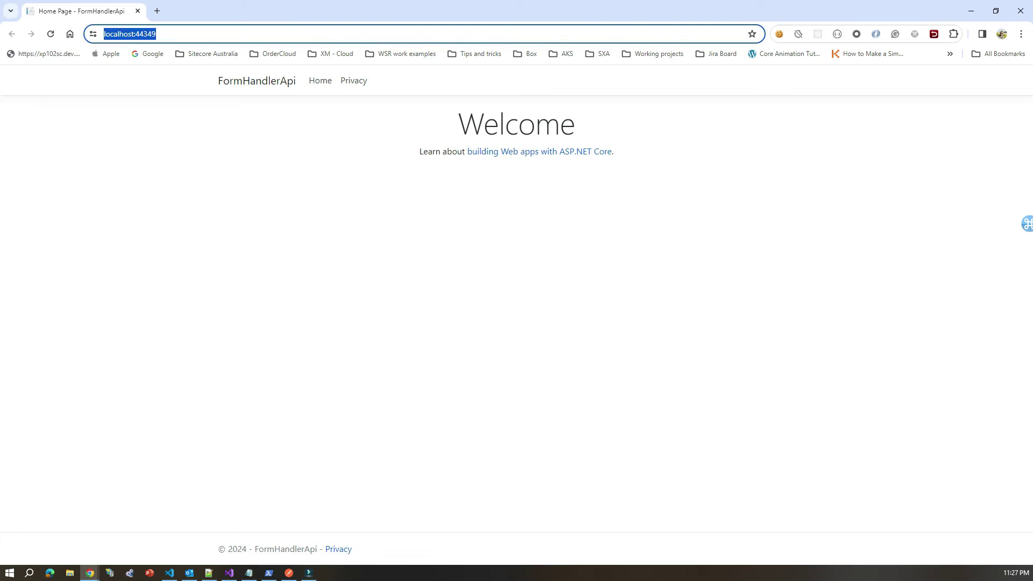
{"action": "left_click", "coordinate": [268, 572]}
{"action": "double_click", "coordinate": [507, 131]}
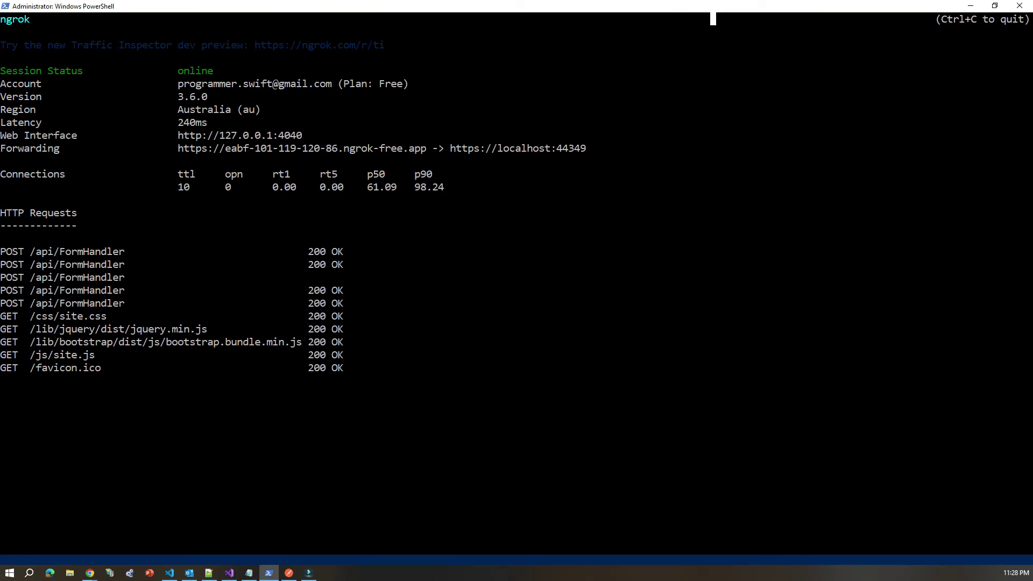
{"action": "left_click_drag", "start_coordinate": [444, 148], "coordinate": [609, 148]}
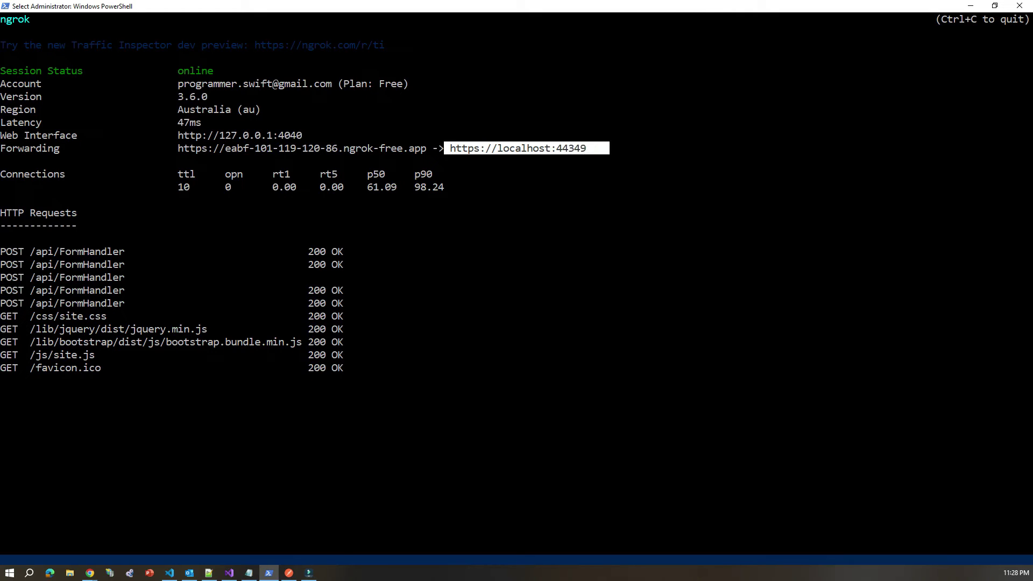
{"action": "left_click", "coordinate": [582, 174]}
{"action": "left_click_drag", "start_coordinate": [174, 148], "coordinate": [424, 148]}
{"action": "key", "text": "ctrl+c"}
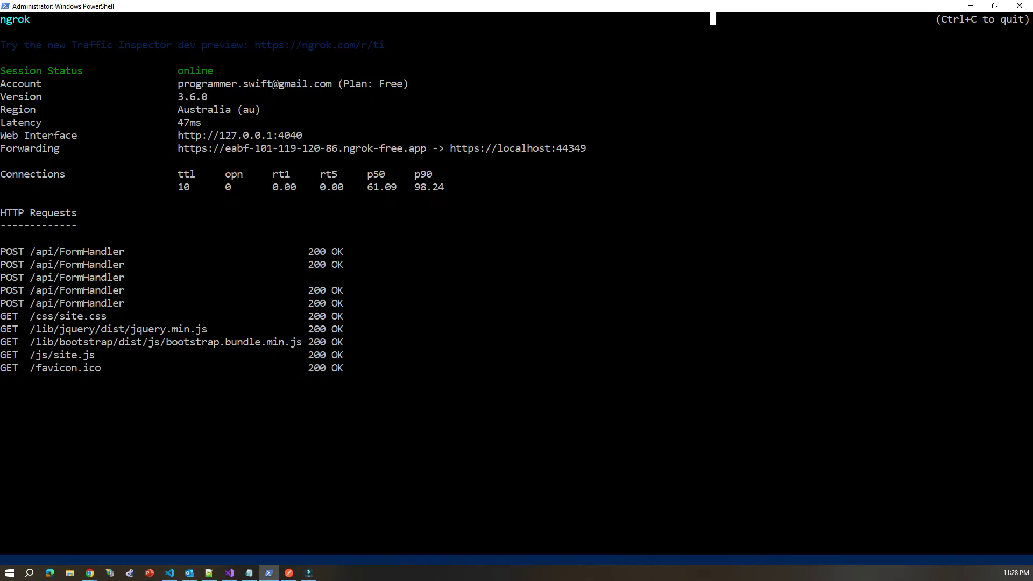
{"action": "left_click", "coordinate": [971, 6]}
{"action": "key", "text": "ctrl+t"}
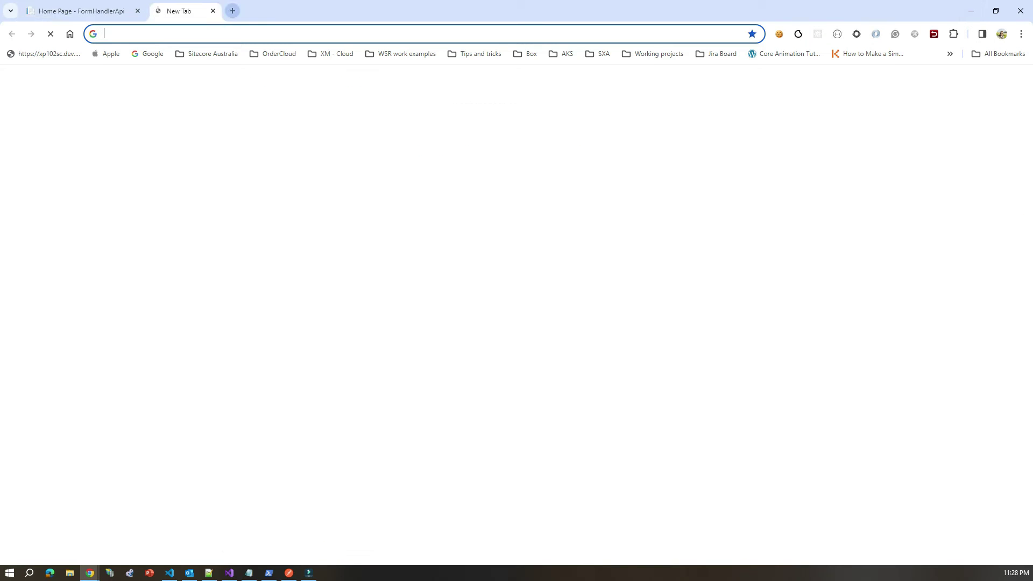
Step: Load the copied ngrok URL to confirm the Welcome page, then return to the Forms list
{"action": "key", "text": "ctrl+v"}
{"action": "key", "text": "Return"}
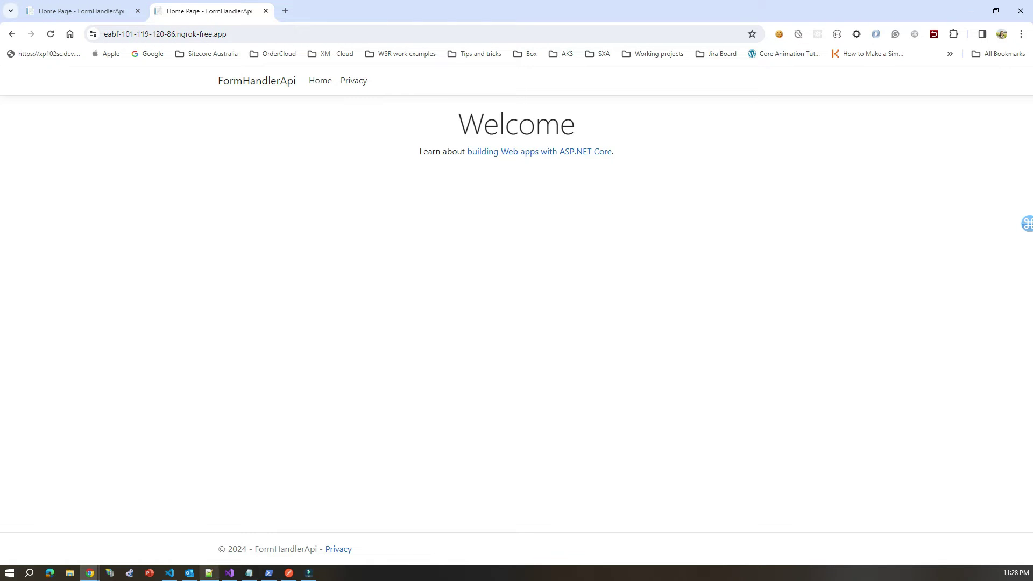
{"action": "mouse_move", "coordinate": [90, 573]}
{"action": "left_click", "coordinate": [57, 529]}
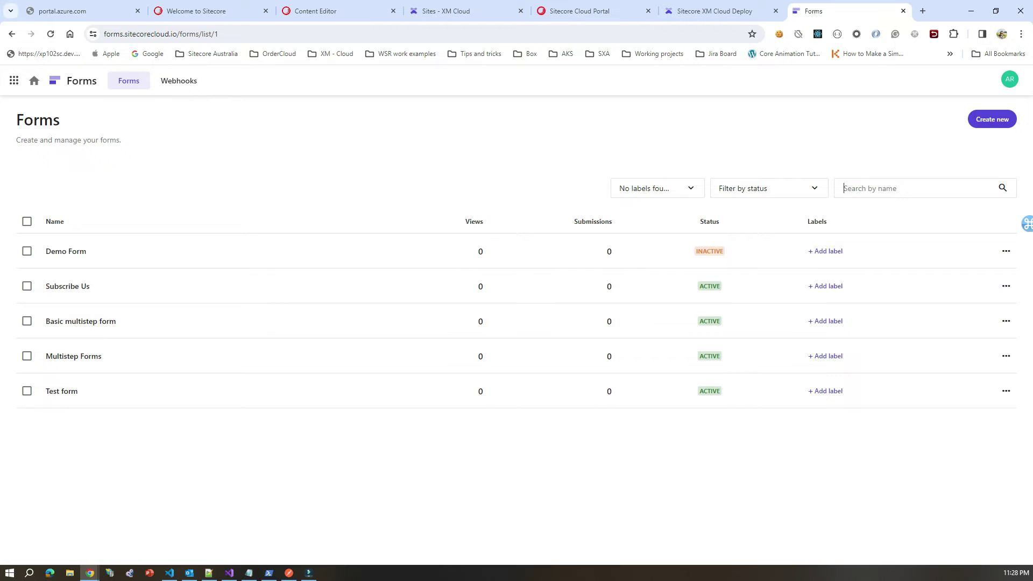
Step: Open Demo Form's settings, go to Manage Webhooks and view the Sitecore connect submit webhook
{"action": "left_click", "coordinate": [1005, 251]}
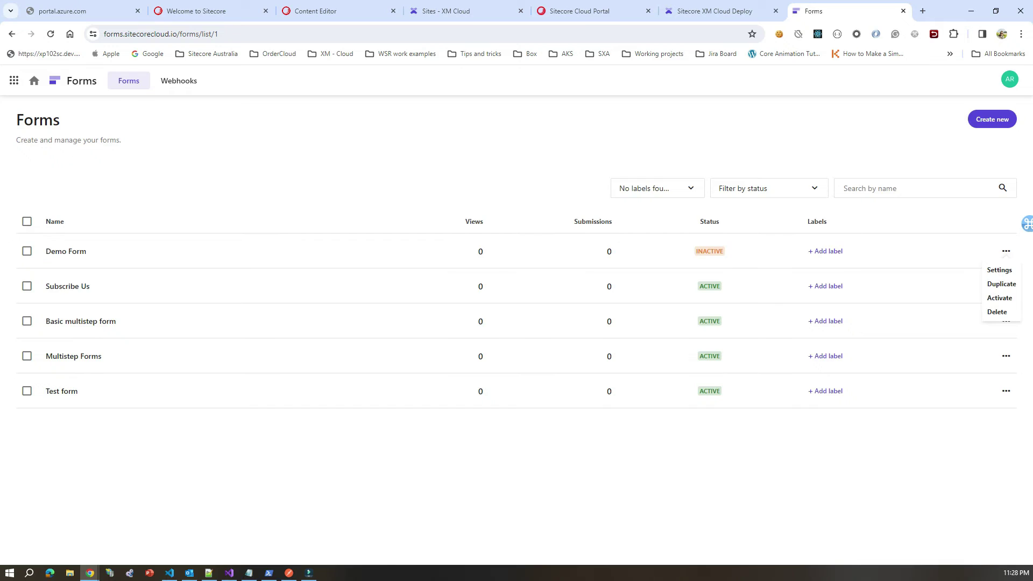
{"action": "left_click", "coordinate": [998, 270]}
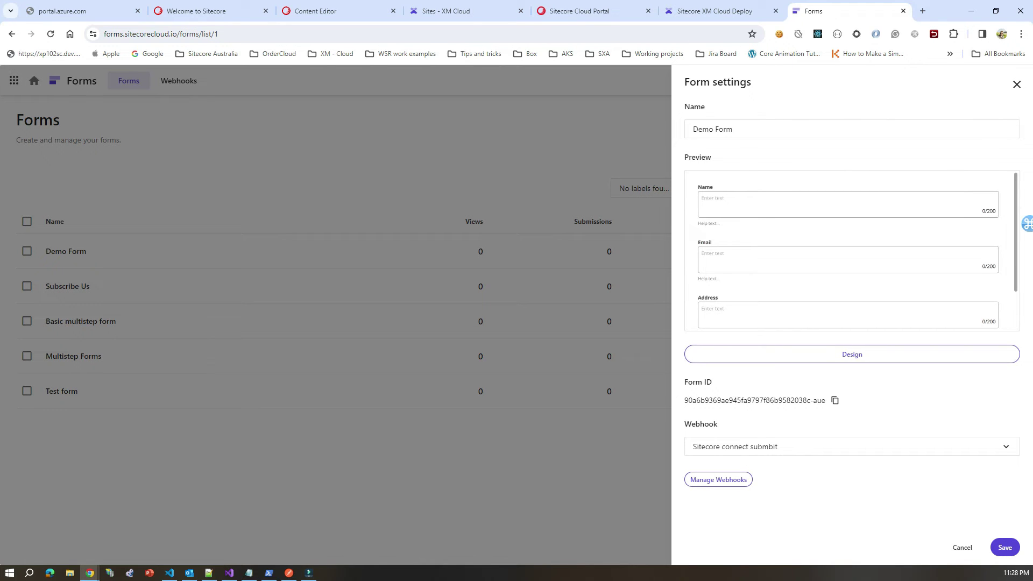
{"action": "left_click", "coordinate": [179, 81]}
{"action": "left_click", "coordinate": [179, 81]}
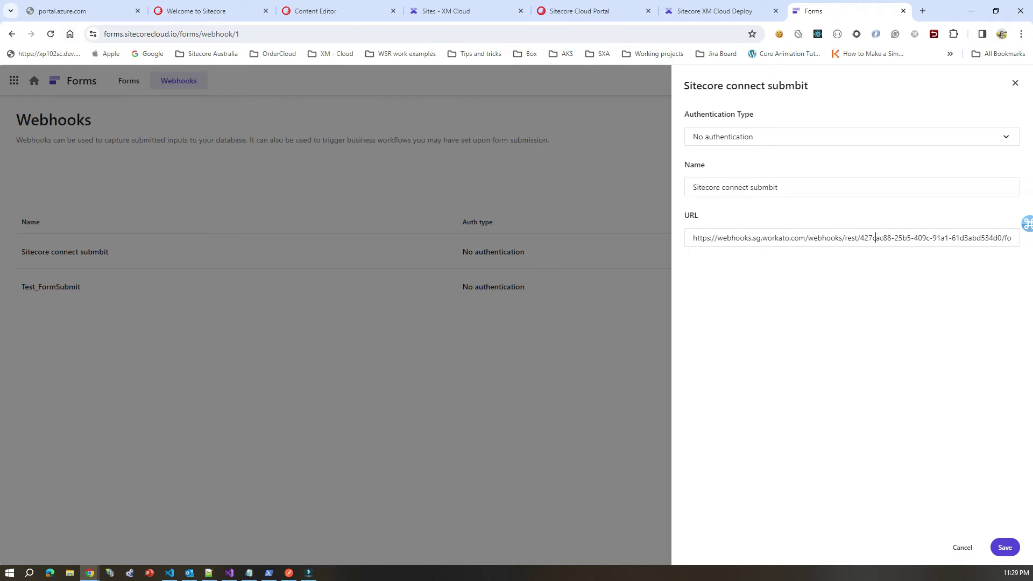
Step: Select the full ngrok address from the FormHandlerApi tab's address bar
{"action": "mouse_move", "coordinate": [90, 573]}
{"action": "left_click", "coordinate": [522, 529]}
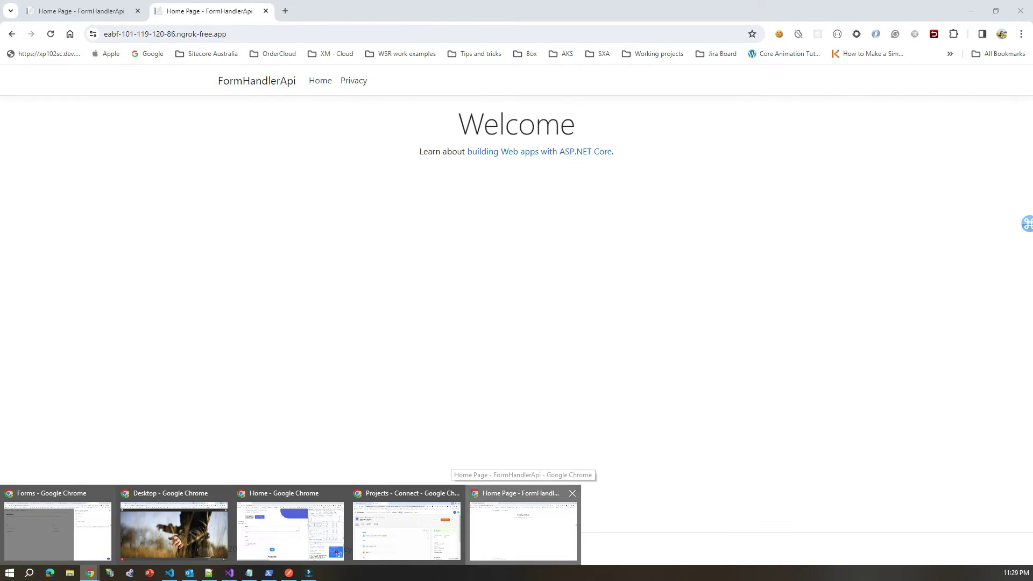
{"action": "key", "text": "ctrl+l"}
{"action": "key", "text": "Home"}
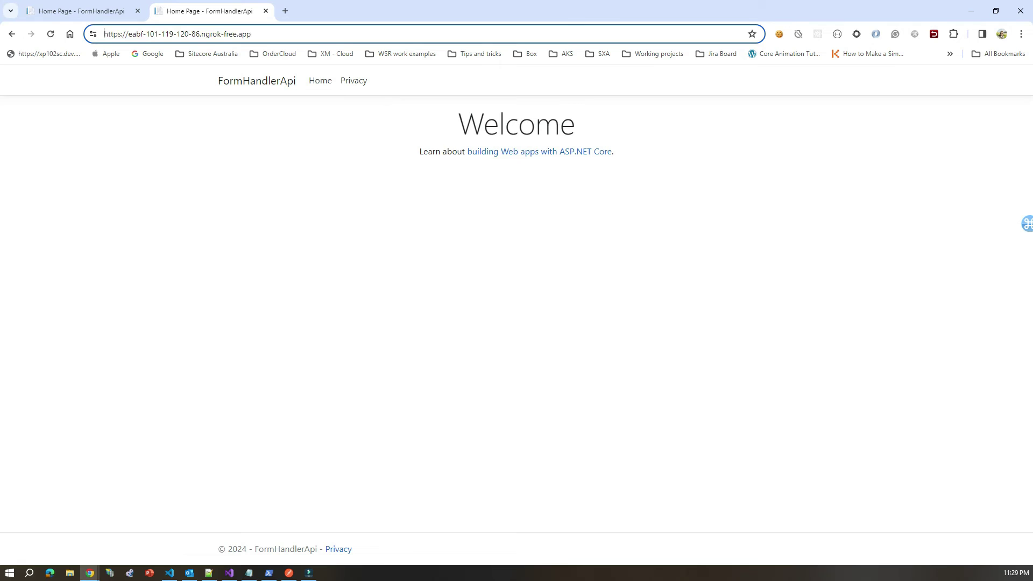
{"action": "key", "text": "shift+End"}
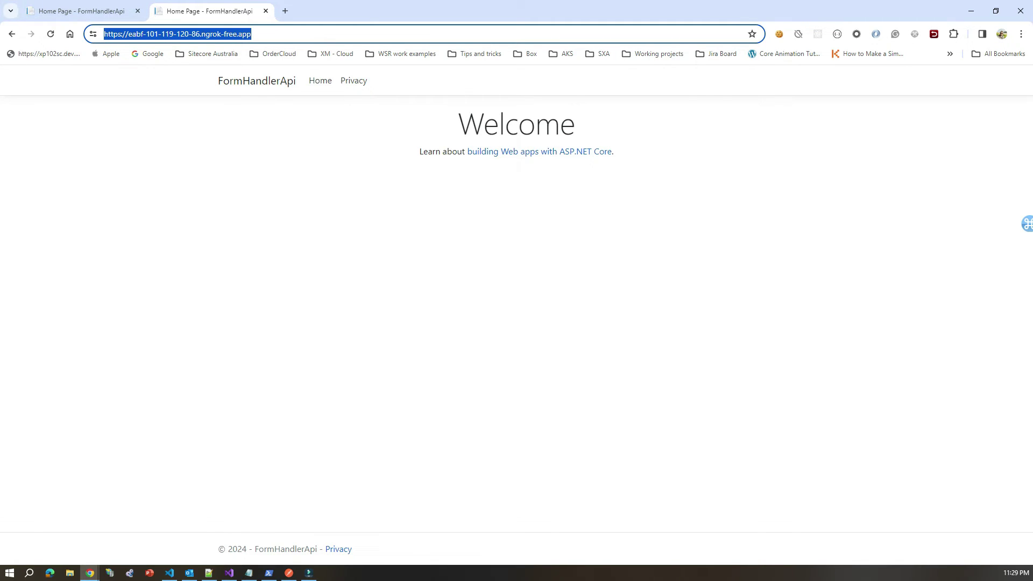
{"action": "key", "text": "alt+Tab"}
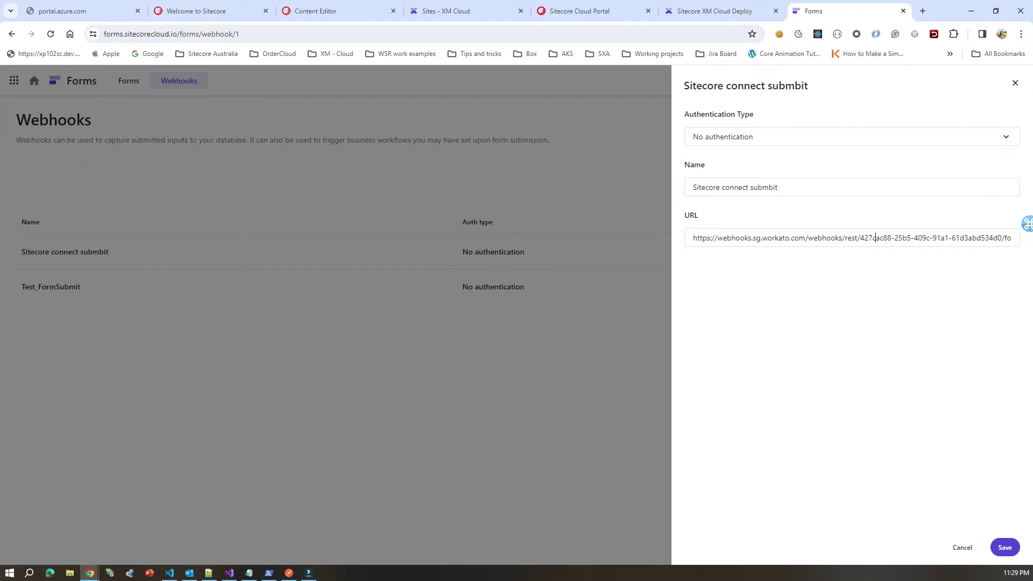
Step: Check that the Test_FormSubmit webhook points to the ngrok api/FormHandler URL, then show the deployment log
{"action": "key", "text": "Escape"}
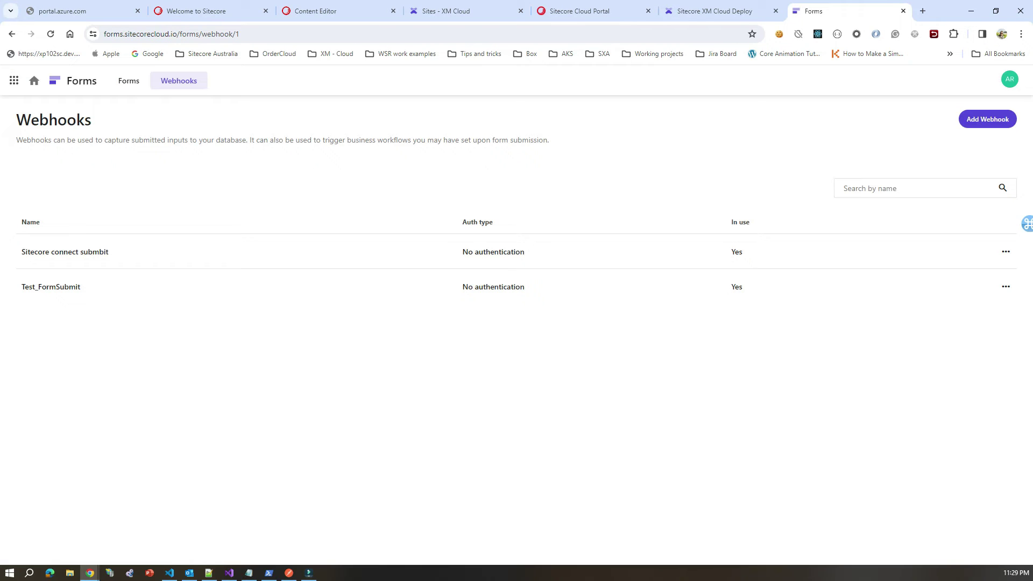
{"action": "left_click", "coordinate": [50, 287]}
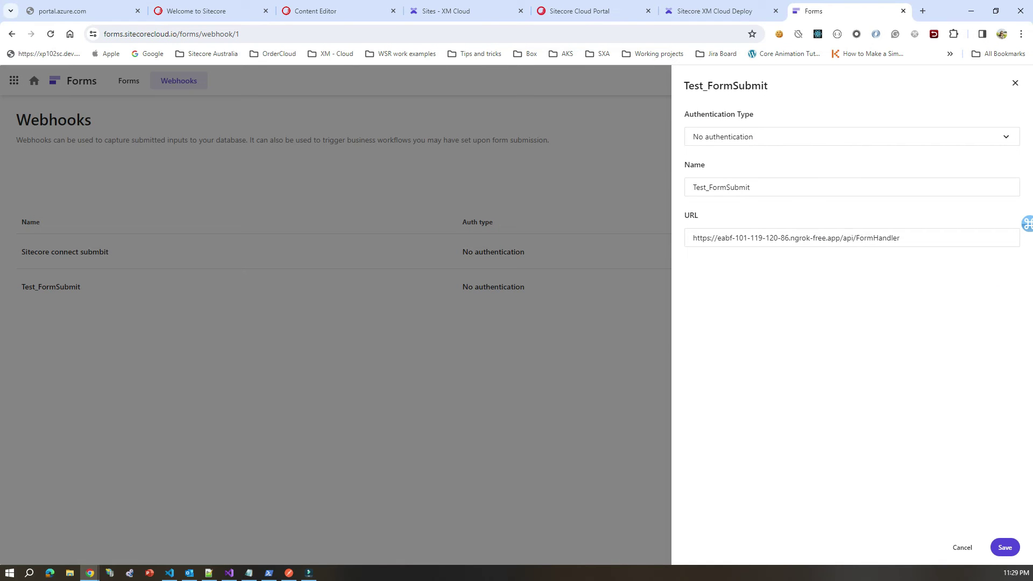
{"action": "key", "text": "Escape"}
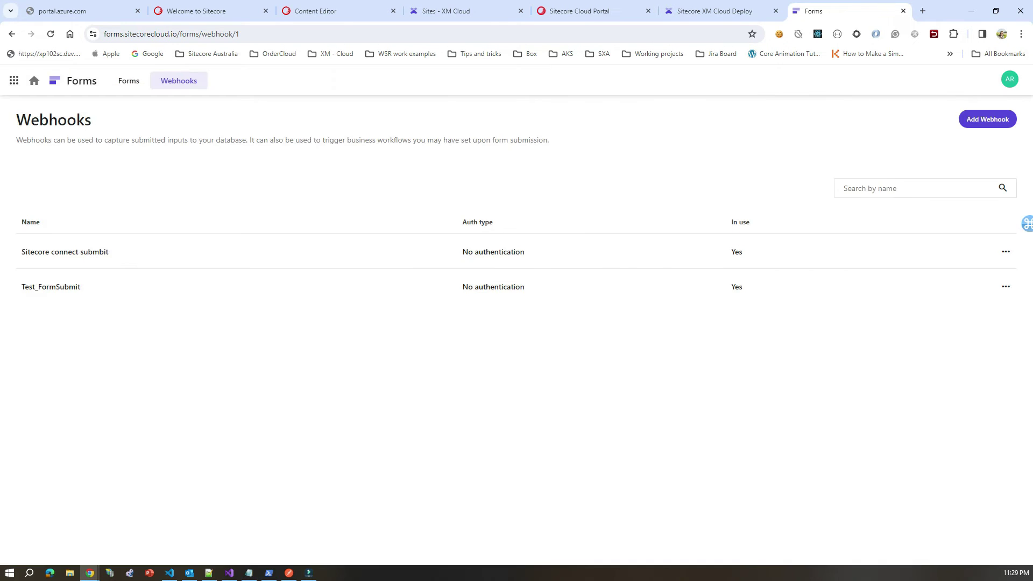
{"action": "key", "text": "ctrl+shift+Tab"}
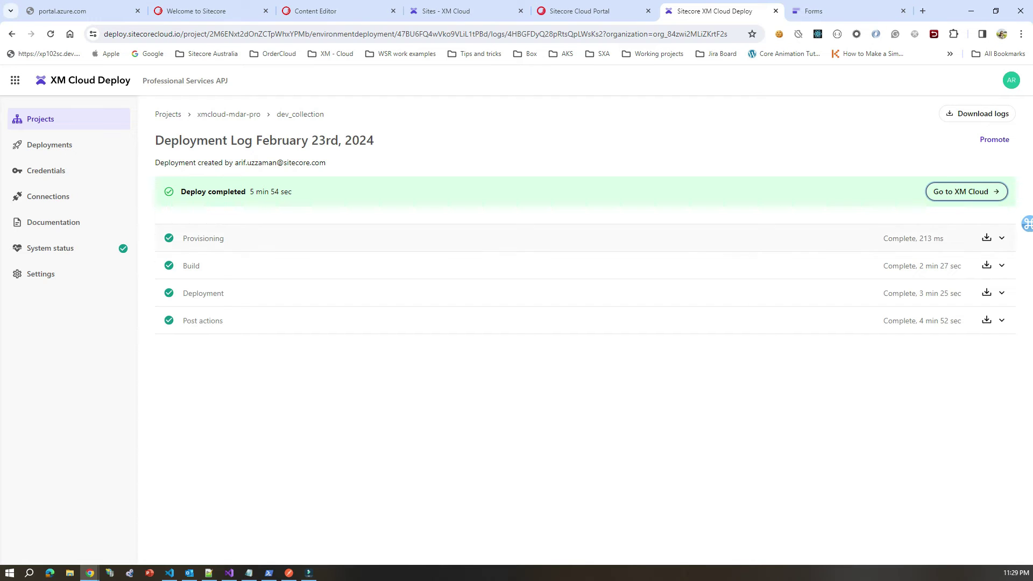
Step: Return to the Forms tab and navigate back to reopen Demo Form in the designer
{"action": "key", "text": "ctrl+shift+Tab"}
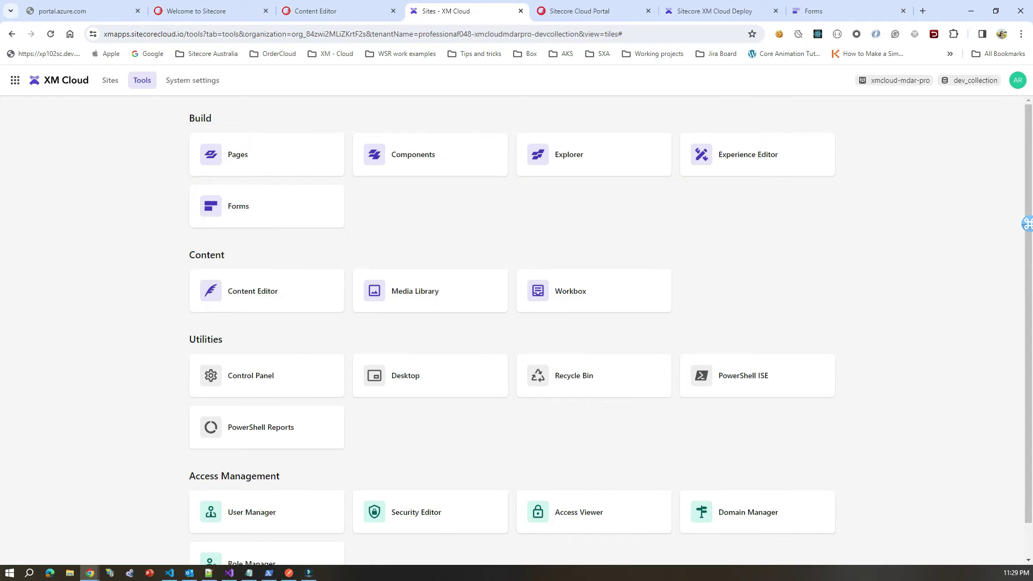
{"action": "mouse_move", "coordinate": [90, 572]}
{"action": "key", "text": "ctrl+9"}
{"action": "key", "text": "alt+Left"}
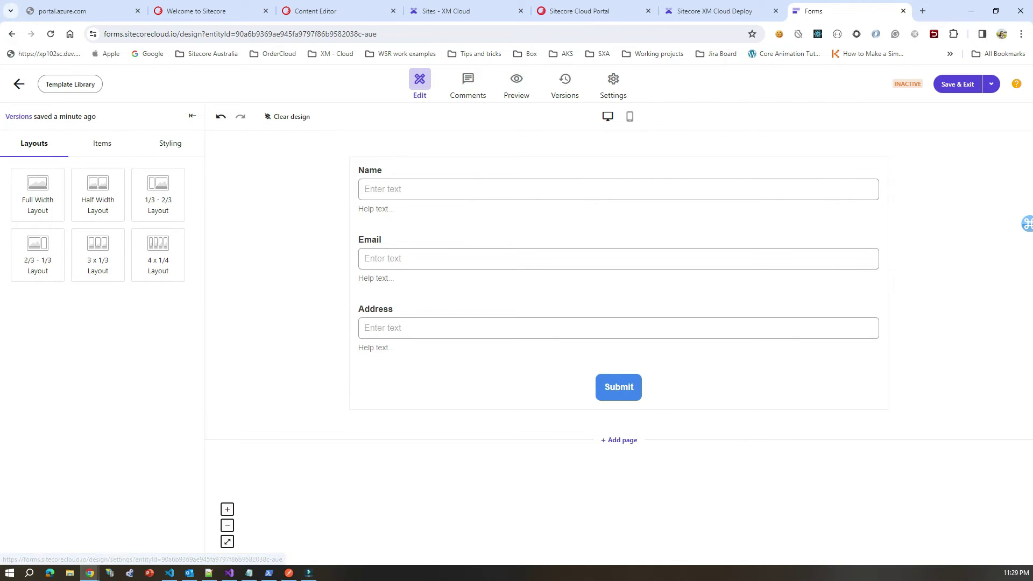
Step: Set Demo Form's webhook to Test_FormSubmit in the designer's Settings and save
{"action": "left_click", "coordinate": [613, 83]}
{"action": "left_click", "coordinate": [516, 235]}
{"action": "left_click", "coordinate": [406, 256]}
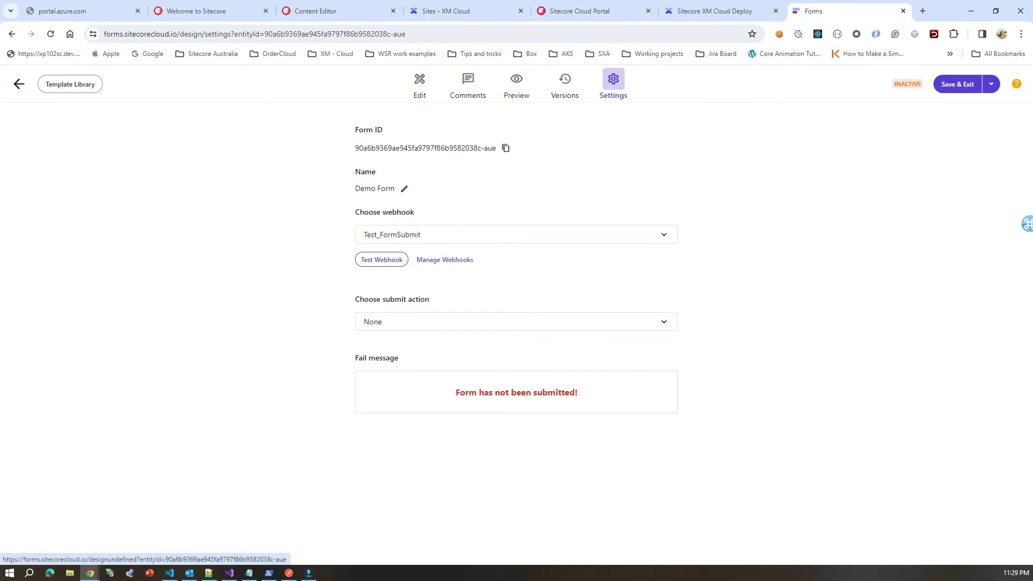
{"action": "left_click", "coordinate": [957, 84]}
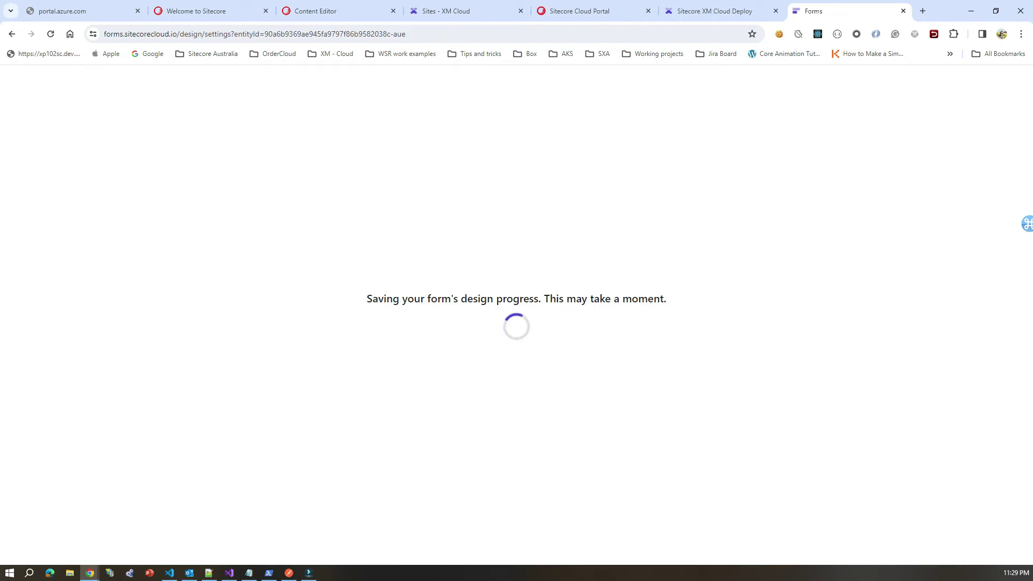
{"action": "key", "text": "alt+Tab"}
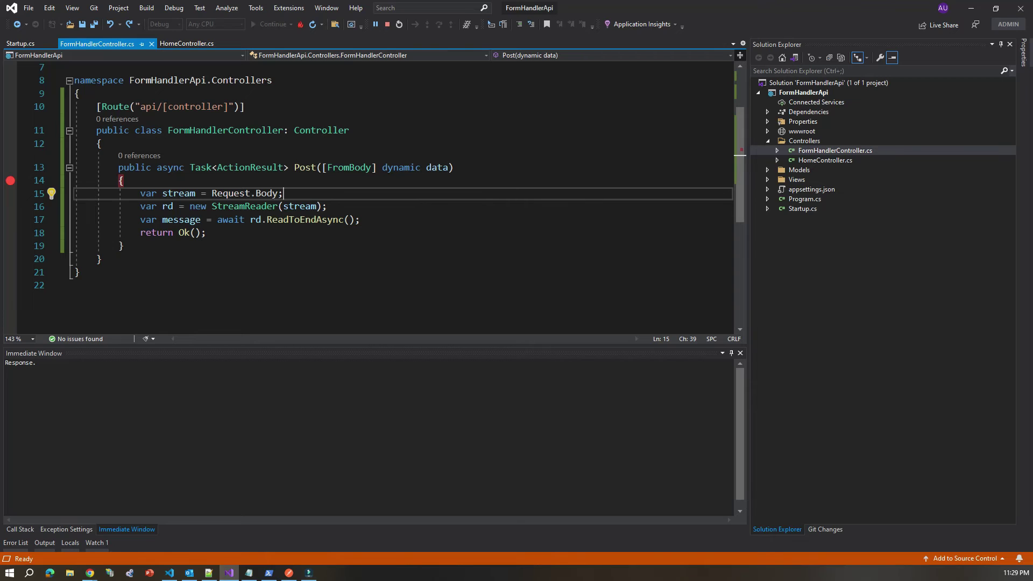
Step: Check the ngrok forwarding address in the console, then return to the Forms list in Chrome
{"action": "left_click", "coordinate": [269, 572]}
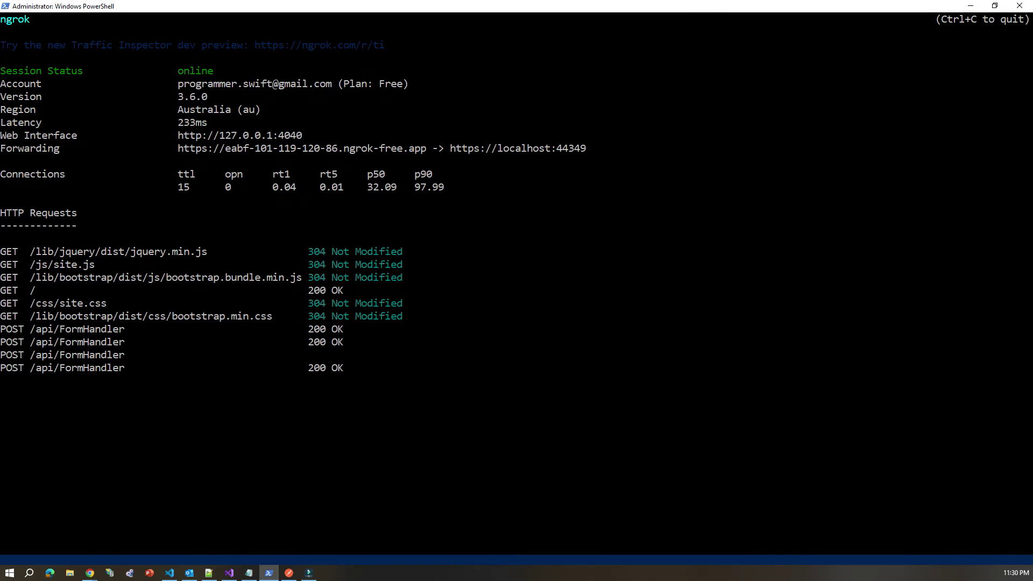
{"action": "left_click_drag", "start_coordinate": [178, 148], "coordinate": [396, 161]}
{"action": "left_click", "coordinate": [970, 5]}
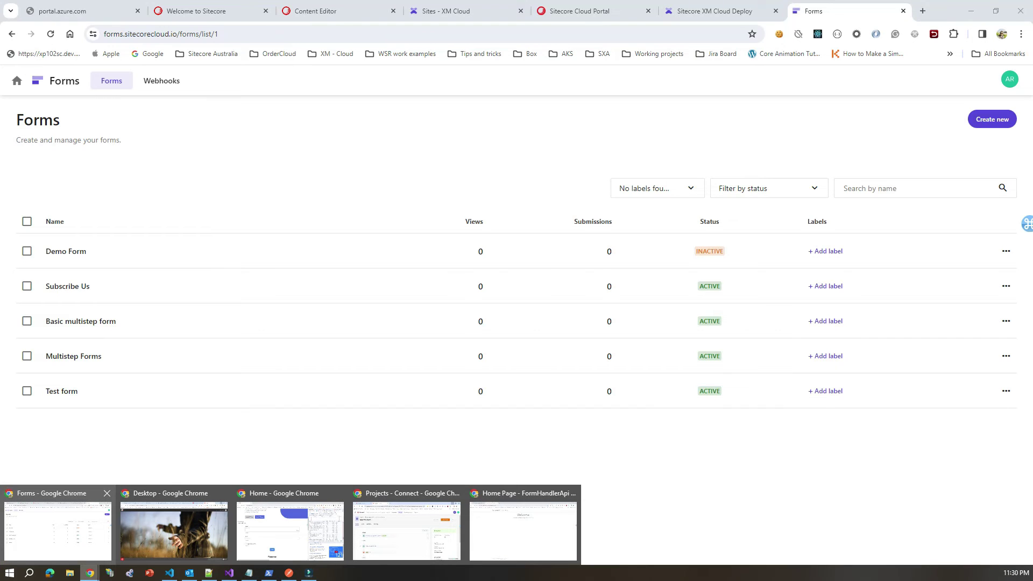
{"action": "left_click", "coordinate": [58, 531]}
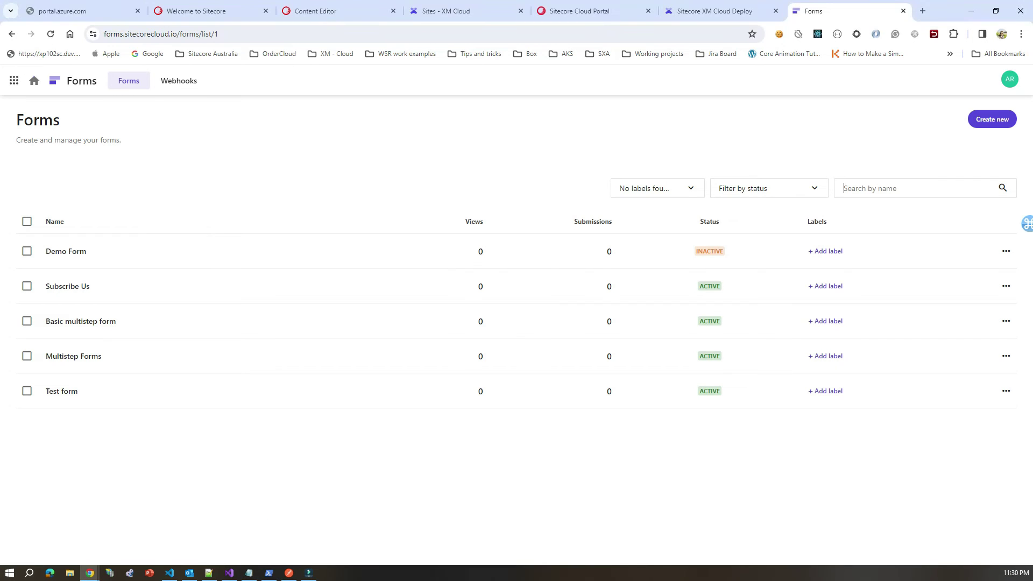
Step: Activate Demo Form from its actions menu and confirm the activation
{"action": "left_click", "coordinate": [1005, 250]}
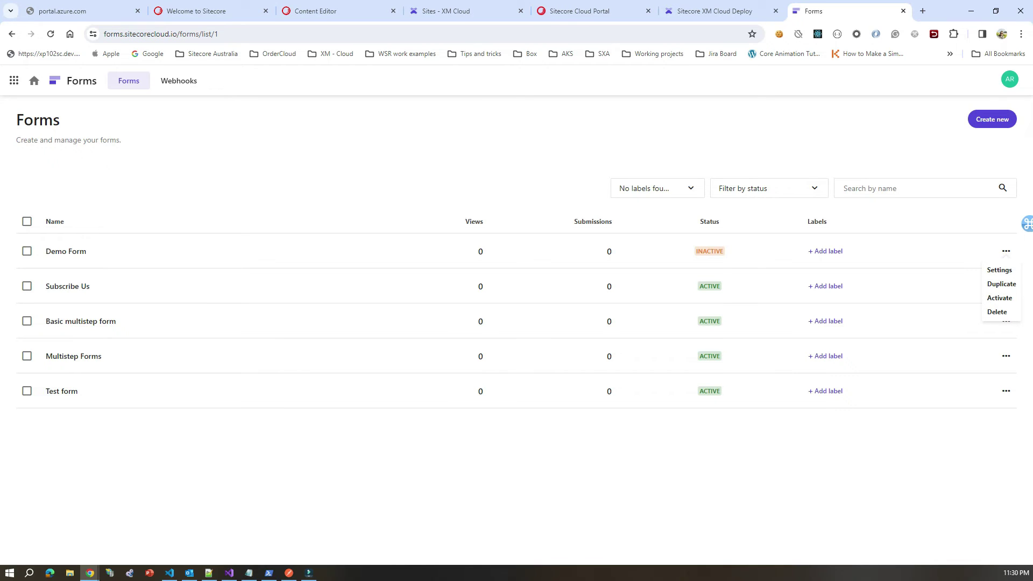
{"action": "left_click", "coordinate": [999, 297]}
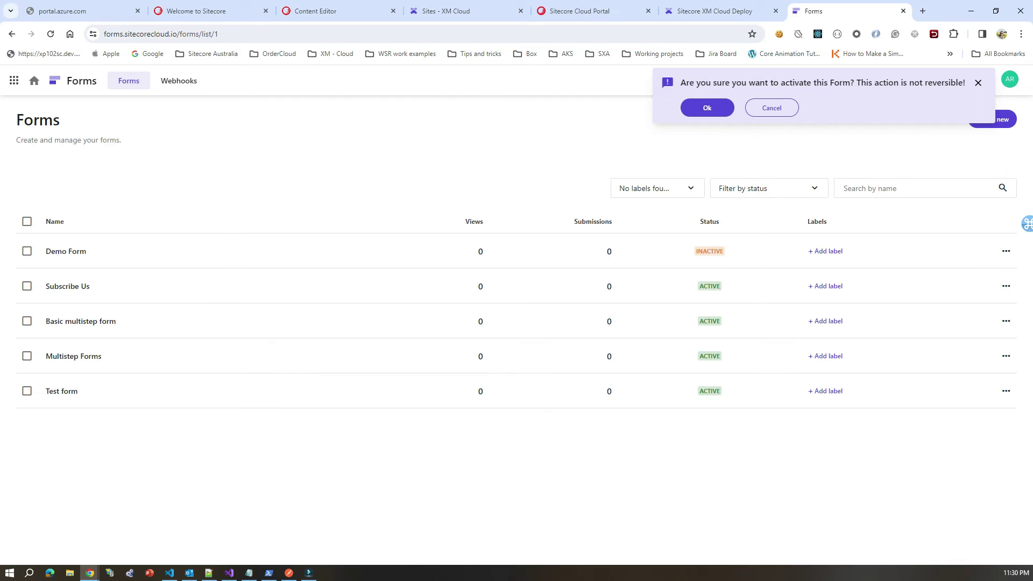
{"action": "key", "text": "Return"}
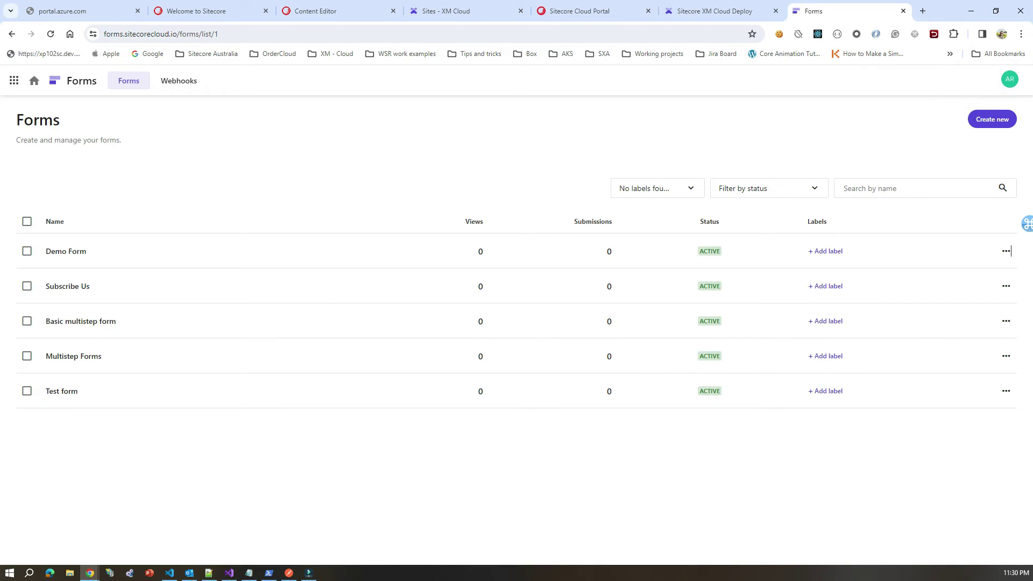
Step: Select Demo Form's row and review its actions again, then dismiss them and deselect the row
{"action": "left_click", "coordinate": [22, 251]}
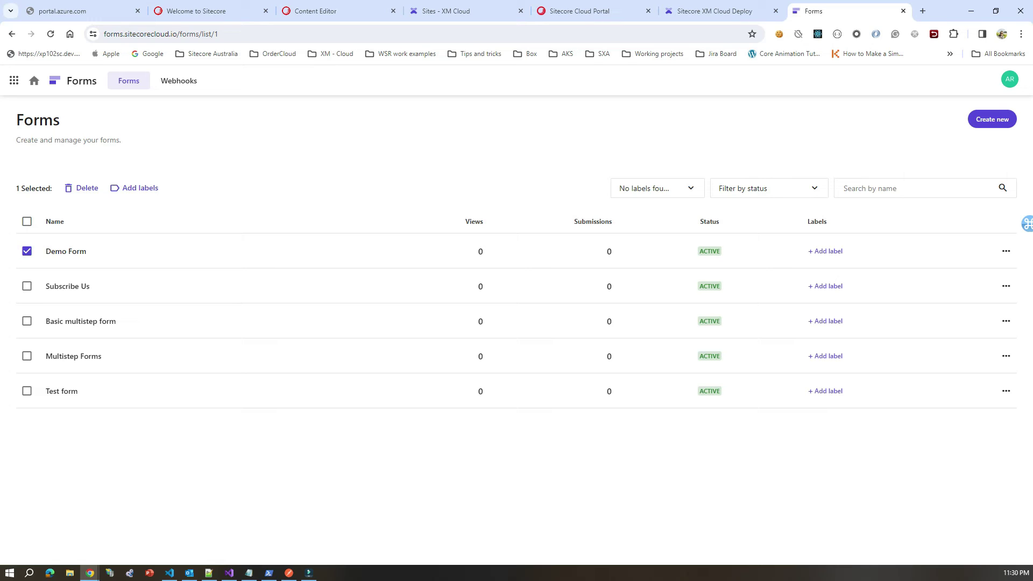
{"action": "left_click", "coordinate": [1005, 251]}
{"action": "key", "text": "Escape"}
{"action": "left_click", "coordinate": [23, 251]}
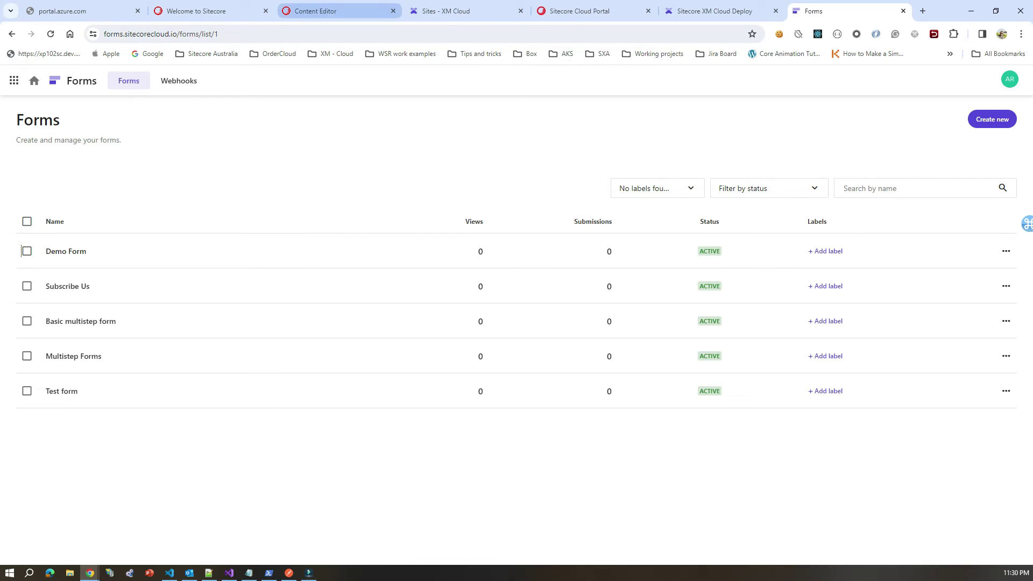
{"action": "left_click", "coordinate": [333, 11]}
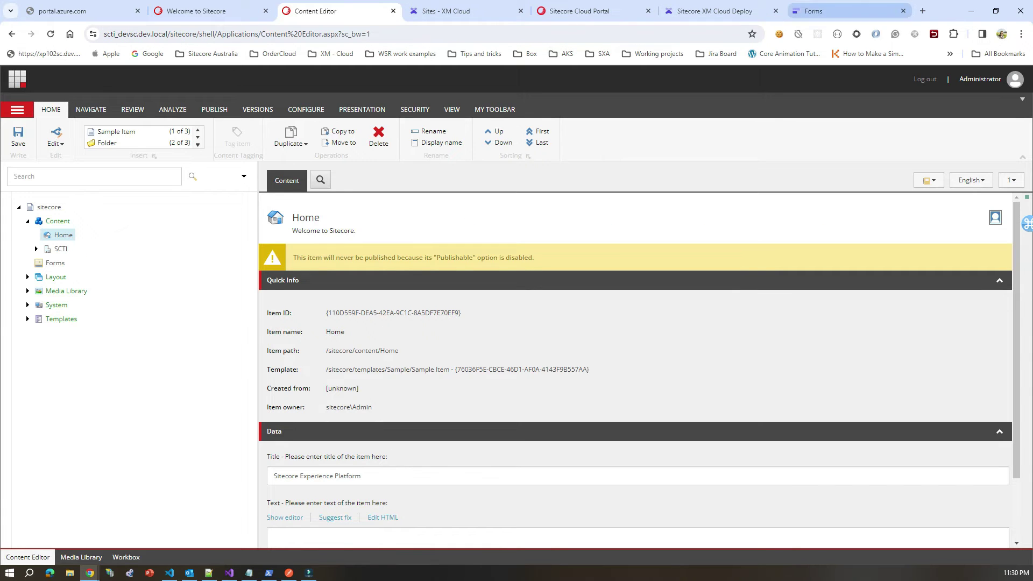
{"action": "left_click", "coordinate": [839, 11]}
{"action": "mouse_move", "coordinate": [89, 572]}
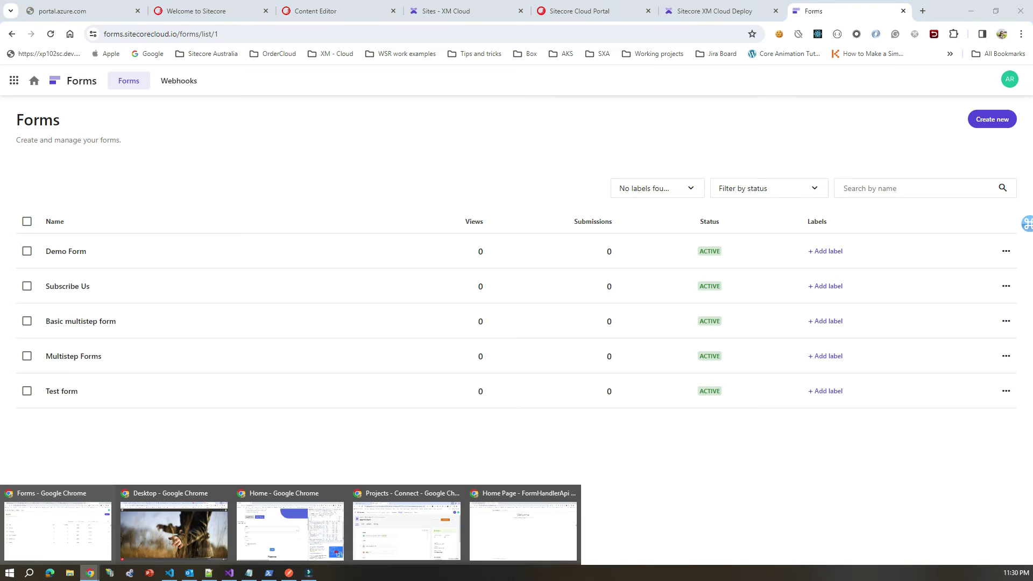
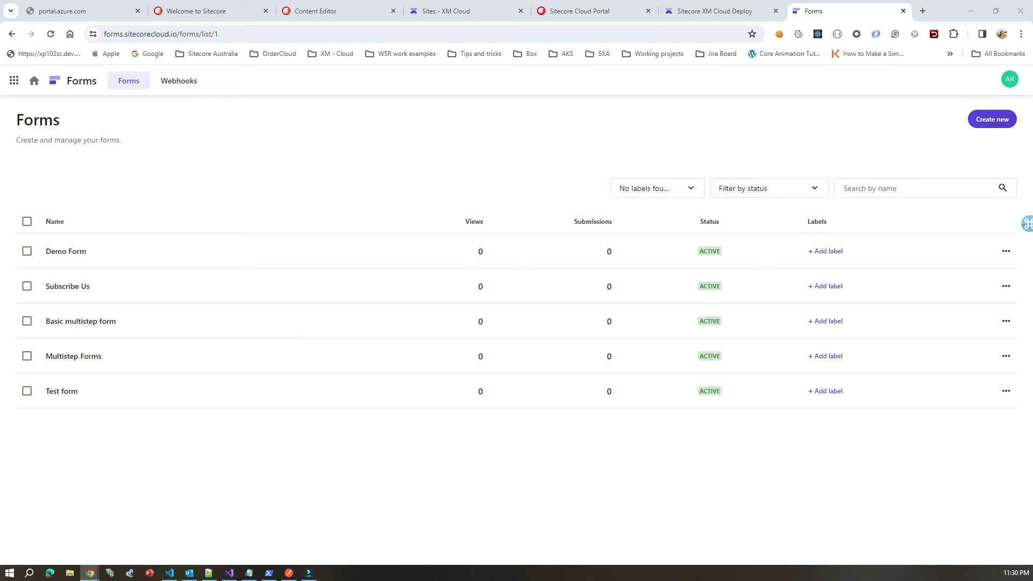
Step: Go back from the Forms list tab to the XM Cloud sites app using the page's Back command
{"action": "key", "text": "ctrl+5"}
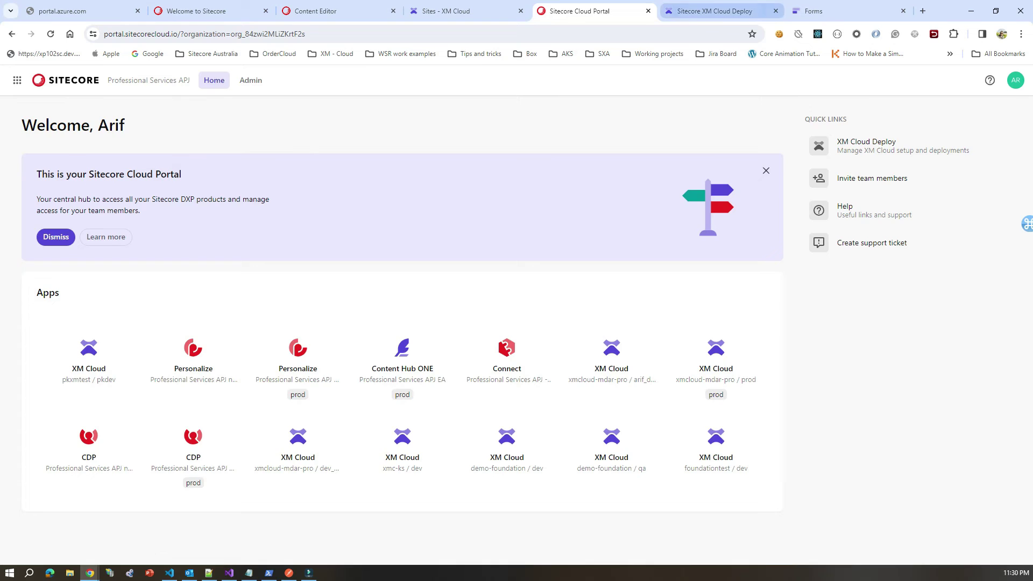
{"action": "key", "text": "ctrl+6"}
{"action": "key", "text": "ctrl+7"}
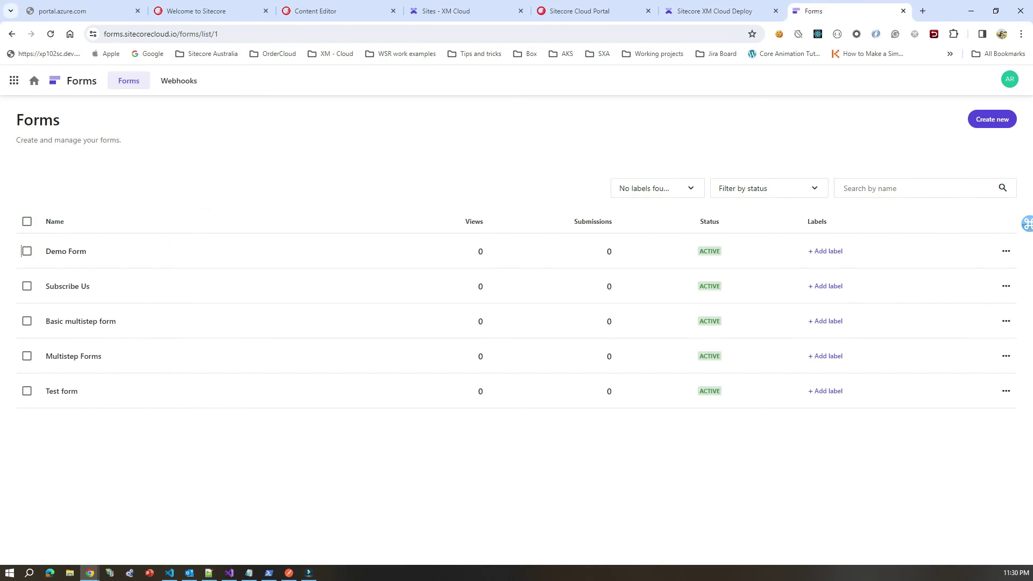
{"action": "key", "text": "Tab"}
{"action": "key", "text": "shift+F10"}
{"action": "key", "text": "Escape"}
{"action": "key", "text": "shift+F10"}
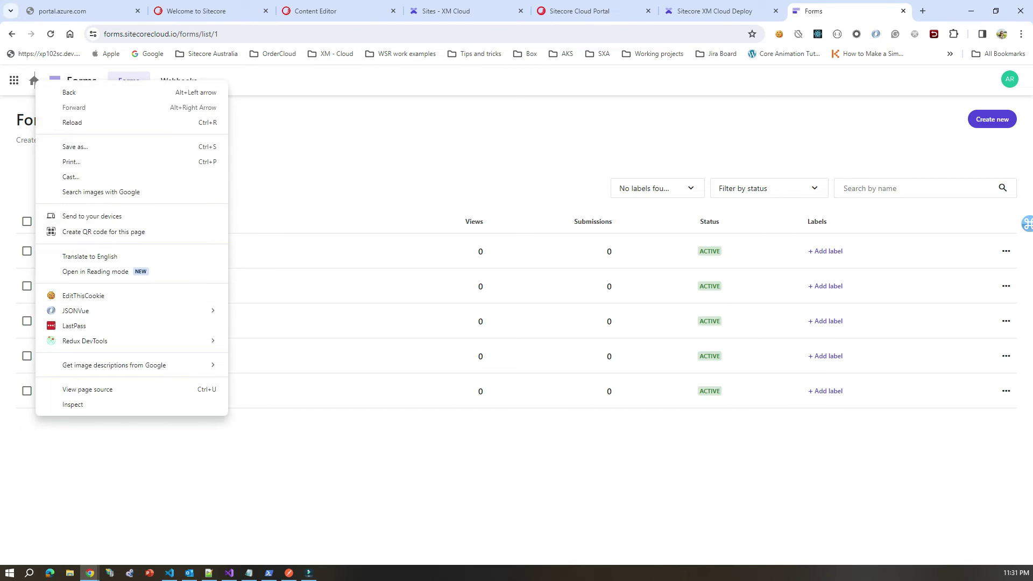
{"action": "left_click", "coordinate": [52, 76]}
{"action": "left_click", "coordinate": [51, 75]}
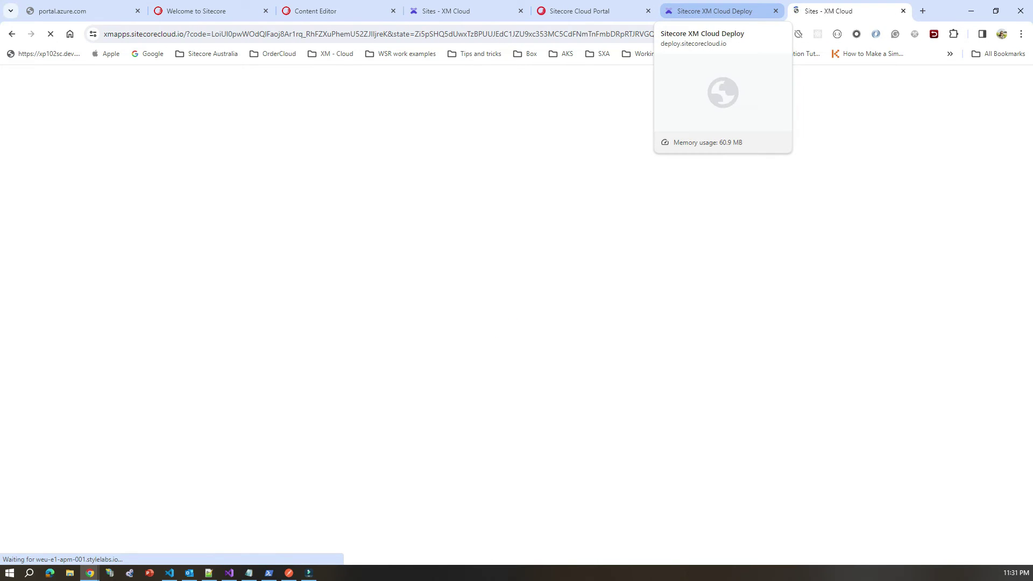
Step: Open the Forms app and the Content Editor from the XM Cloud tools page
{"action": "left_click", "coordinate": [714, 10]}
{"action": "left_click", "coordinate": [447, 10]}
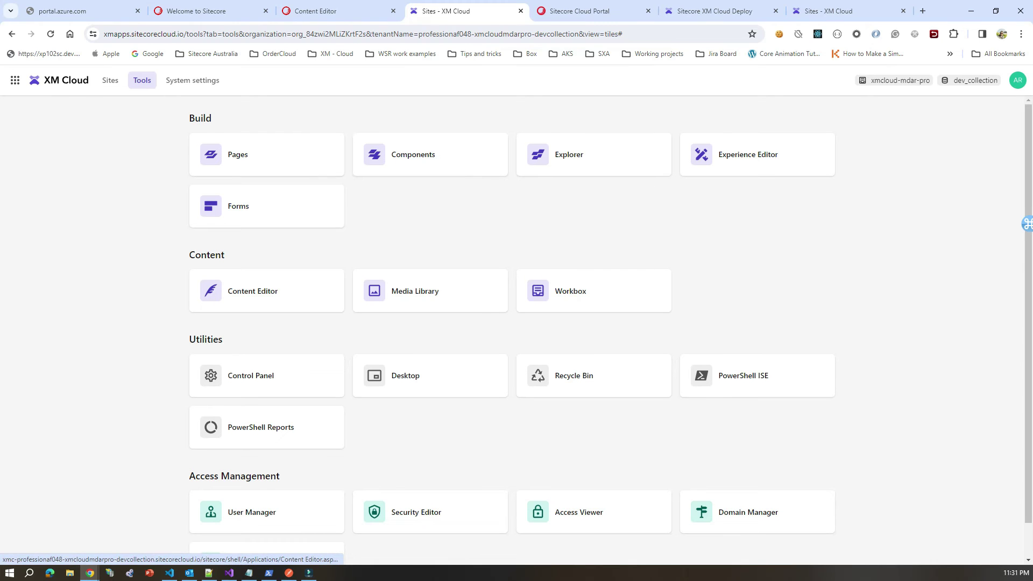
{"action": "left_click", "coordinate": [267, 206]}
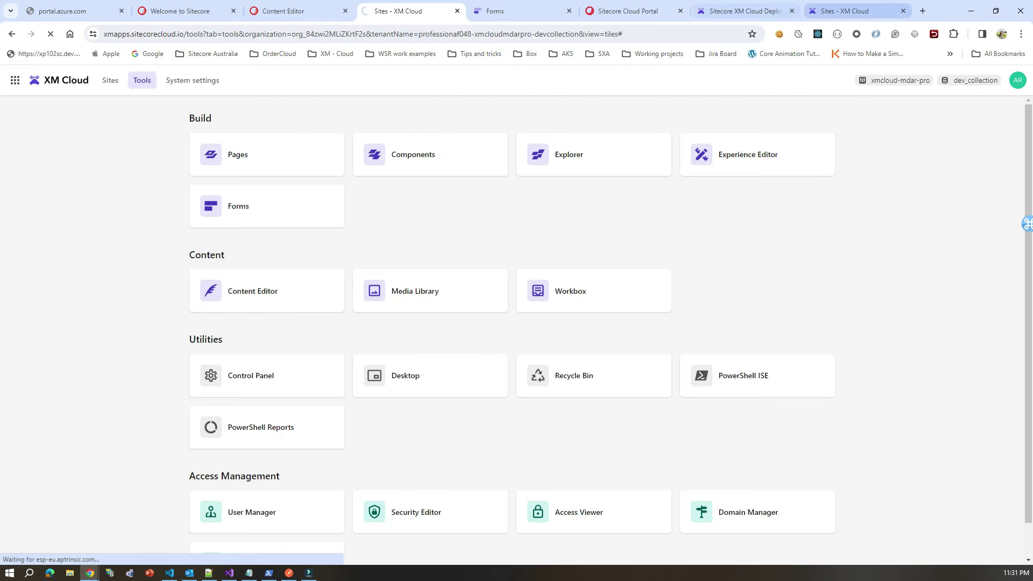
{"action": "left_click", "coordinate": [267, 291]}
Step: Copy the Demo Form's form ID from its Settings, then return to the Content Editor
{"action": "key", "text": "ctrl+Tab"}
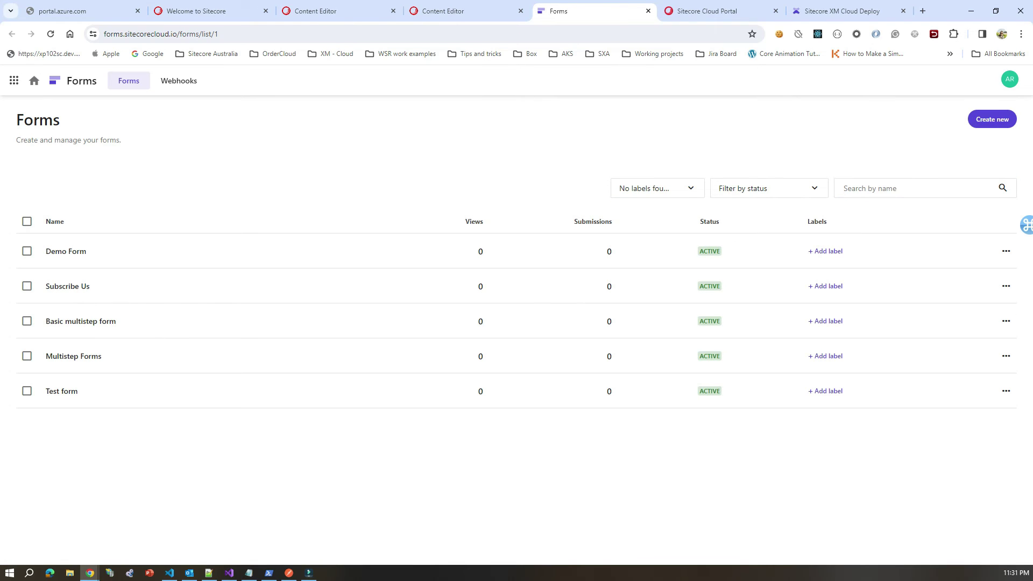
{"action": "left_click", "coordinate": [1005, 251]}
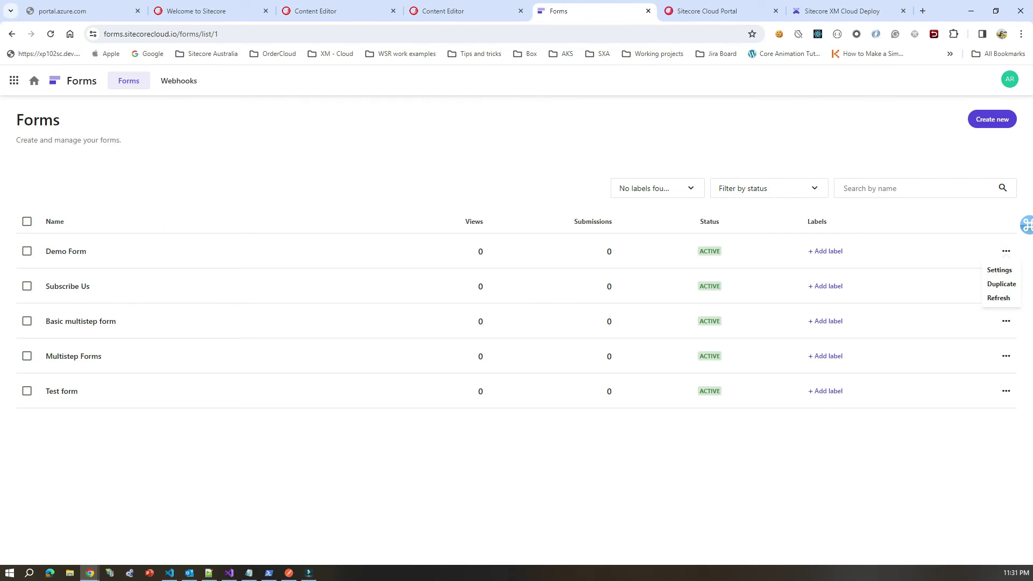
{"action": "left_click", "coordinate": [999, 270]}
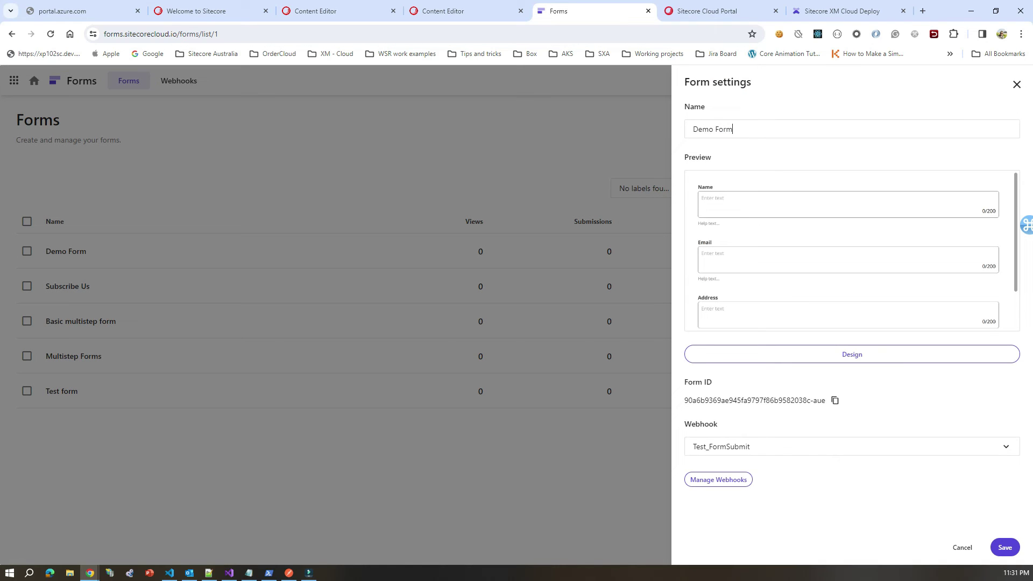
{"action": "left_click", "coordinate": [834, 401]}
{"action": "left_click", "coordinate": [834, 400]}
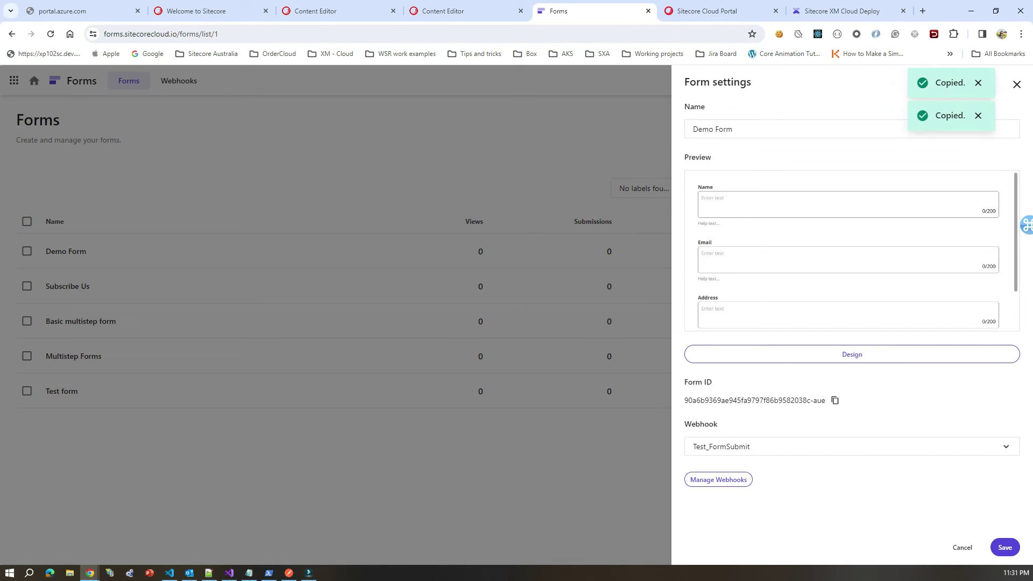
{"action": "left_click", "coordinate": [452, 11]}
Step: Expand Sitecore_Internal and then sitecore-dev-collection in the content tree
{"action": "left_click", "coordinate": [32, 230]}
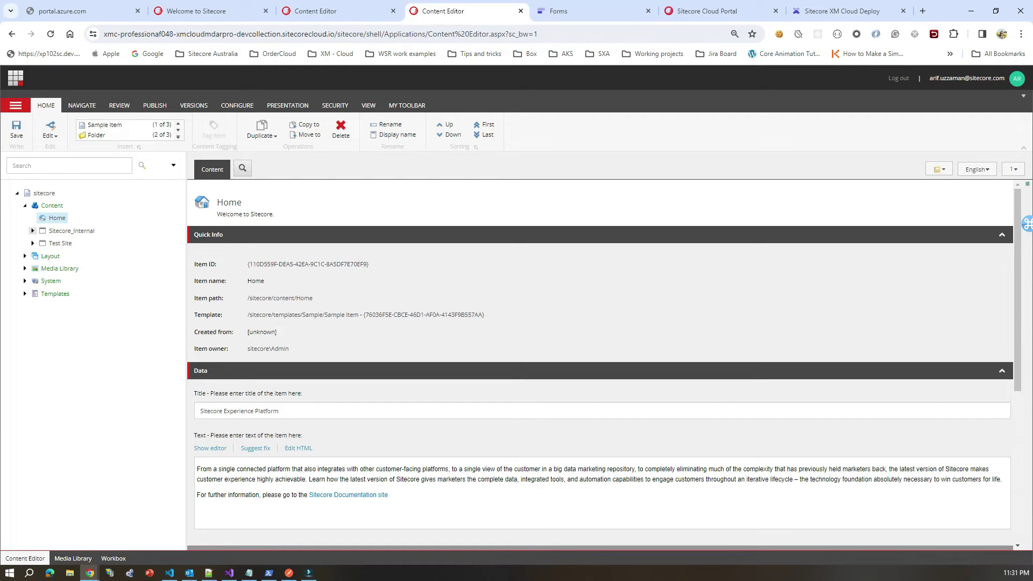
{"action": "left_click", "coordinate": [40, 243]}
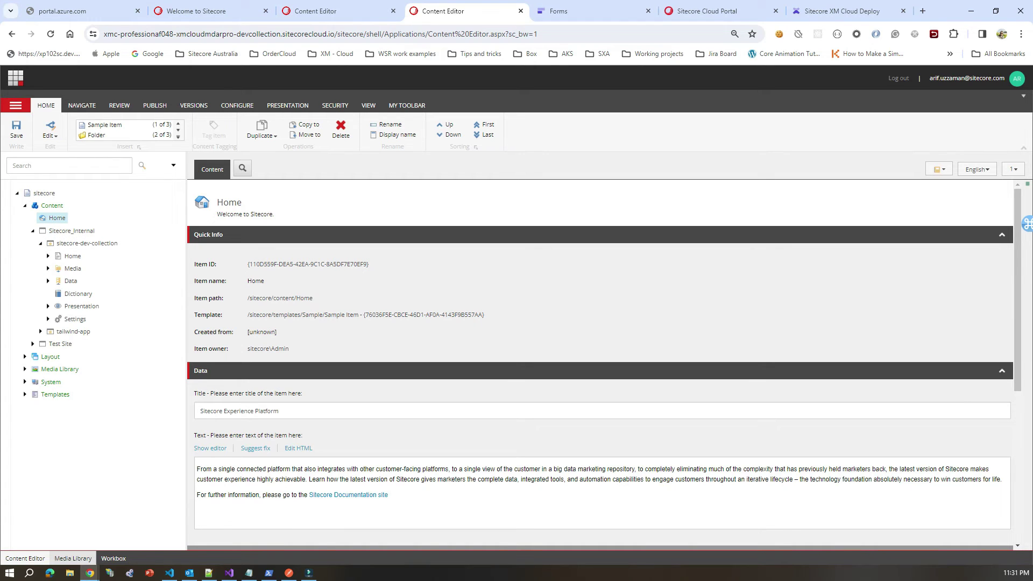
{"action": "mouse_move", "coordinate": [90, 573]}
{"action": "mouse_move", "coordinate": [173, 530]}
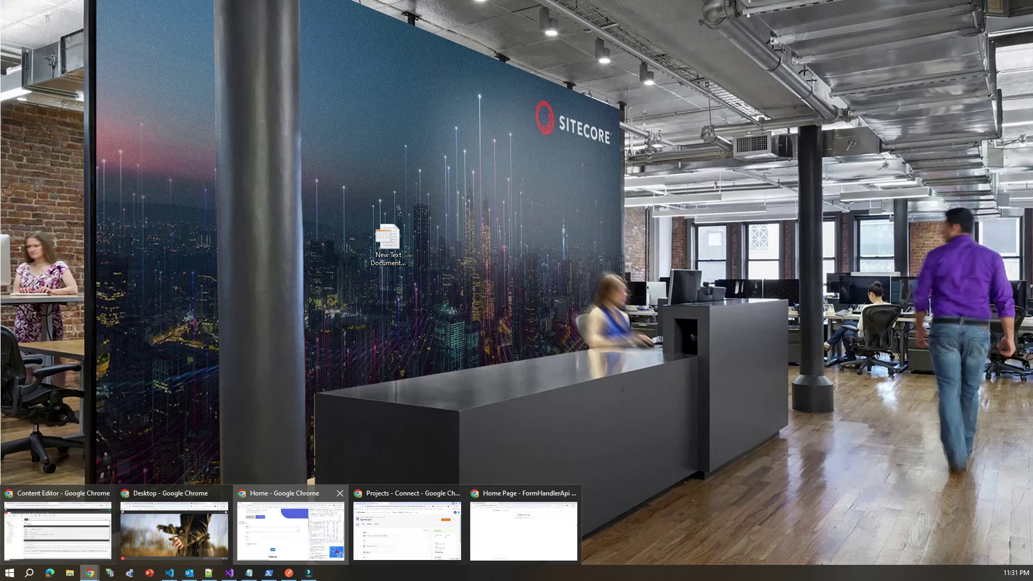
Step: Maximize the localhost:3000 window and reload it to show the Name, Email and Submit form
{"action": "left_click", "coordinate": [290, 530]}
{"action": "left_click_drag", "start_coordinate": [317, 101], "coordinate": [277, 3]}
{"action": "scroll", "coordinate": [342, 312], "scroll_direction": "down", "scroll_amount": 5}
{"action": "scroll", "coordinate": [342, 312], "scroll_direction": "up", "scroll_amount": 10}
{"action": "scroll", "coordinate": [342, 312], "scroll_direction": "down", "scroll_amount": 2}
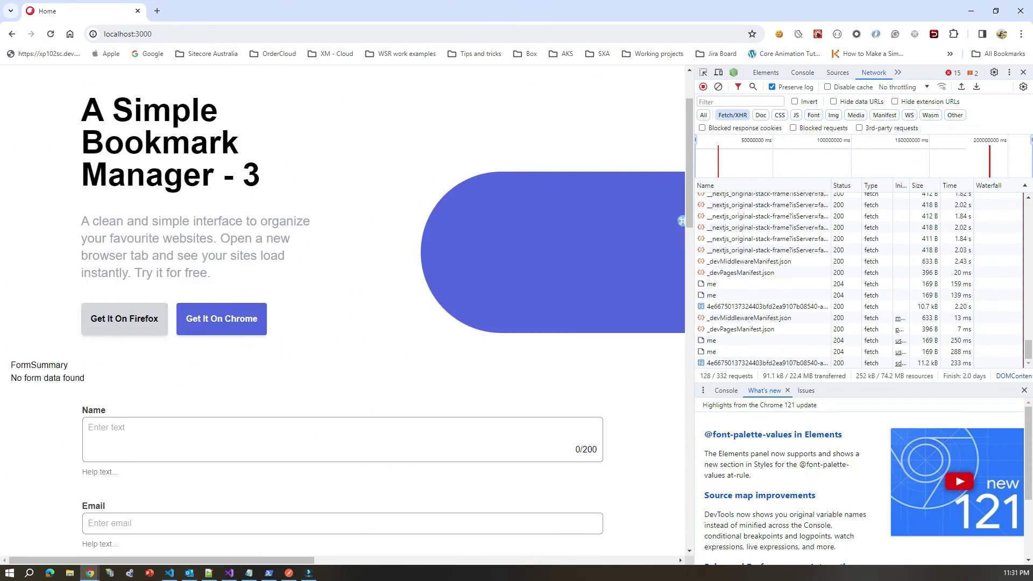
{"action": "scroll", "coordinate": [681, 221], "scroll_direction": "down", "scroll_amount": 4}
{"action": "key", "text": "ctrl+l"}
{"action": "key", "text": "Return"}
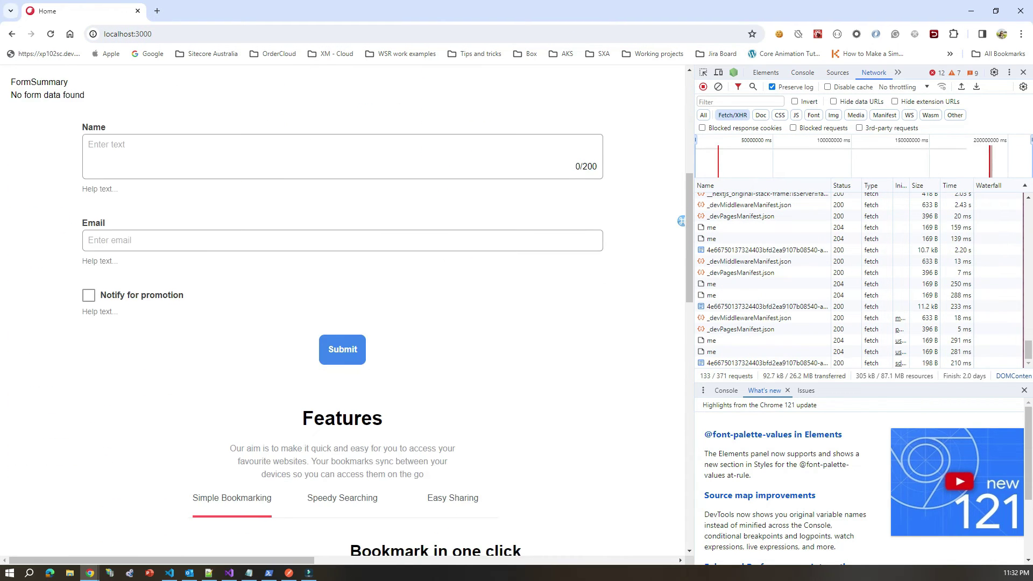
Step: Open the sitecore-dev-collection Home item in the Experience Editor from the Publish tab
{"action": "left_click", "coordinate": [970, 11]}
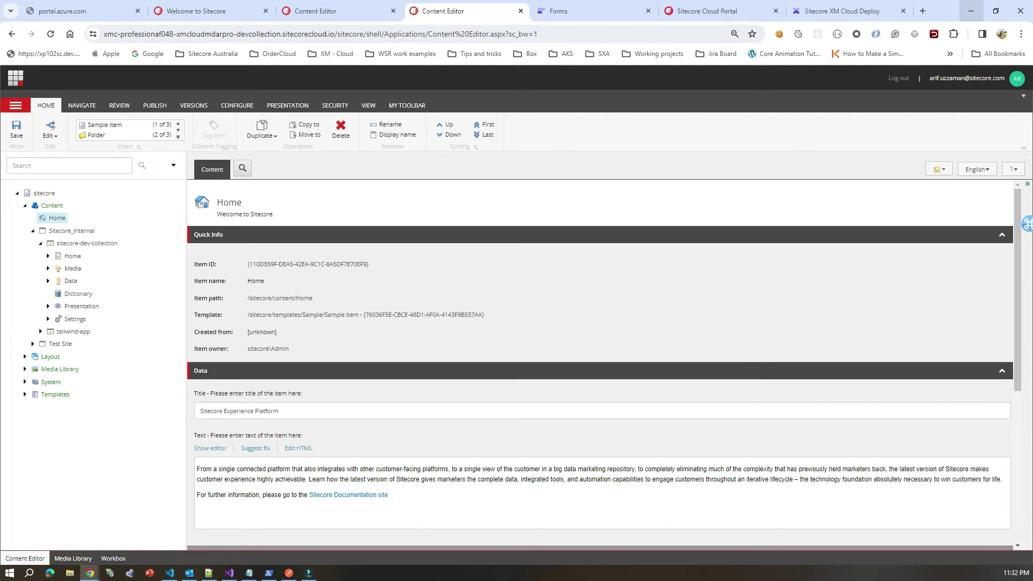
{"action": "left_click", "coordinate": [48, 256]}
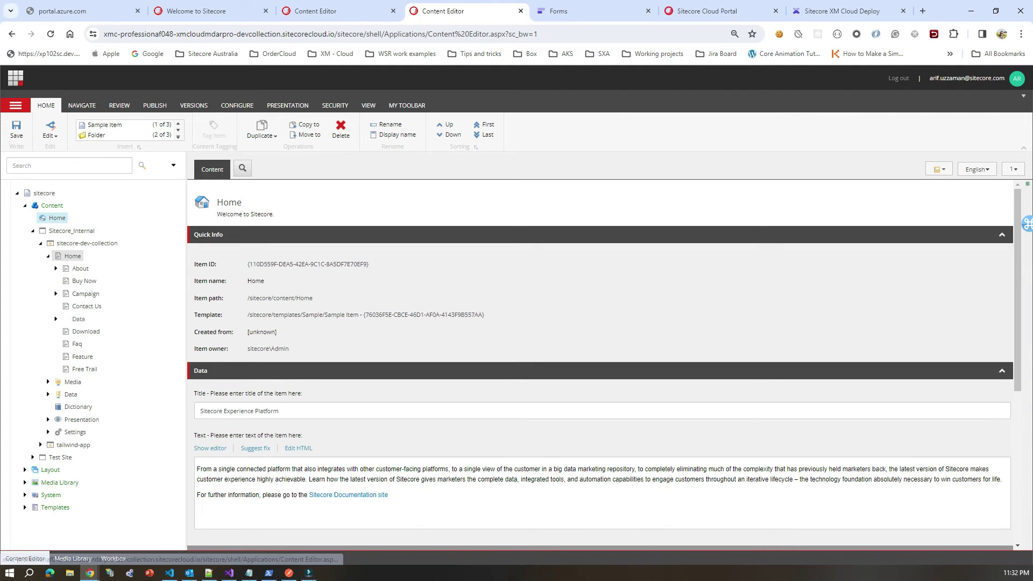
{"action": "left_click", "coordinate": [72, 256]}
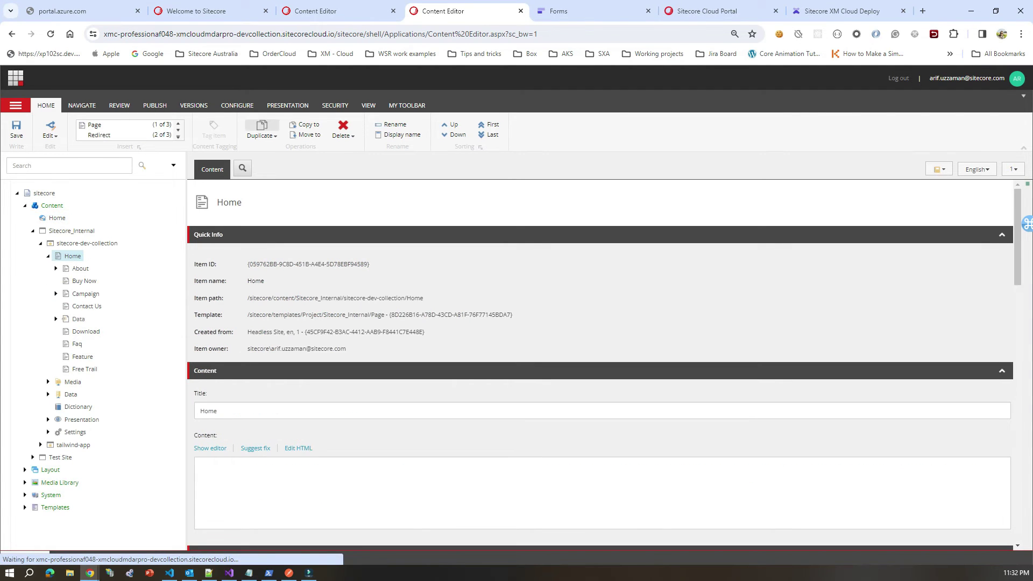
{"action": "left_click", "coordinate": [155, 105]}
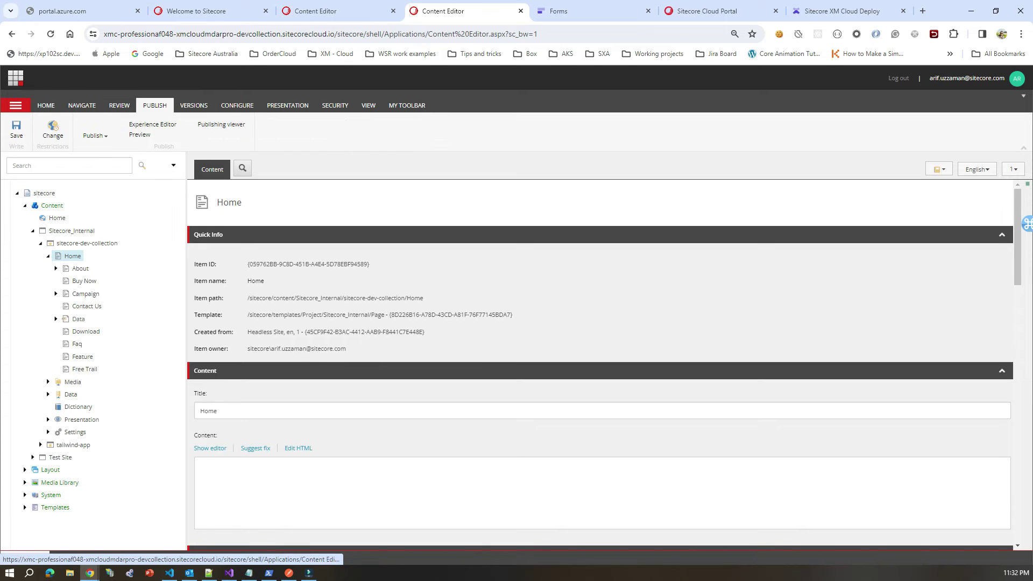
{"action": "left_click", "coordinate": [137, 135]}
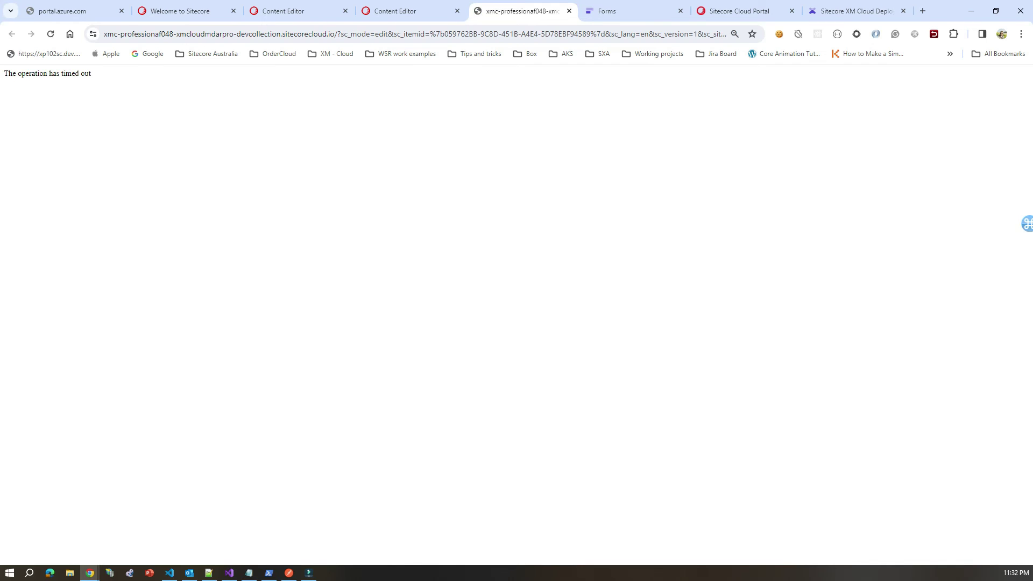
Step: Reload the timed-out Experience Editor page twice from the address bar
{"action": "key", "text": "ctrl+l"}
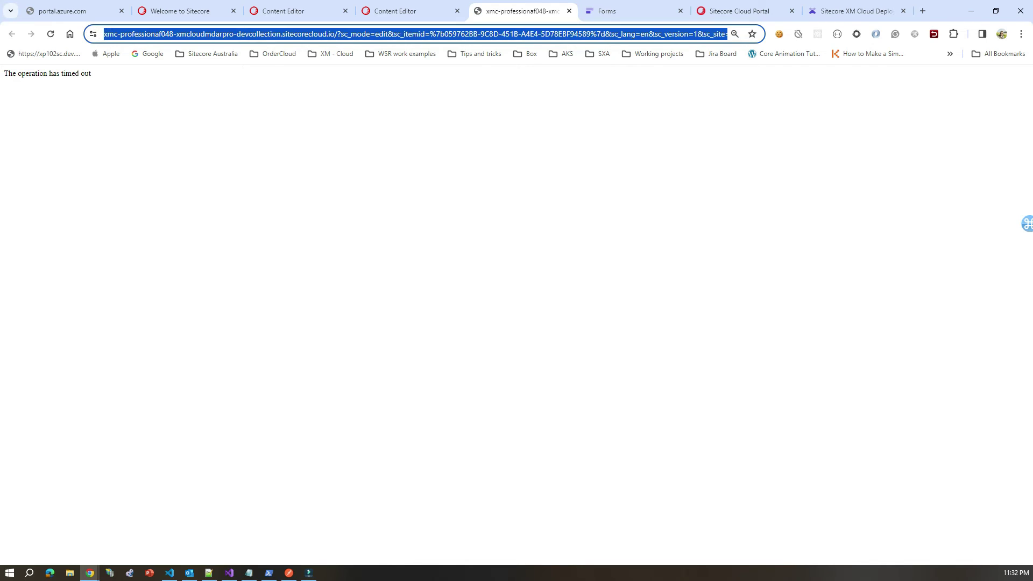
{"action": "key", "text": "Return"}
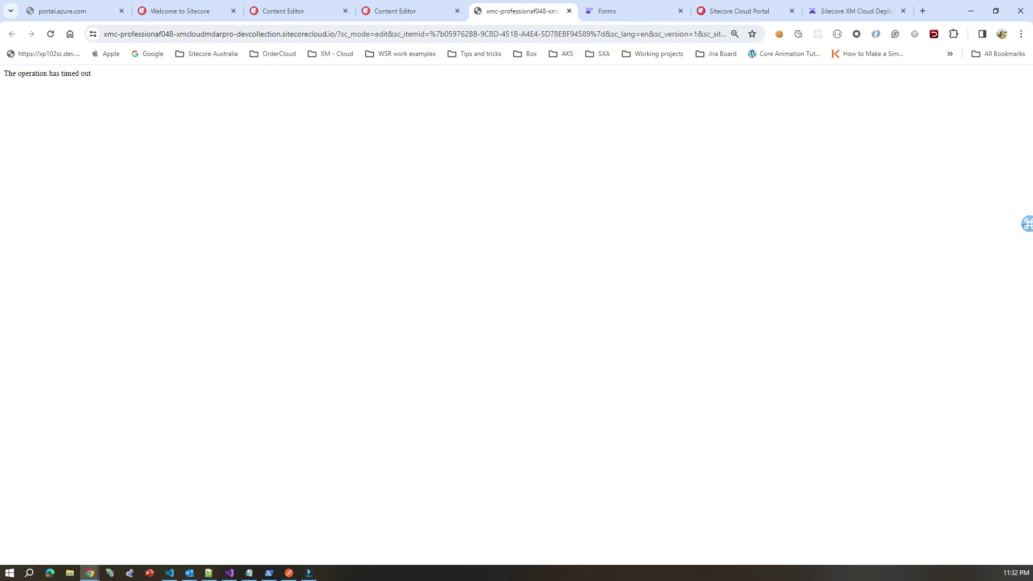
{"action": "key", "text": "ctrl+l"}
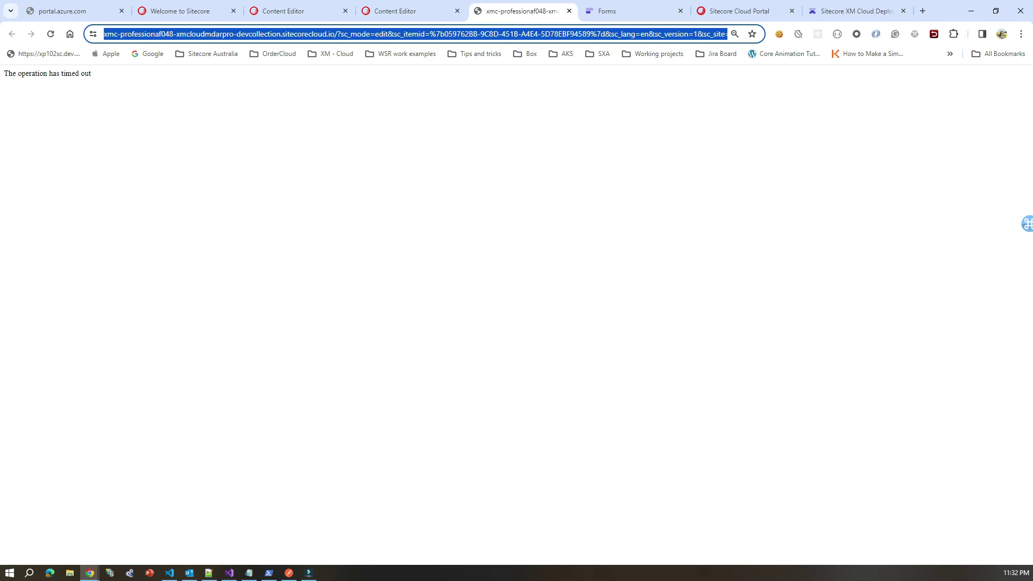
{"action": "key", "text": "Return"}
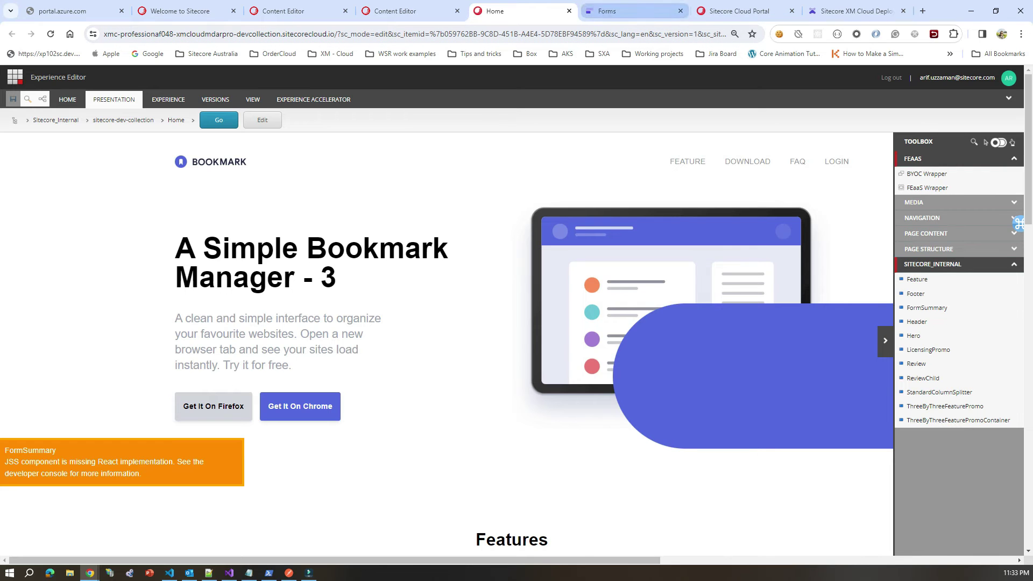
{"action": "mouse_move", "coordinate": [89, 573]}
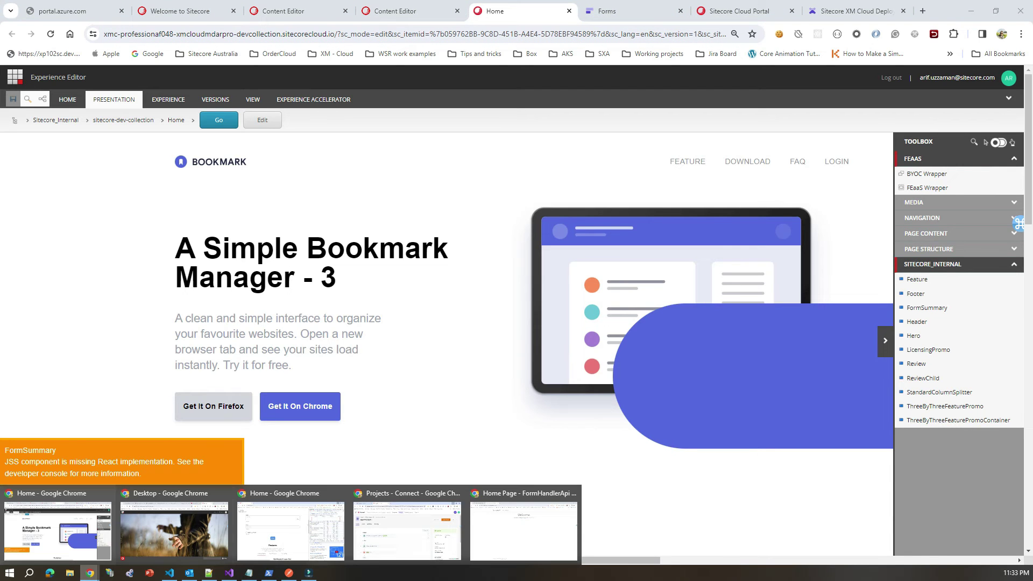
{"action": "left_click", "coordinate": [290, 530]}
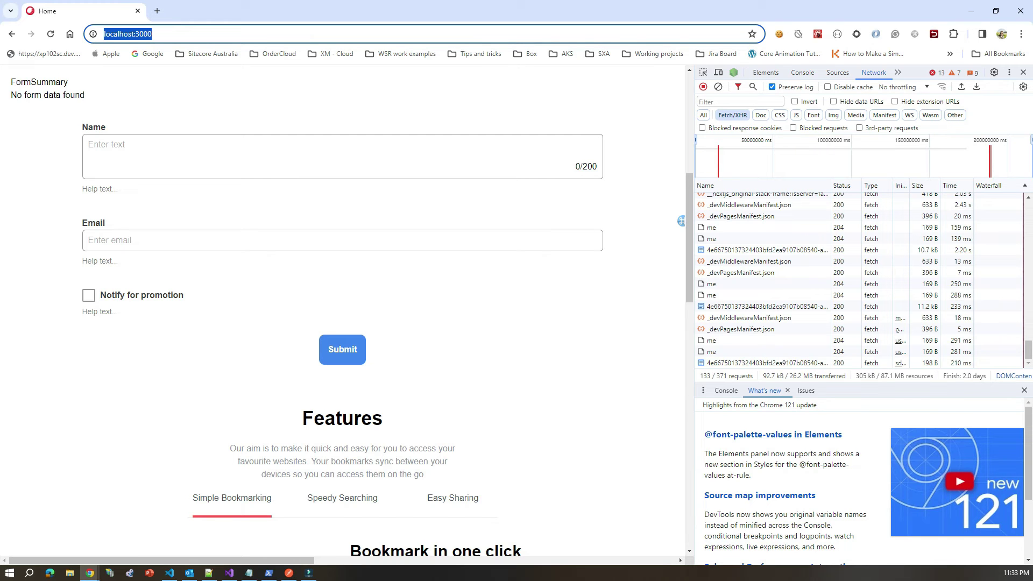
{"action": "left_click", "coordinate": [971, 11]}
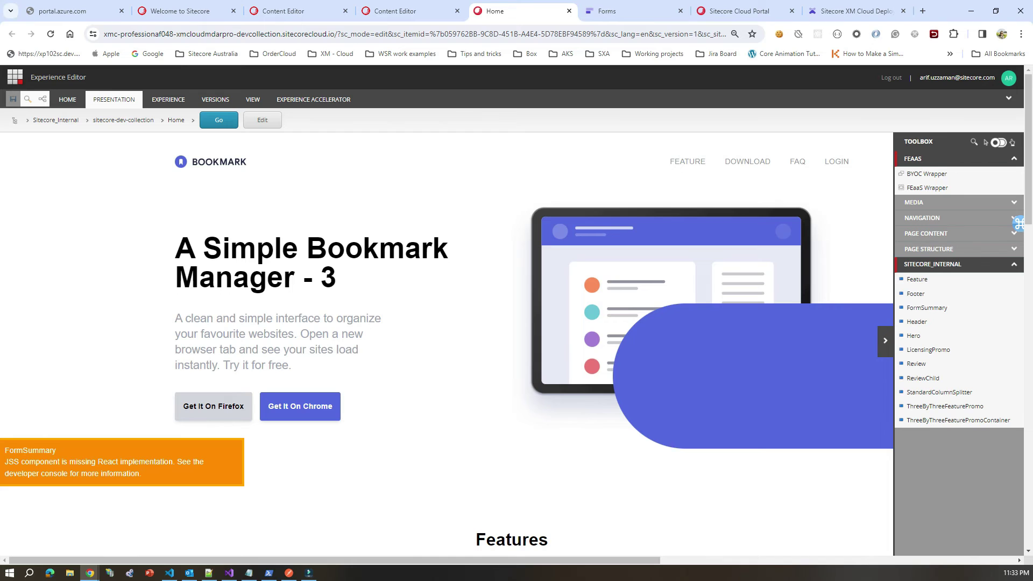
{"action": "scroll", "coordinate": [447, 344], "scroll_direction": "down", "scroll_amount": 4}
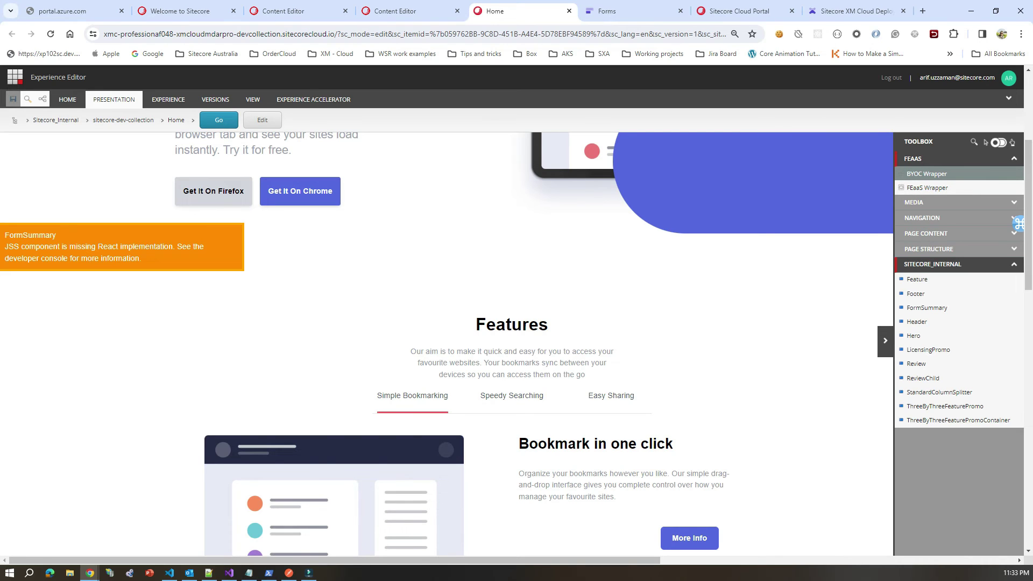
Step: Drop a BYOC Wrapper into the Home page's headless-main placeholder and open its properties
{"action": "left_click_drag", "start_coordinate": [926, 173], "coordinate": [519, 299]}
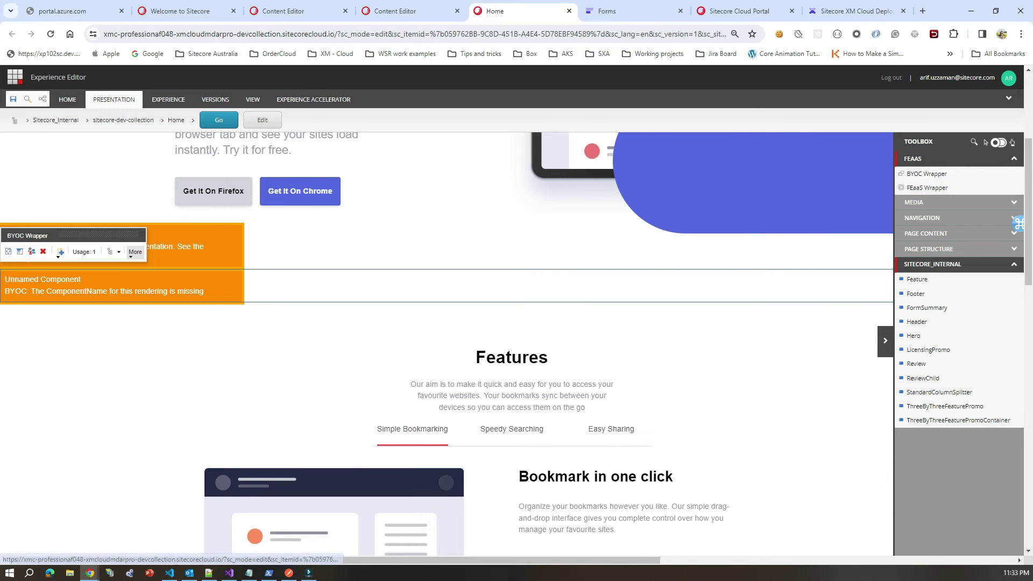
{"action": "left_click", "coordinate": [135, 252]}
{"action": "left_click", "coordinate": [179, 276]}
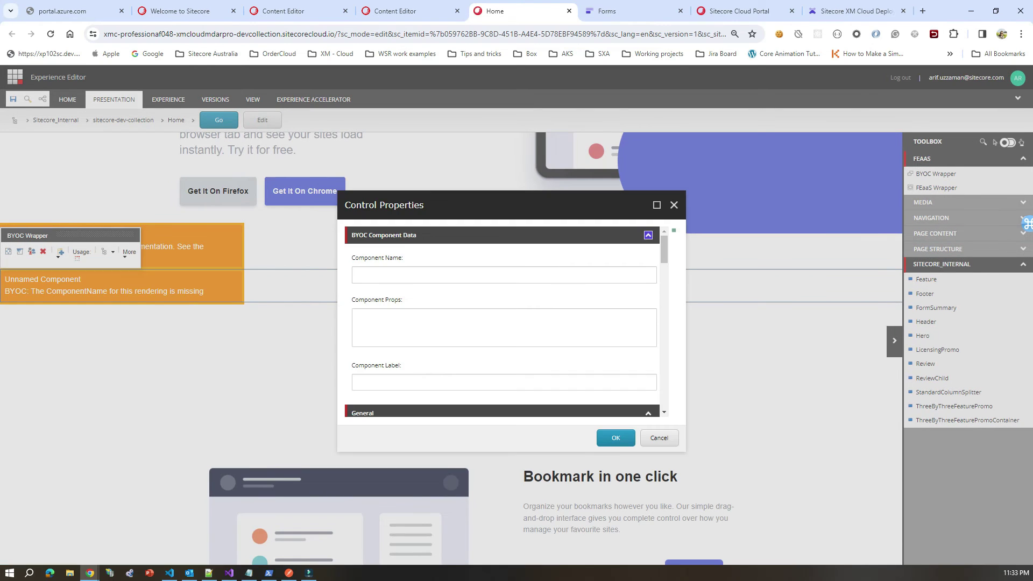
{"action": "scroll", "coordinate": [502, 323], "scroll_direction": "down", "scroll_amount": 10}
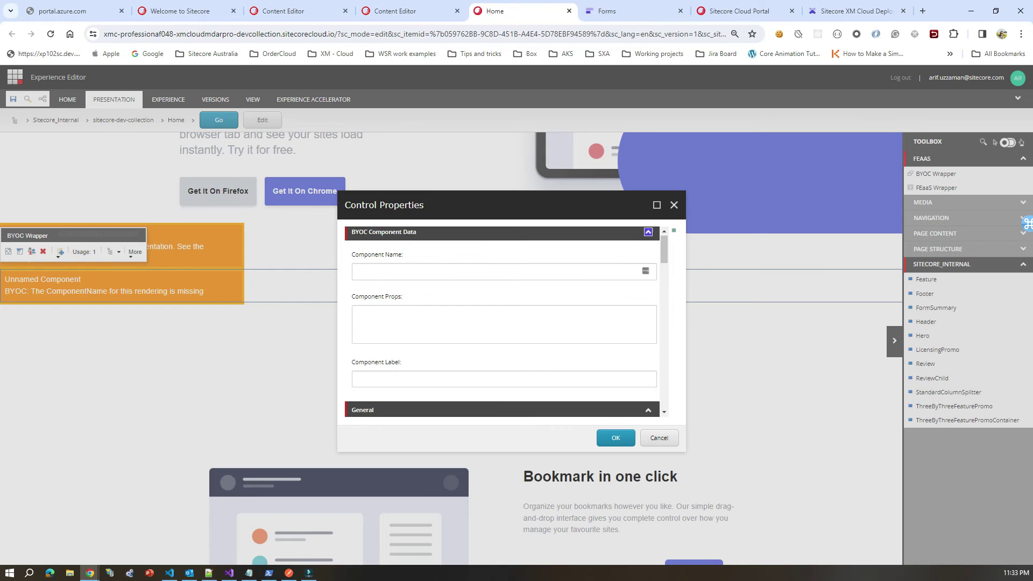
{"action": "scroll", "coordinate": [502, 323], "scroll_direction": "up", "scroll_amount": 3}
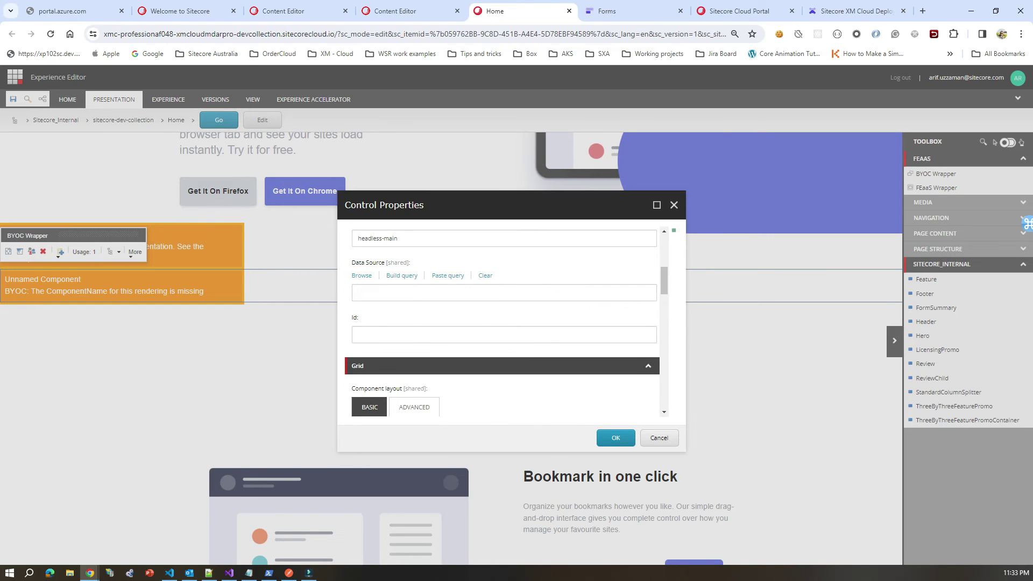
{"action": "scroll", "coordinate": [502, 322], "scroll_direction": "up", "scroll_amount": 5}
Step: Set the wrapper's Component Name to SitecoreForm?formId followed by the pasted form ID, and confirm
{"action": "left_click", "coordinate": [357, 275]}
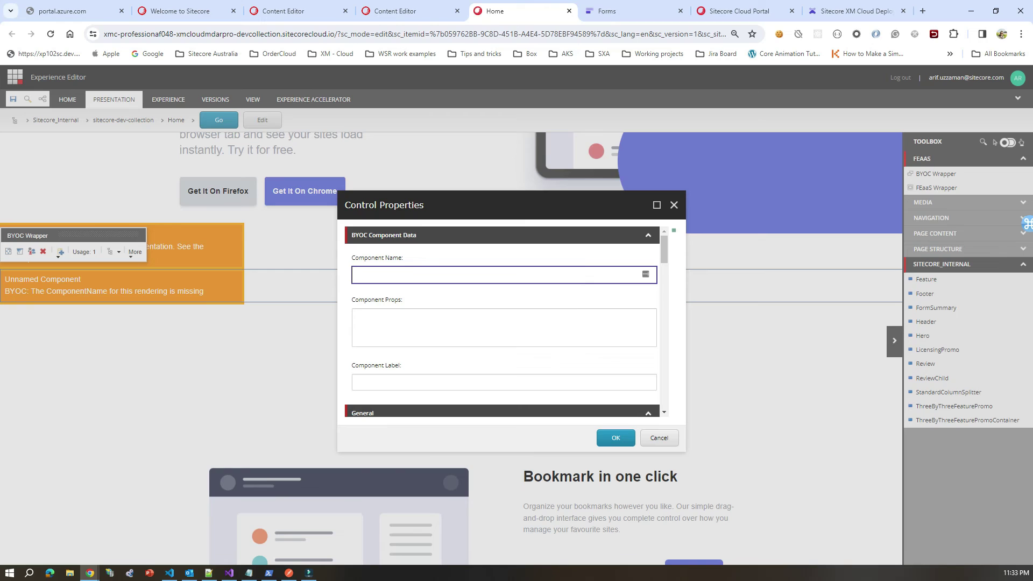
{"action": "type", "text": "SitecoreForm?formId"}
{"action": "key", "text": "ctrl+v"}
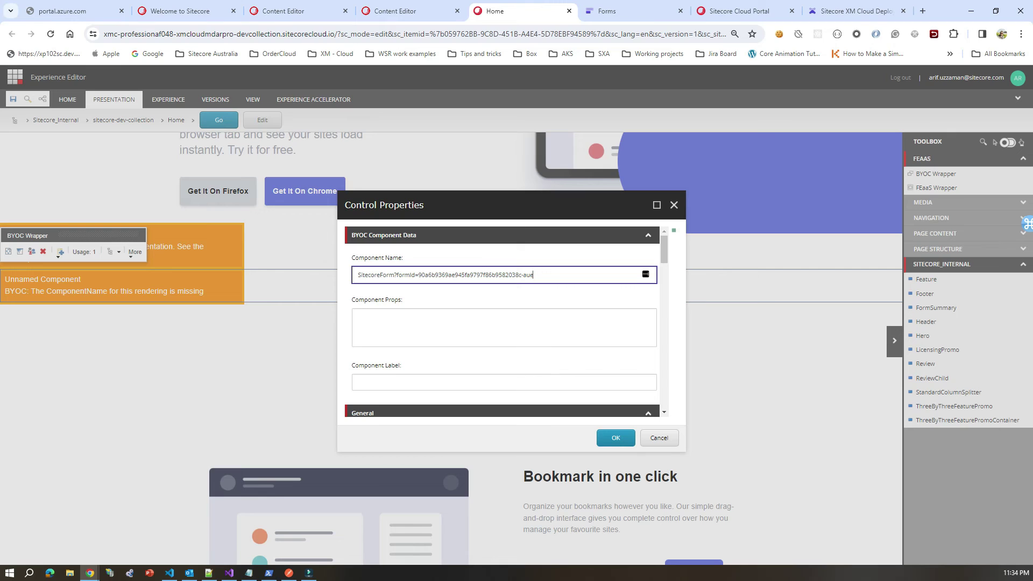
{"action": "left_click_drag", "start_coordinate": [357, 275], "coordinate": [388, 275]}
{"action": "left_click", "coordinate": [394, 275]}
{"action": "double_click", "coordinate": [410, 275]}
{"action": "double_click", "coordinate": [470, 275]}
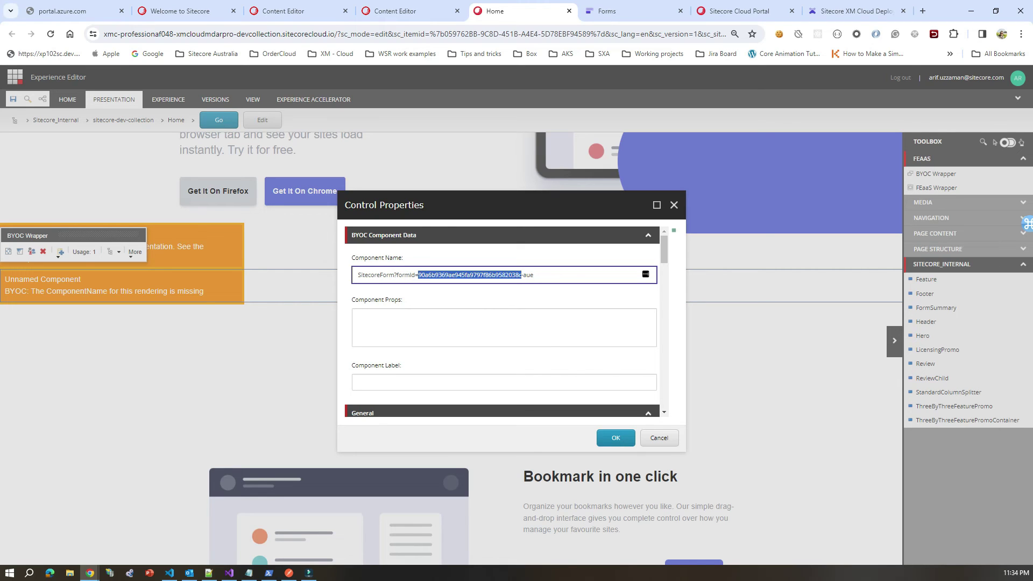
{"action": "left_click", "coordinate": [469, 275]}
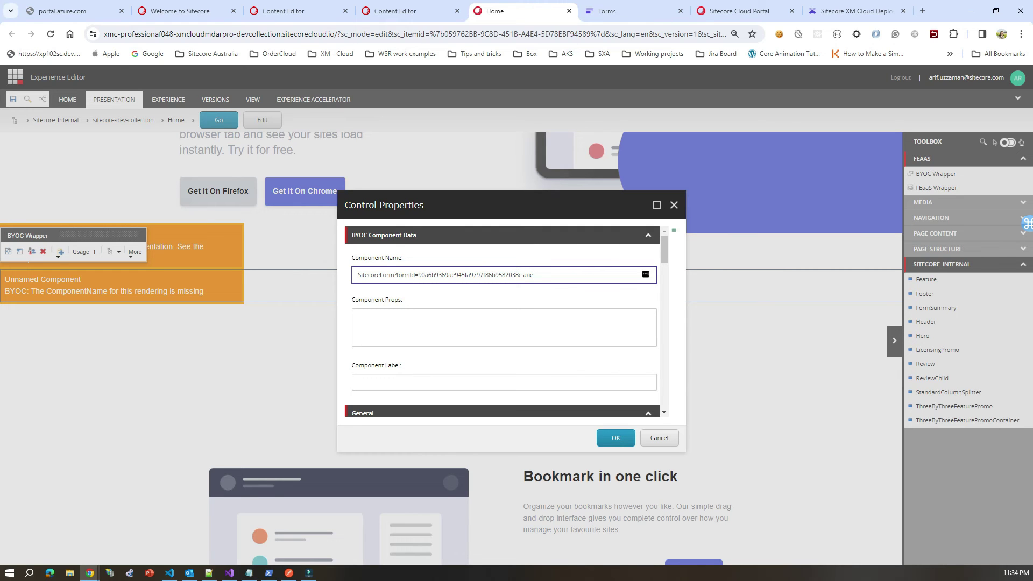
{"action": "left_click", "coordinate": [615, 437]}
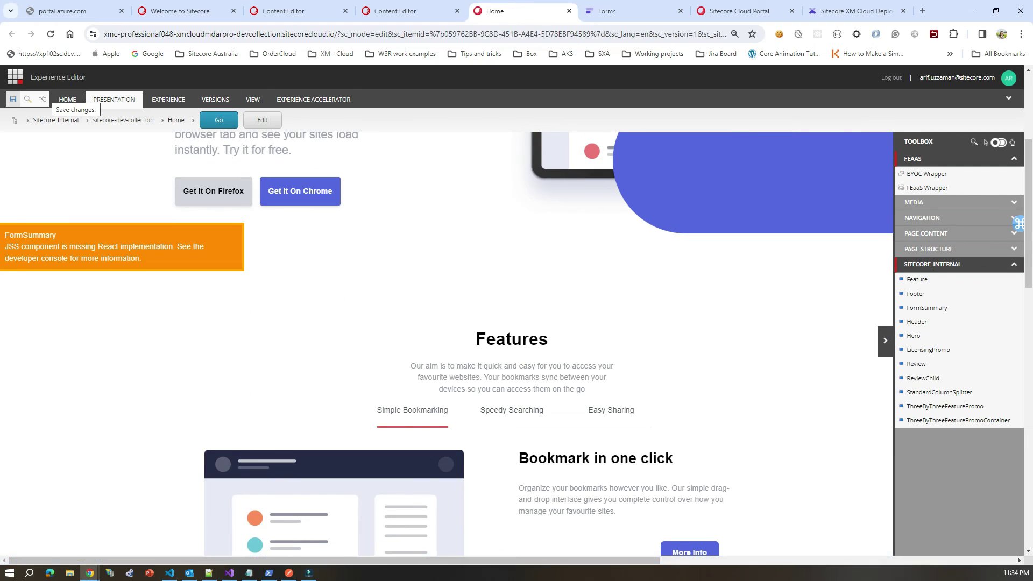
Step: Save the Home page and scroll back up to the hero section
{"action": "left_click", "coordinate": [13, 99]}
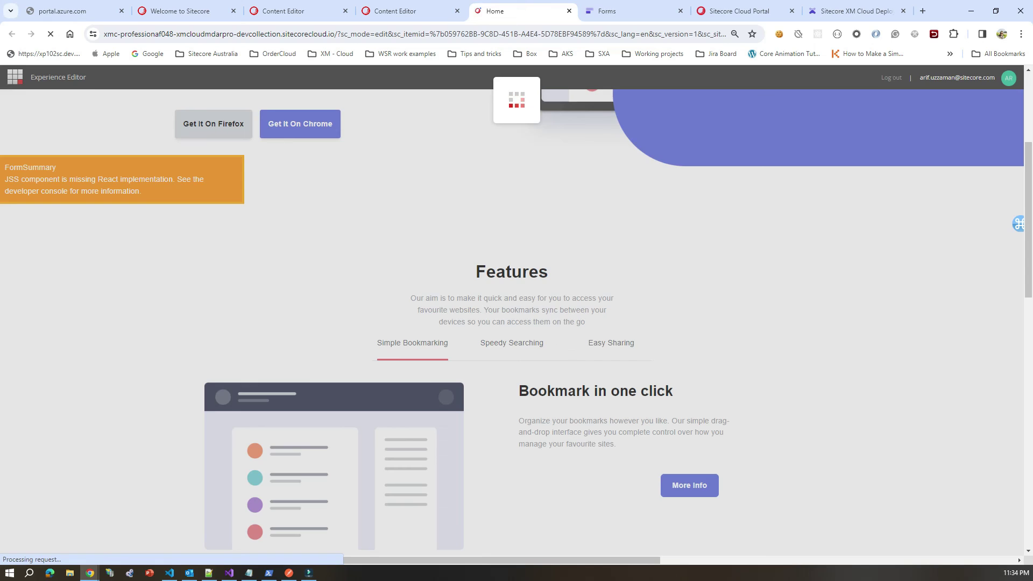
{"action": "scroll", "coordinate": [516, 323], "scroll_direction": "up", "scroll_amount": 4}
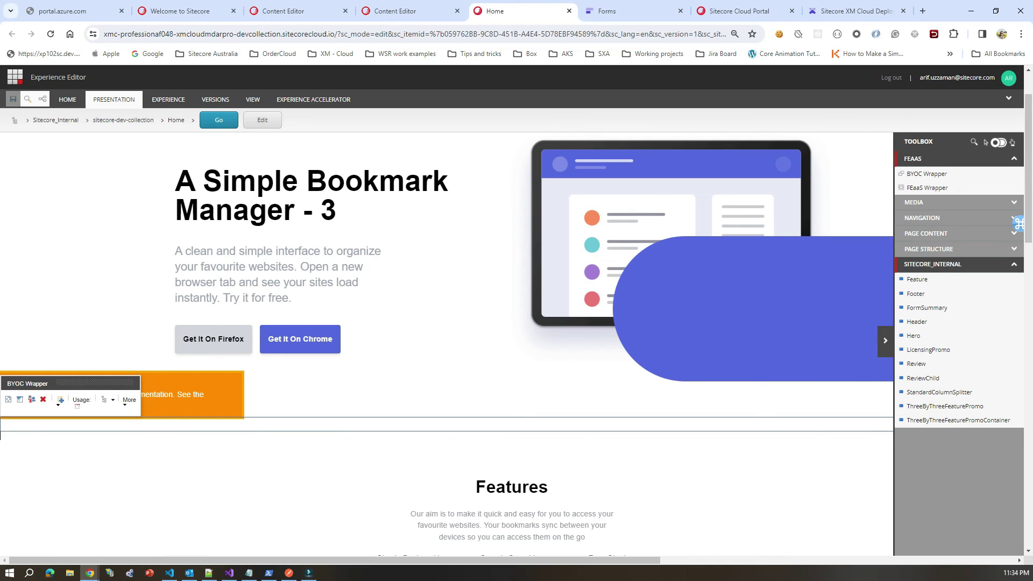
Step: Check the BYOC Wrapper's component properties and cancel without changes
{"action": "left_click", "coordinate": [135, 400]}
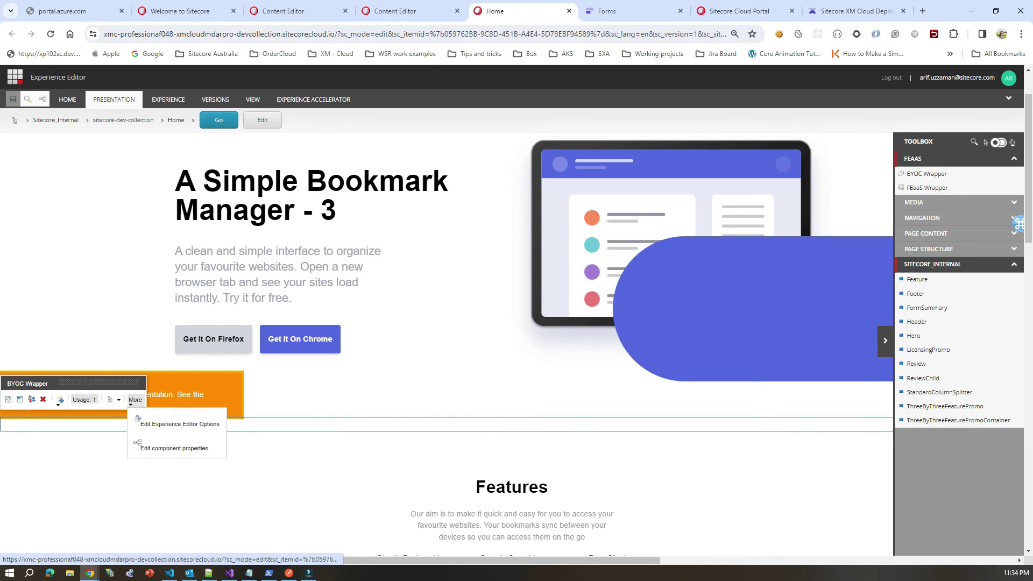
{"action": "left_click", "coordinate": [174, 448]}
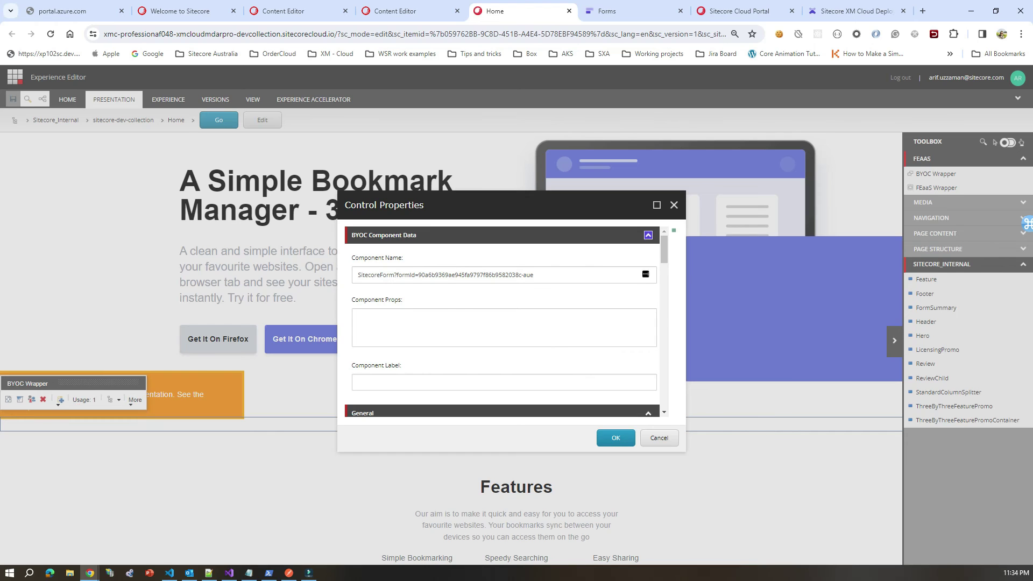
{"action": "left_click", "coordinate": [658, 437]}
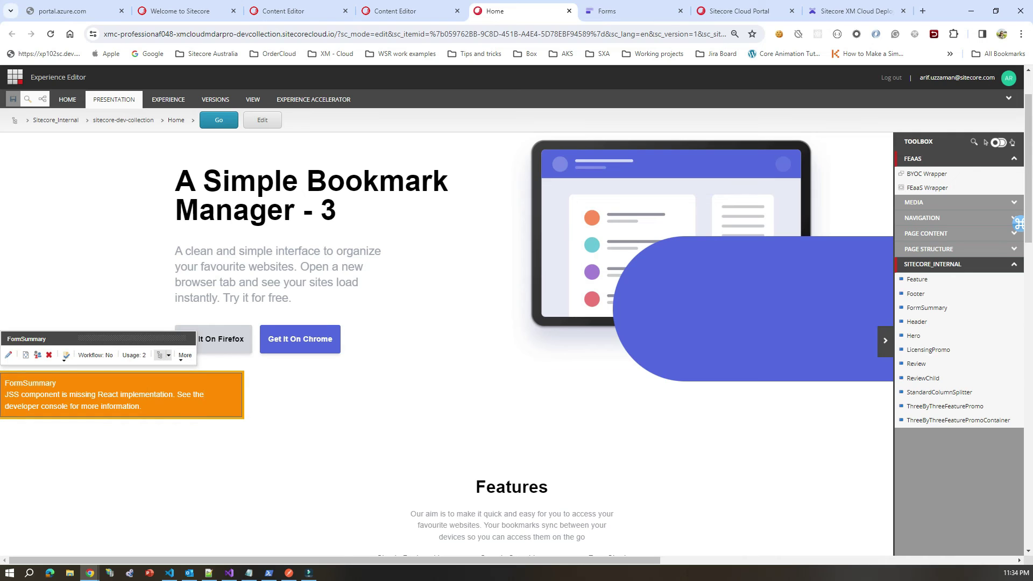
Step: Select the Main placeholder and open the page's Presentation Details
{"action": "left_click", "coordinate": [161, 355]}
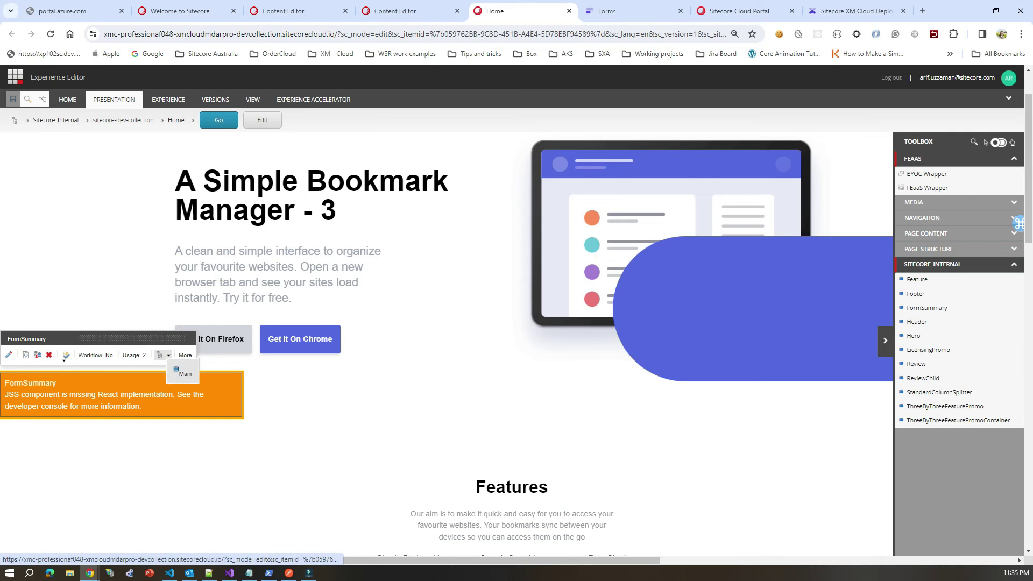
{"action": "left_click", "coordinate": [183, 373]}
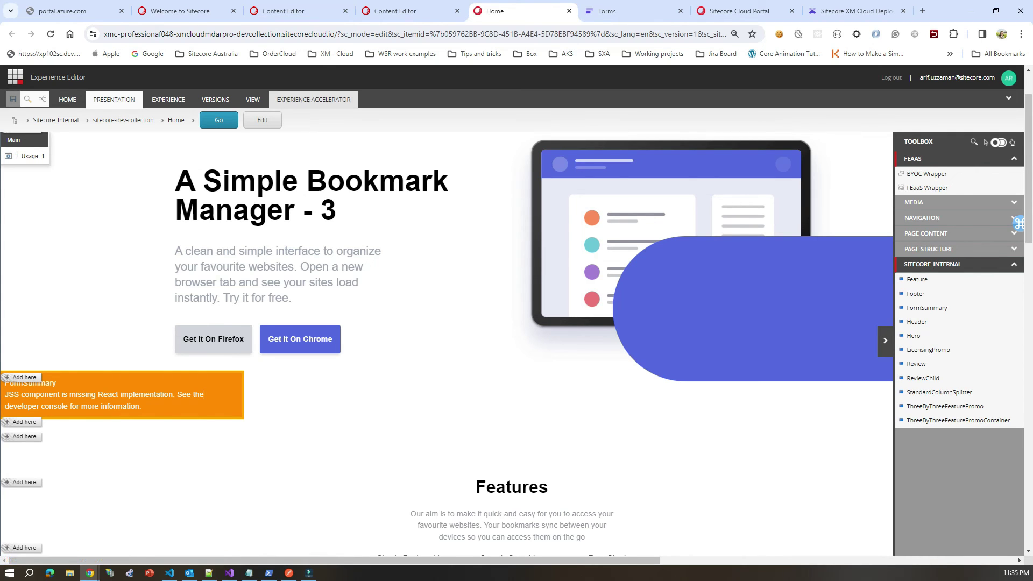
{"action": "left_click", "coordinate": [113, 99]}
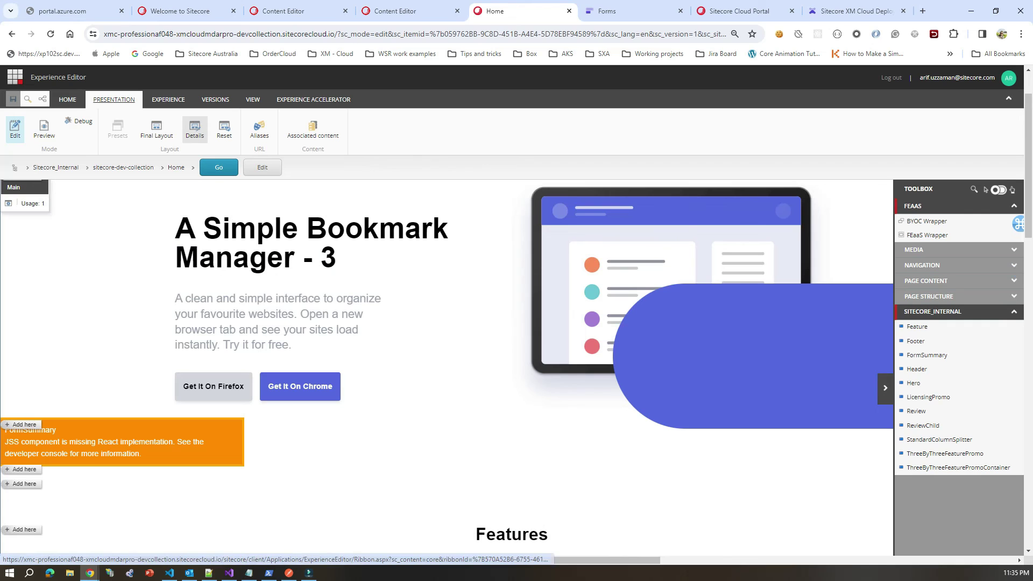
{"action": "left_click", "coordinate": [195, 129]}
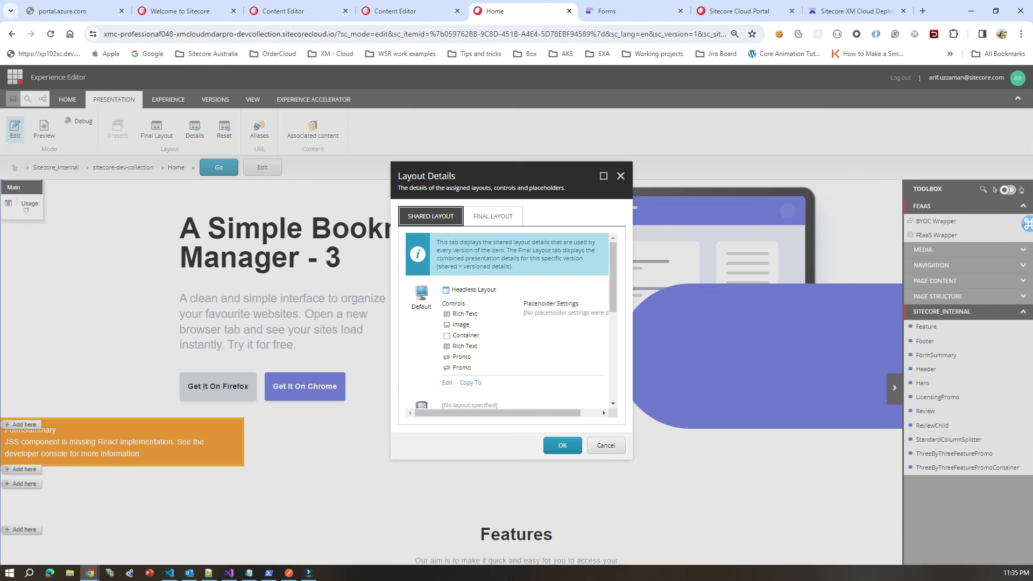
{"action": "left_click", "coordinate": [486, 215]}
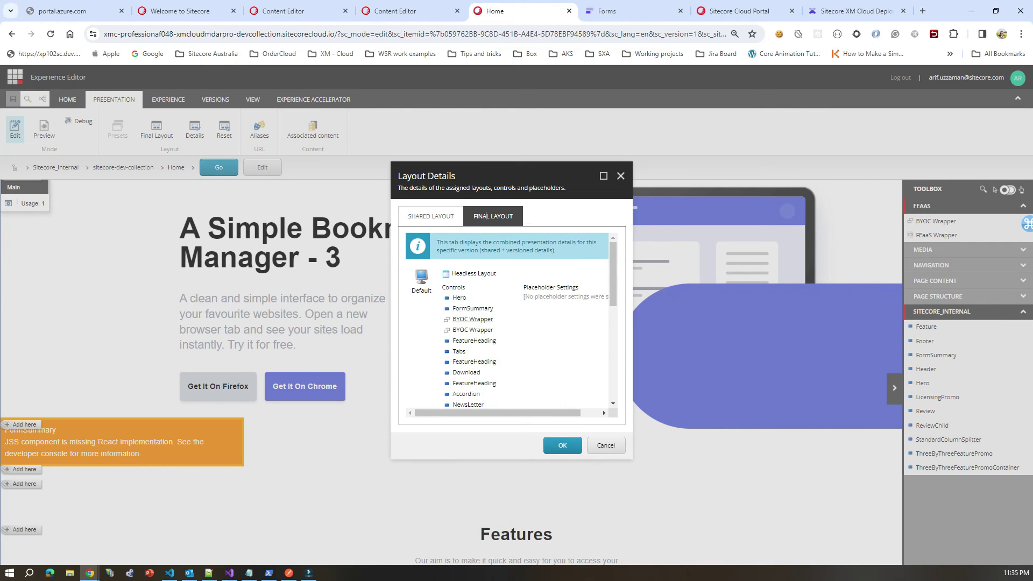
{"action": "left_click", "coordinate": [473, 319]}
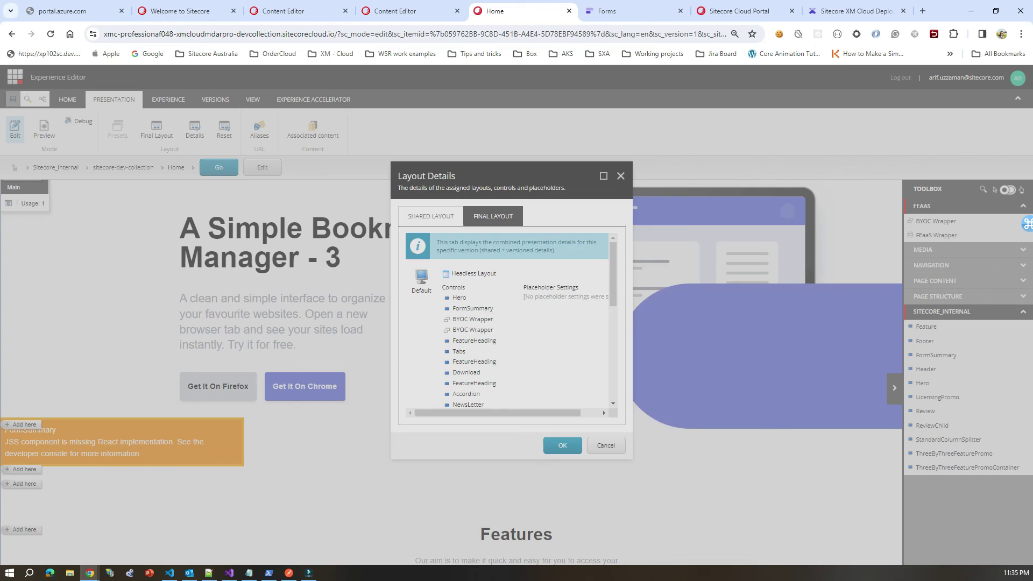
{"action": "left_click", "coordinate": [379, 279]}
{"action": "double_click", "coordinate": [379, 279]}
{"action": "left_click", "coordinate": [414, 279]}
{"action": "left_click", "coordinate": [664, 442]}
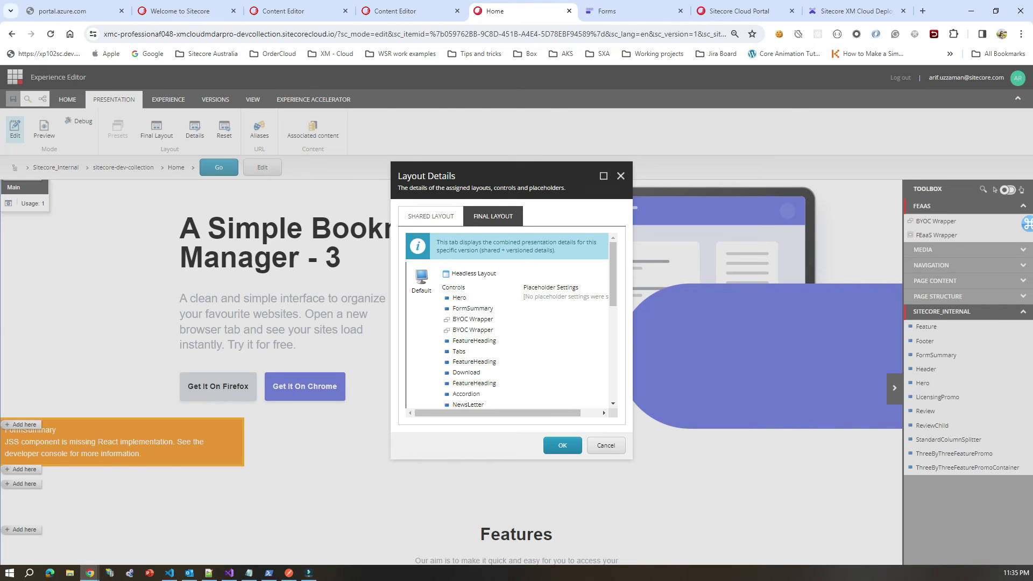
{"action": "left_click", "coordinate": [605, 446]}
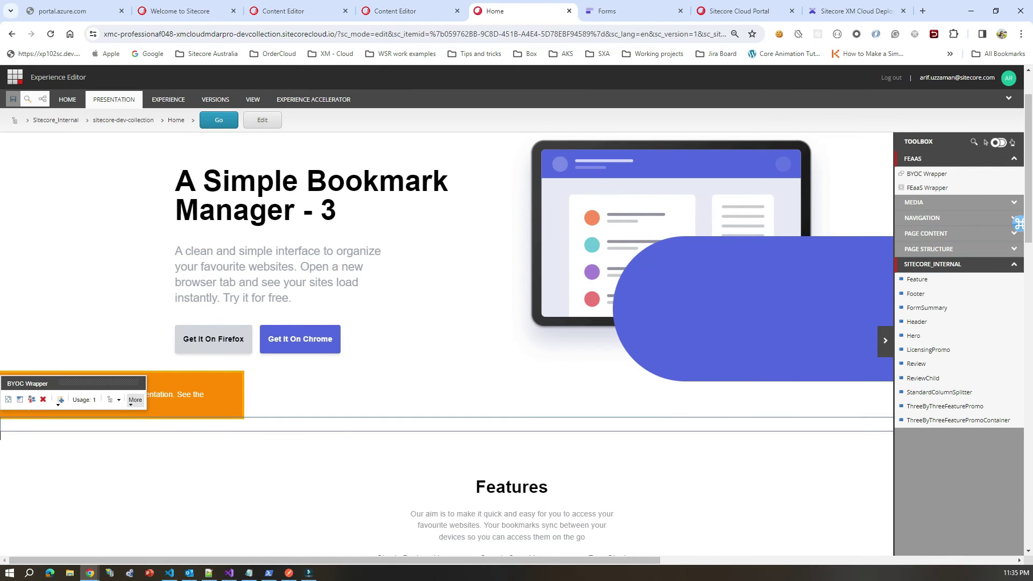
{"action": "left_click", "coordinate": [135, 400]}
{"action": "left_click", "coordinate": [174, 448]}
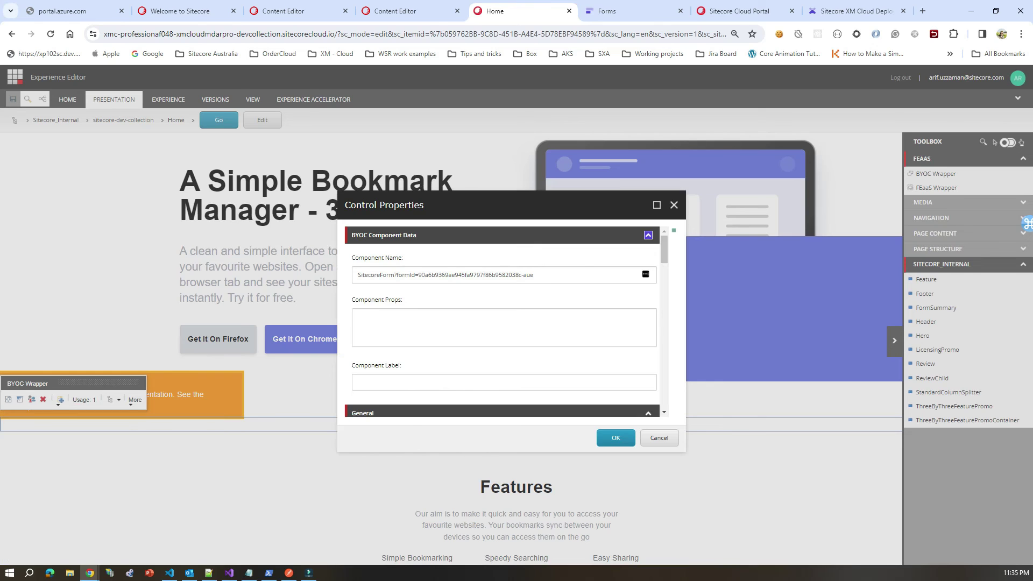
{"action": "key", "text": "Return"}
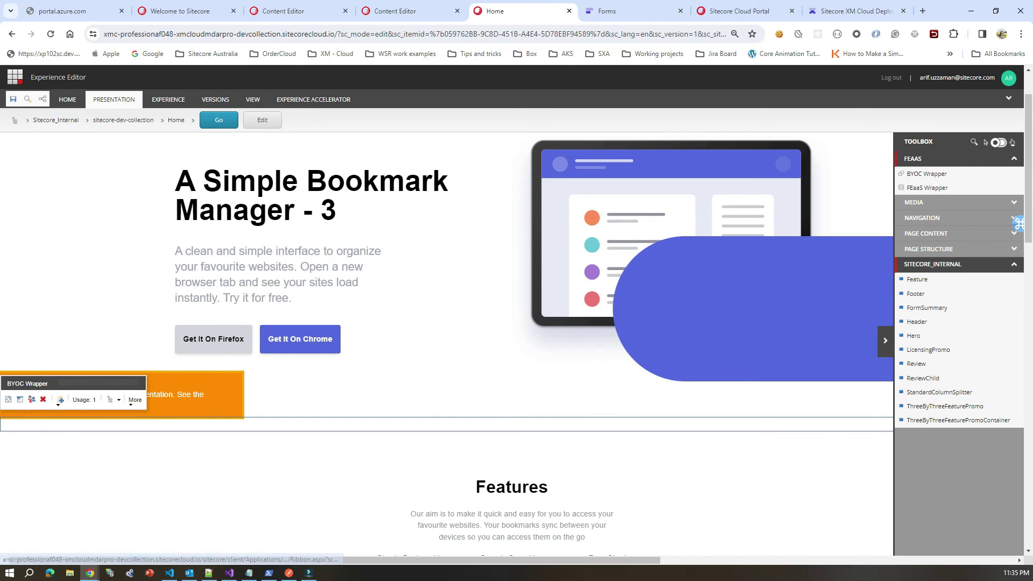
Step: Switch to the localhost:3000 window and reload it to show the new Address field
{"action": "left_click", "coordinate": [89, 573]}
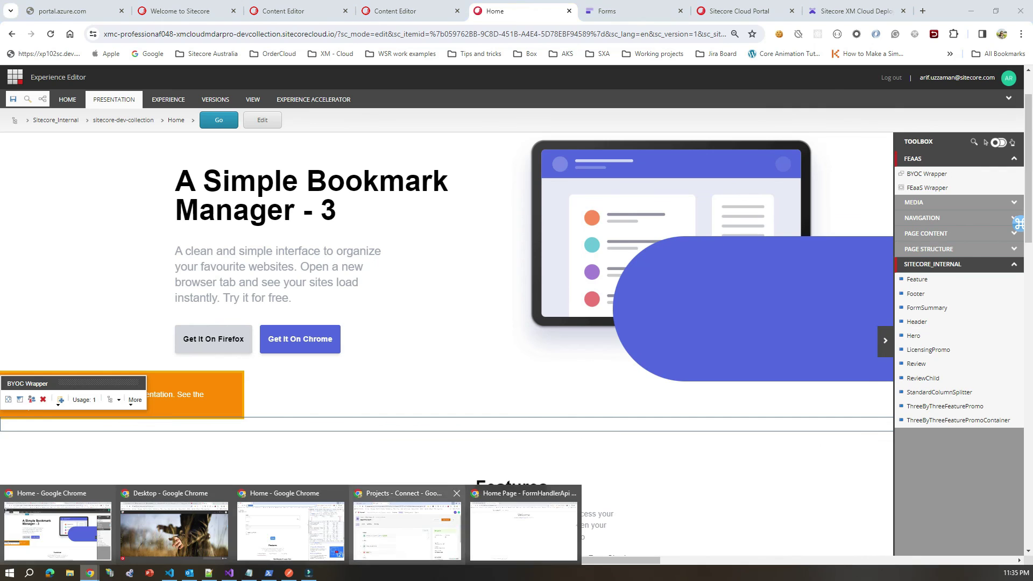
{"action": "left_click", "coordinate": [290, 527]}
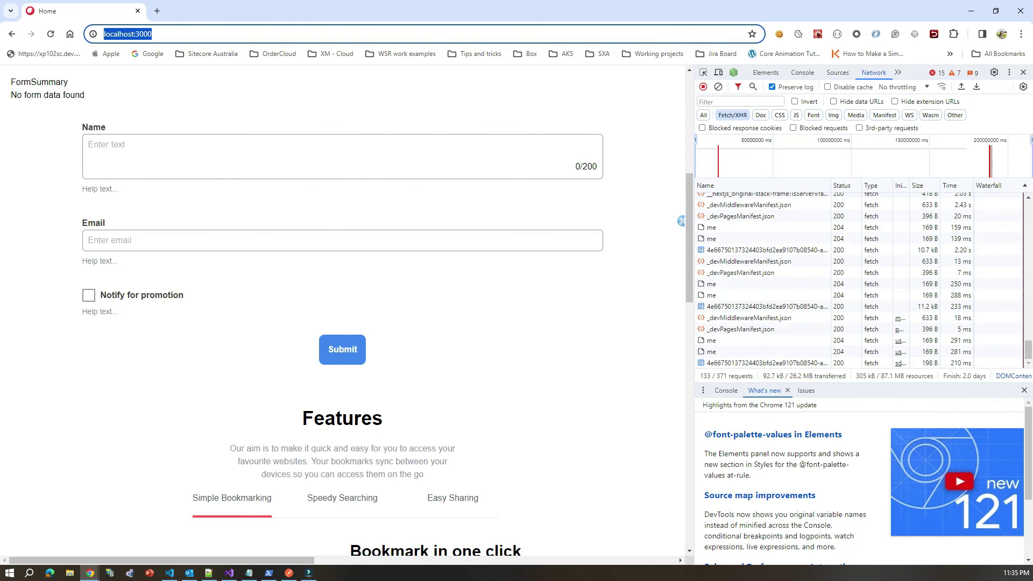
{"action": "left_click", "coordinate": [152, 34]}
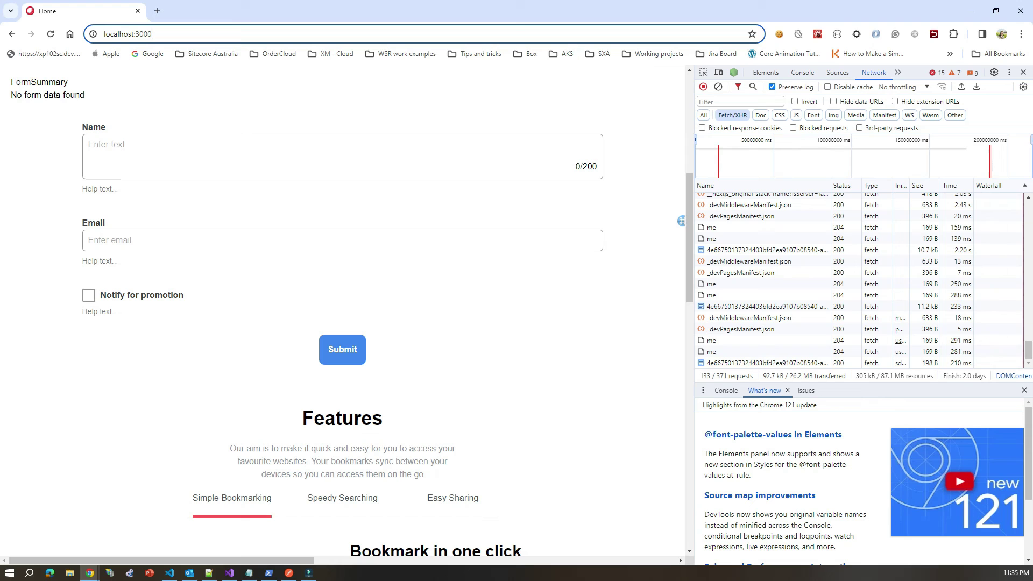
{"action": "key", "text": "Return"}
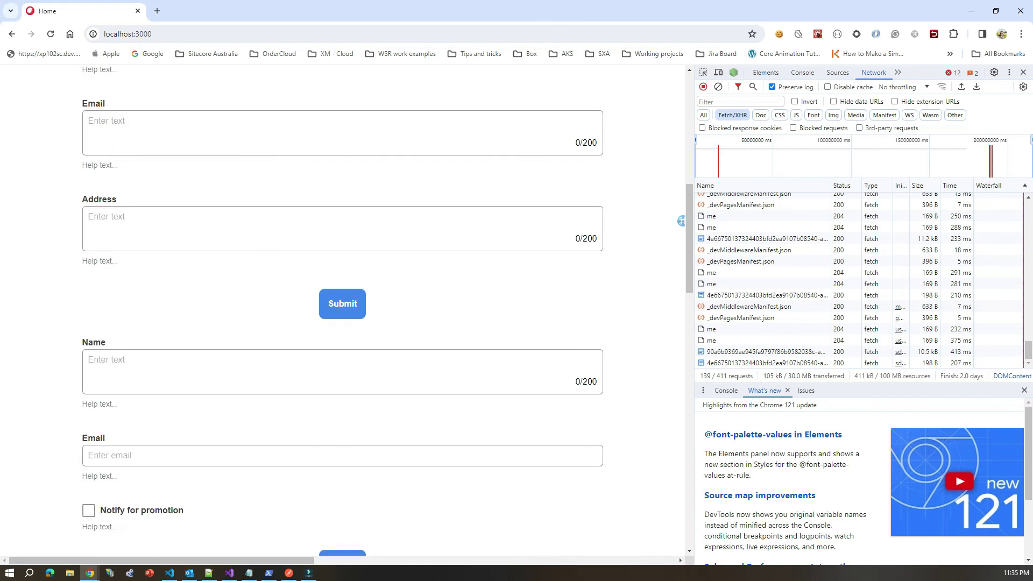
{"action": "scroll", "coordinate": [342, 312], "scroll_direction": "down", "scroll_amount": 3}
{"action": "scroll", "coordinate": [342, 312], "scroll_direction": "up", "scroll_amount": 5}
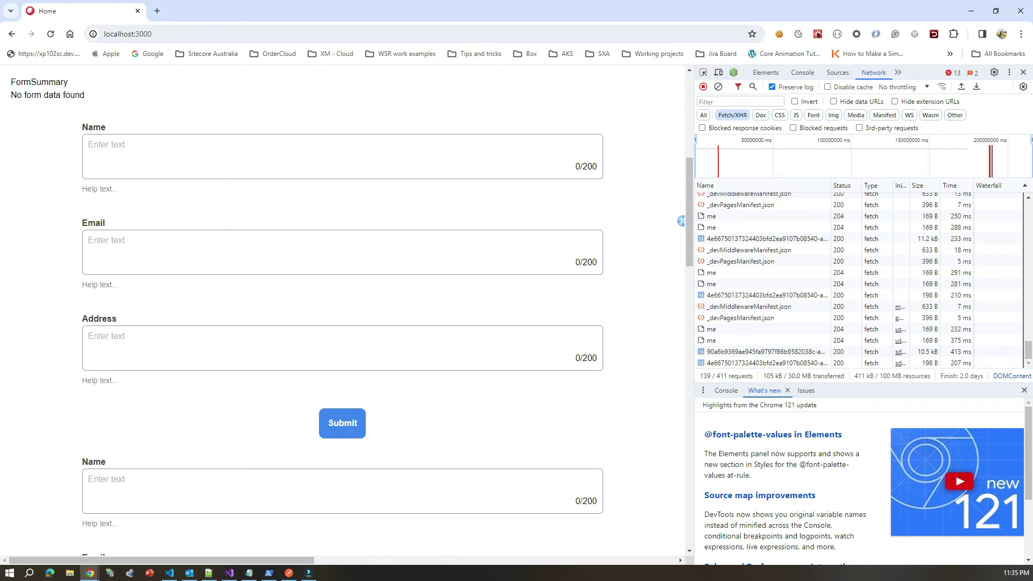
Step: Fill the form with a sample e-mail and address, then submit it
{"action": "type", "text": "arif"}
{"action": "left_click", "coordinate": [90, 337]}
{"action": "type", "text": "asdasdfasdf"}
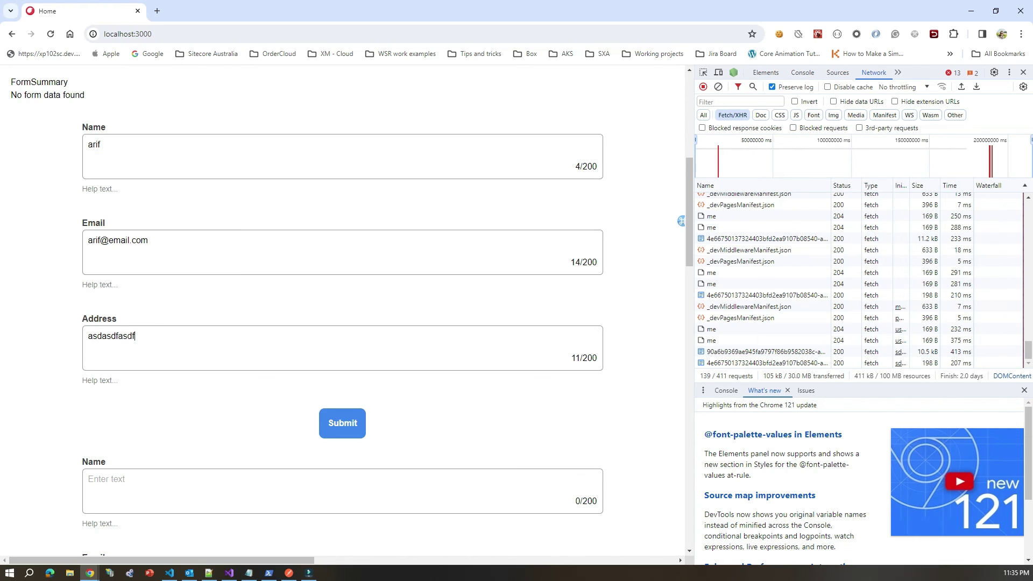
{"action": "key", "text": "Return"}
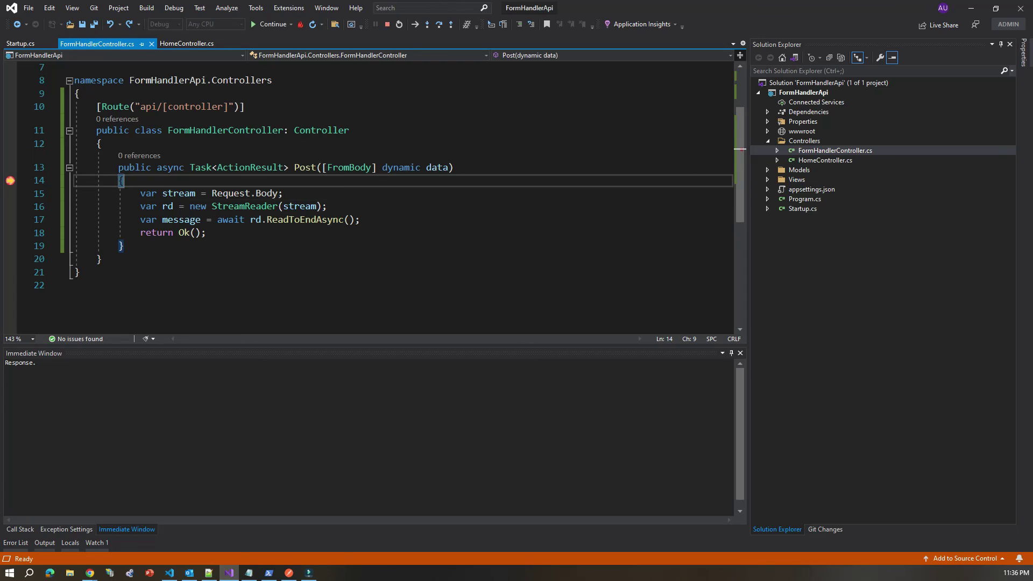
Step: Inspect the data JSON at the line-16 breakpoint in FormHandler Post, then continue execution and return to Chrome
{"action": "left_click", "coordinate": [327, 206]}
{"action": "mouse_move", "coordinate": [438, 167]}
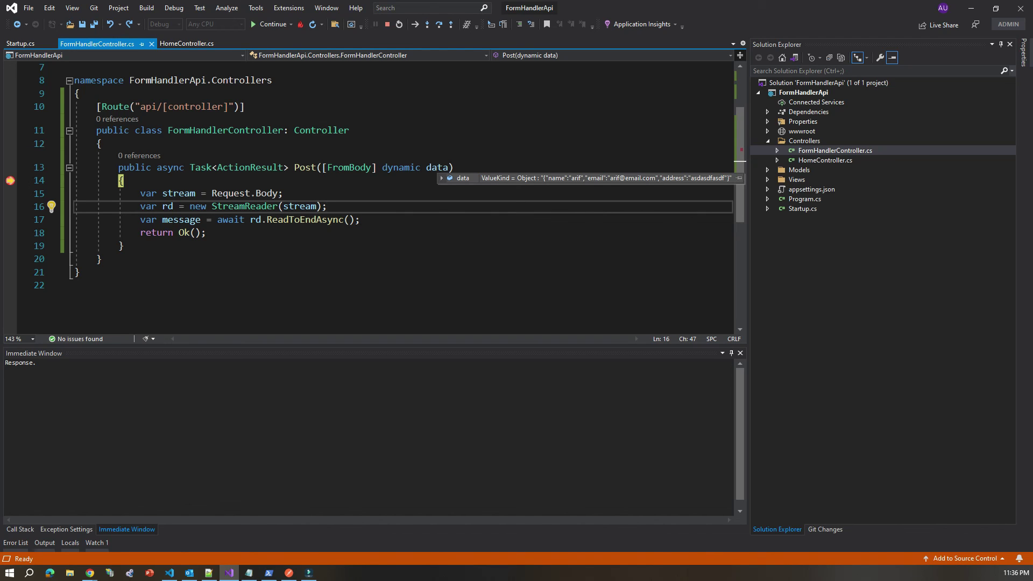
{"action": "left_click", "coordinate": [269, 23]}
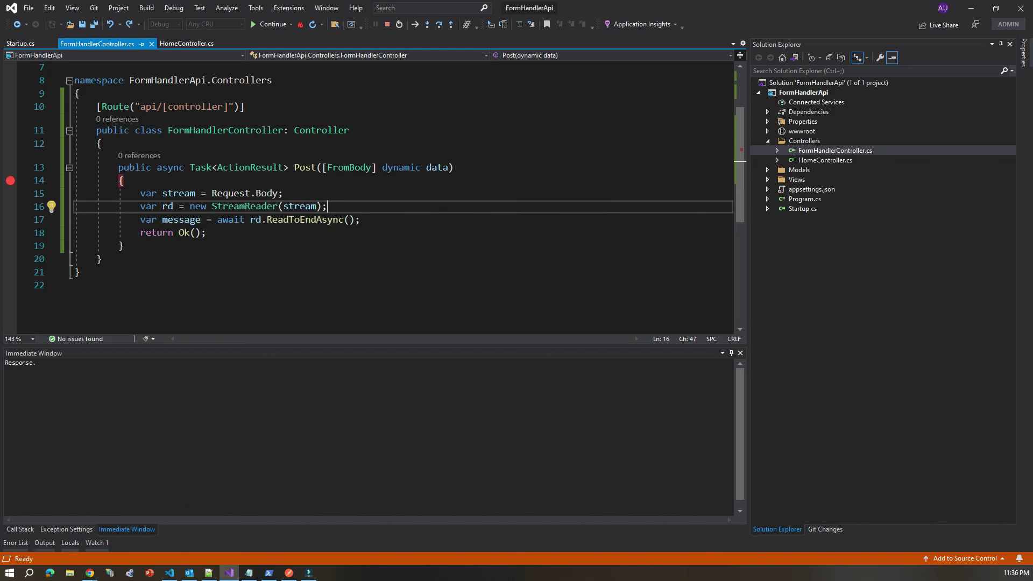
{"action": "key", "text": "alt+Tab"}
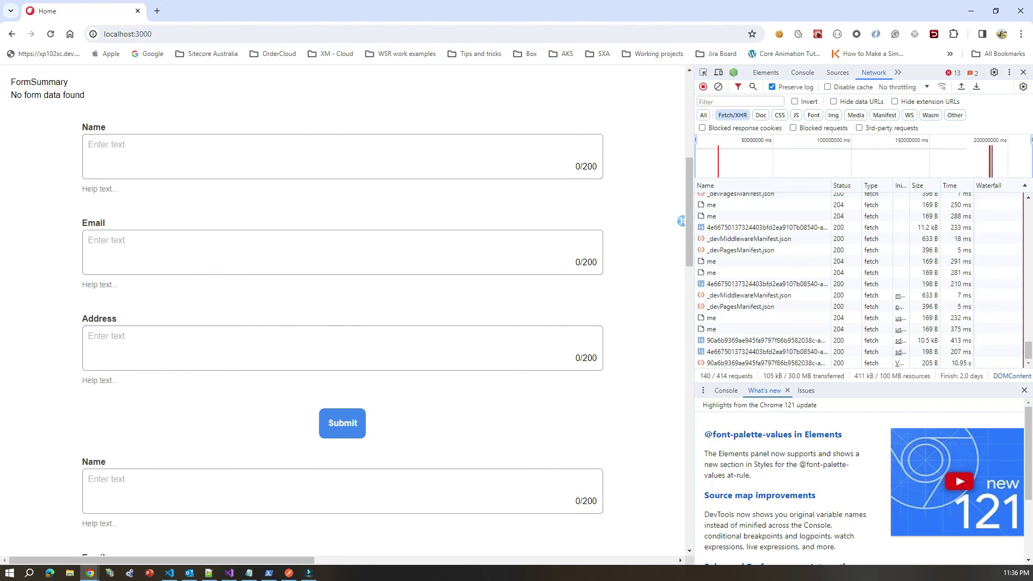
{"action": "scroll", "coordinate": [344, 312], "scroll_direction": "down", "scroll_amount": 5}
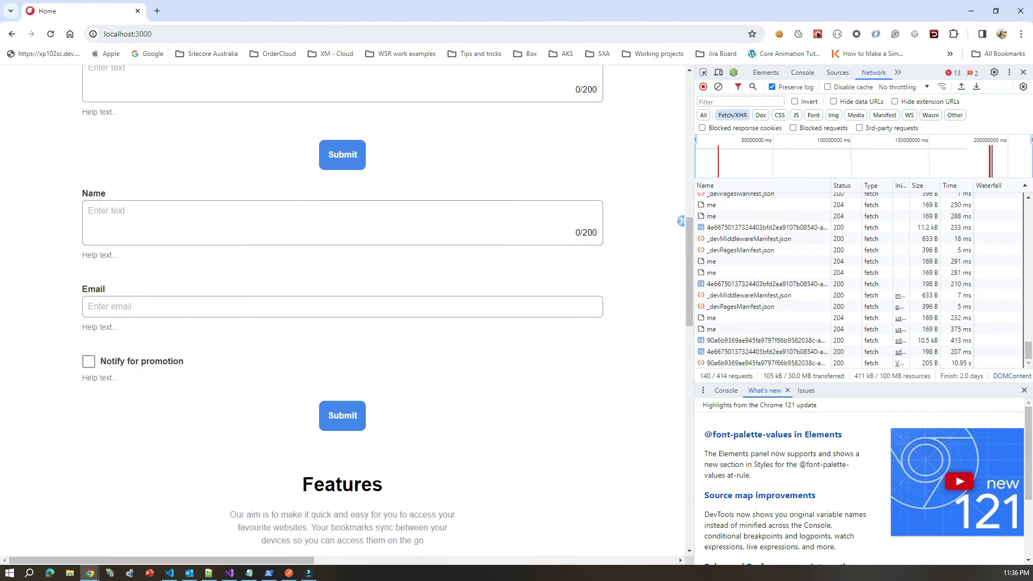
{"action": "scroll", "coordinate": [344, 312], "scroll_direction": "up", "scroll_amount": 6}
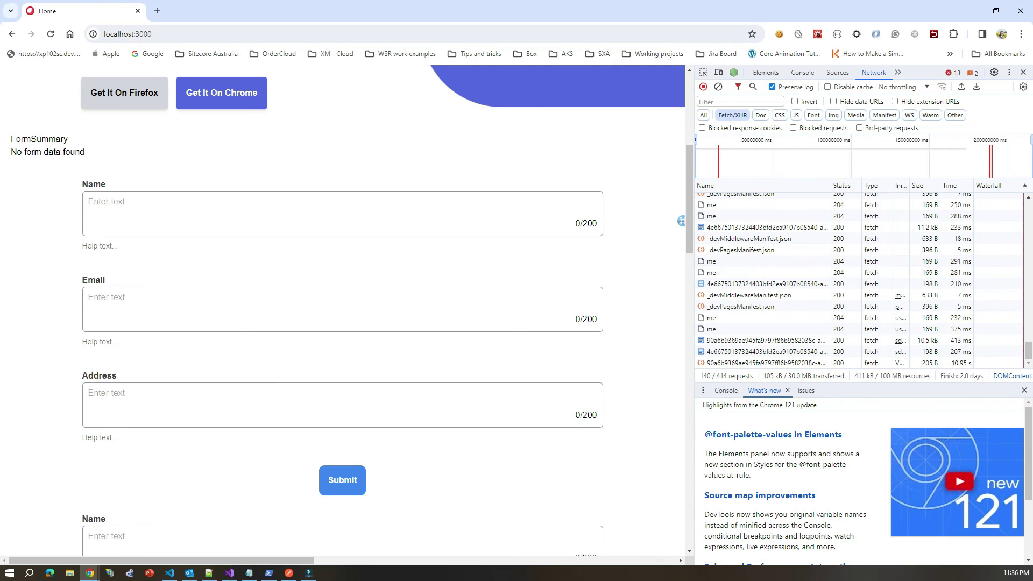
{"action": "scroll", "coordinate": [344, 312], "scroll_direction": "up", "scroll_amount": 5}
{"action": "scroll", "coordinate": [345, 312], "scroll_direction": "up", "scroll_amount": 1}
{"action": "scroll", "coordinate": [344, 312], "scroll_direction": "down", "scroll_amount": 4}
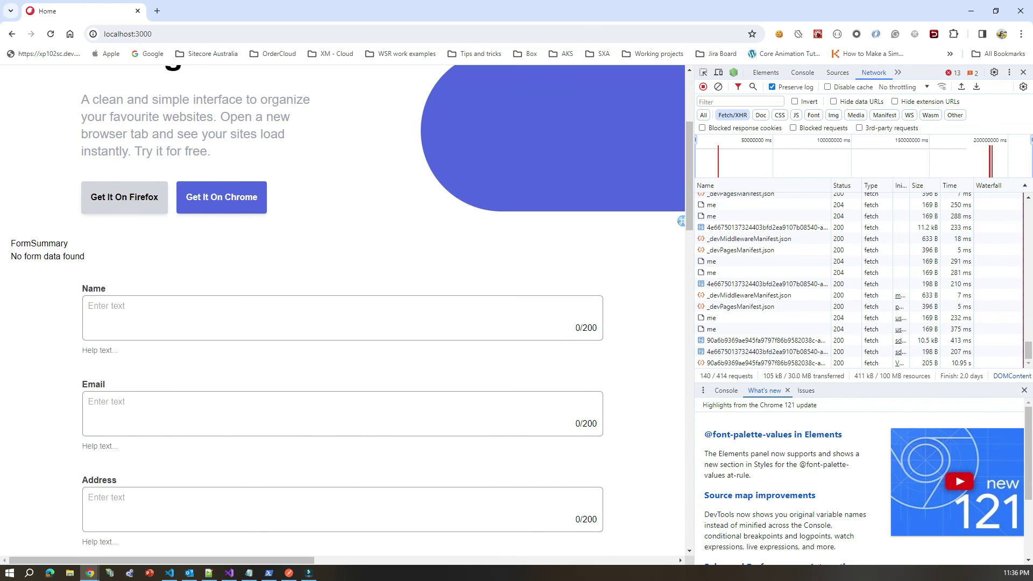
{"action": "scroll", "coordinate": [344, 312], "scroll_direction": "down", "scroll_amount": 4}
{"action": "scroll", "coordinate": [344, 312], "scroll_direction": "up", "scroll_amount": 2}
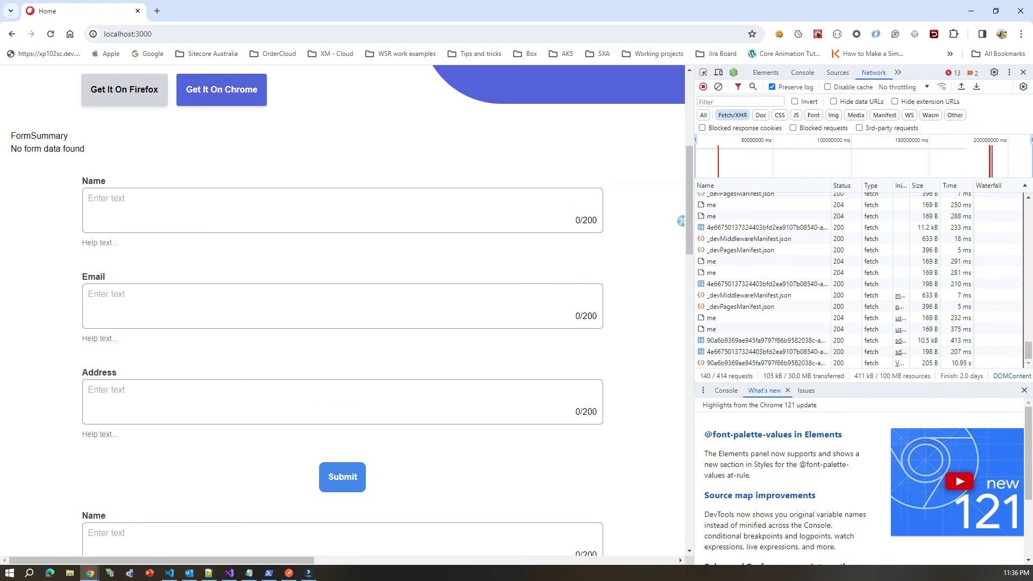